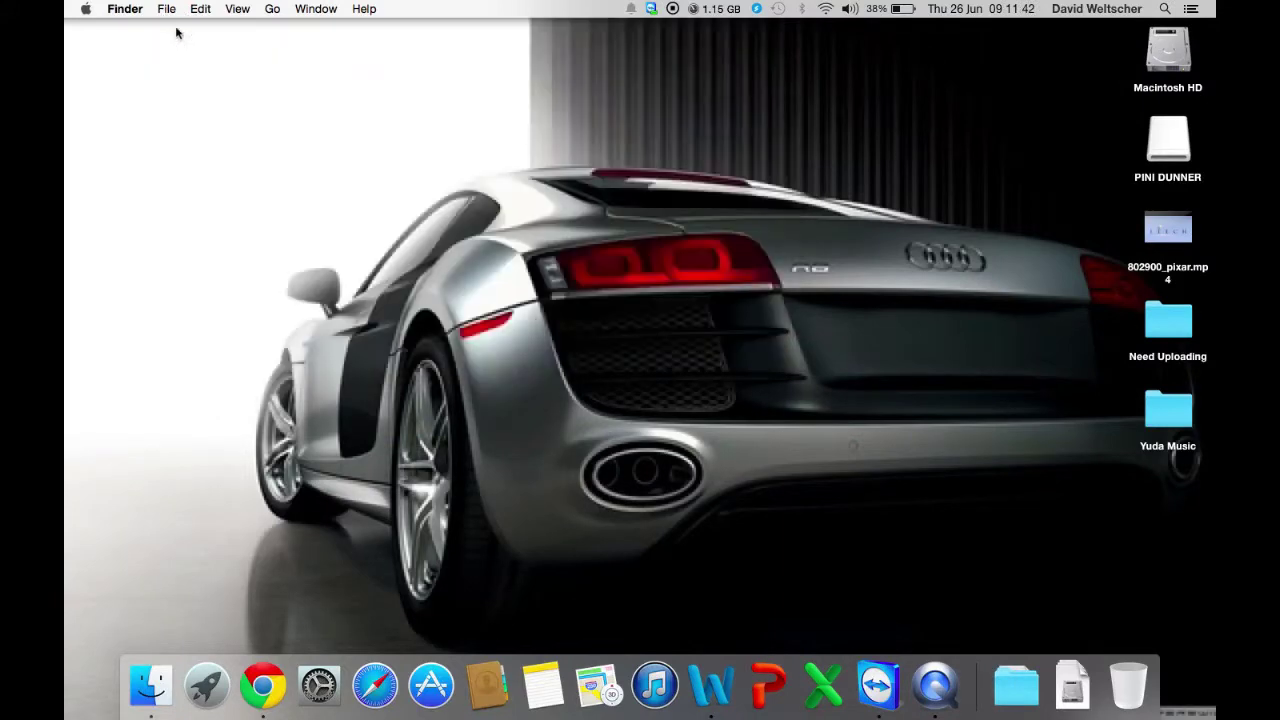
{"action": "left_click", "coordinate": [1177, 142]}
{"action": "left_click", "coordinate": [997, 198]}
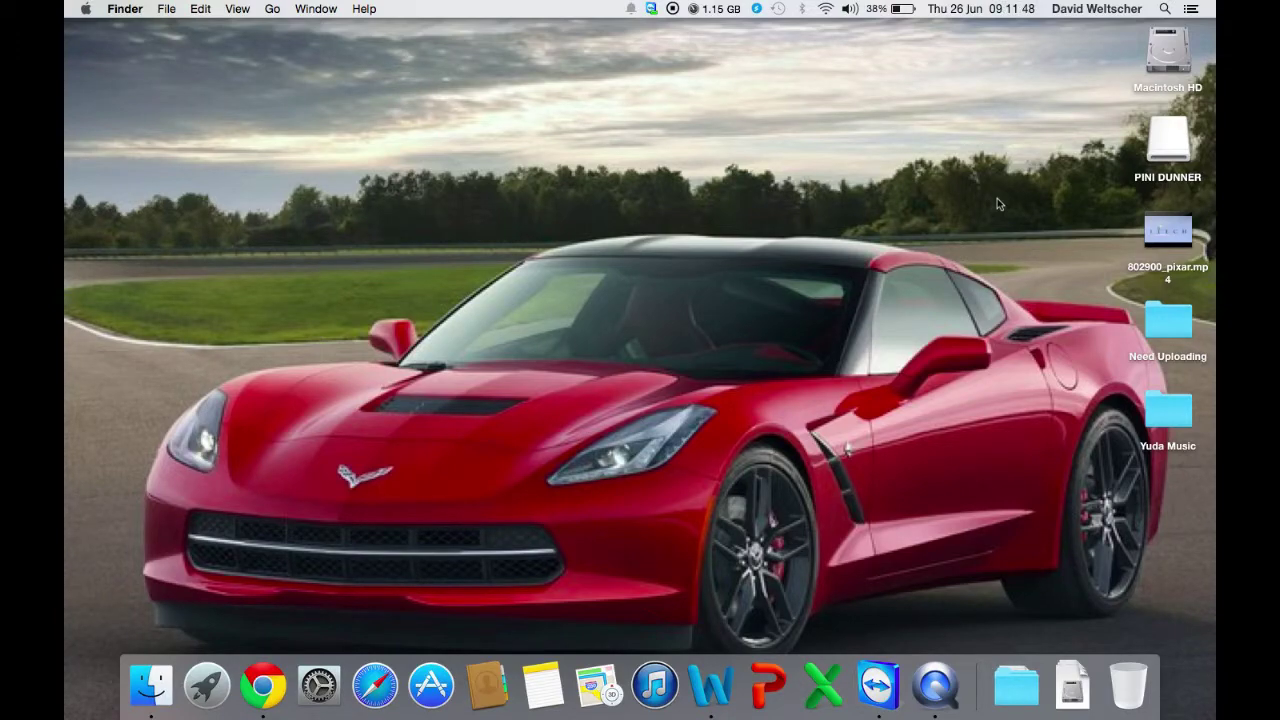
{"action": "left_click", "coordinate": [1182, 64]}
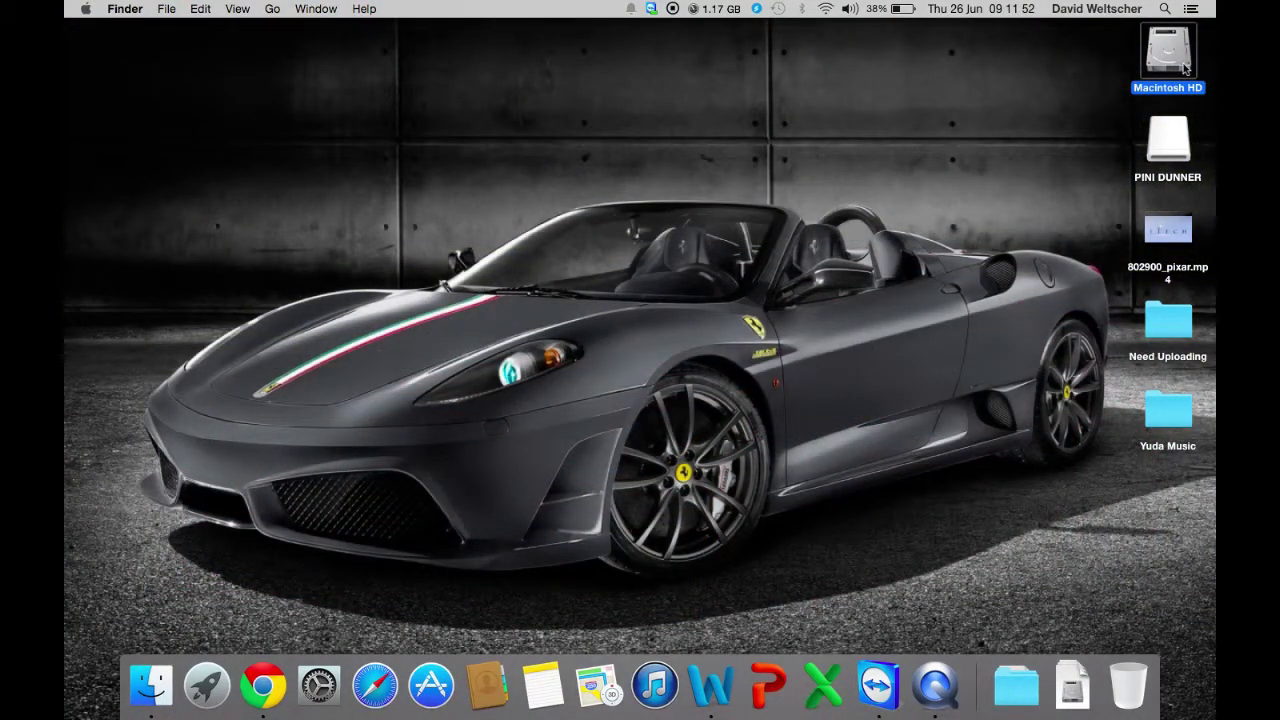
{"action": "left_click", "coordinate": [809, 189]}
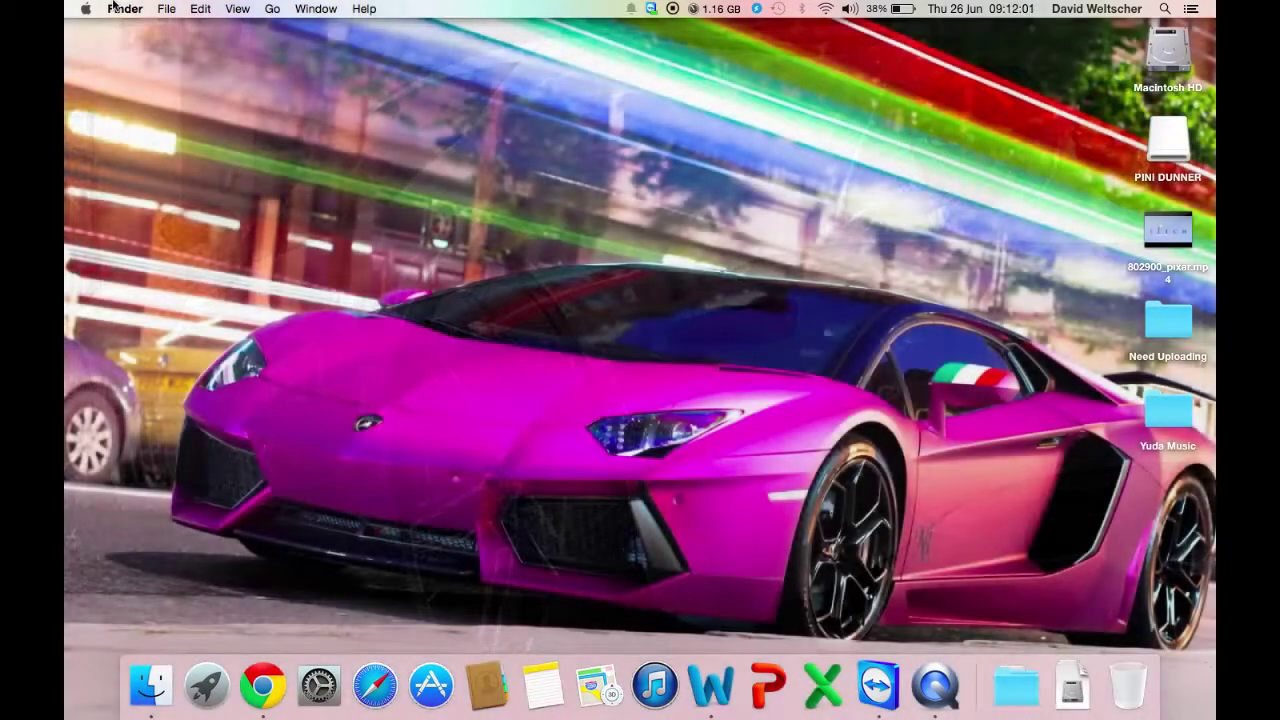
Step: Open the General settings in Finder's preferences
{"action": "left_click", "coordinate": [126, 8]}
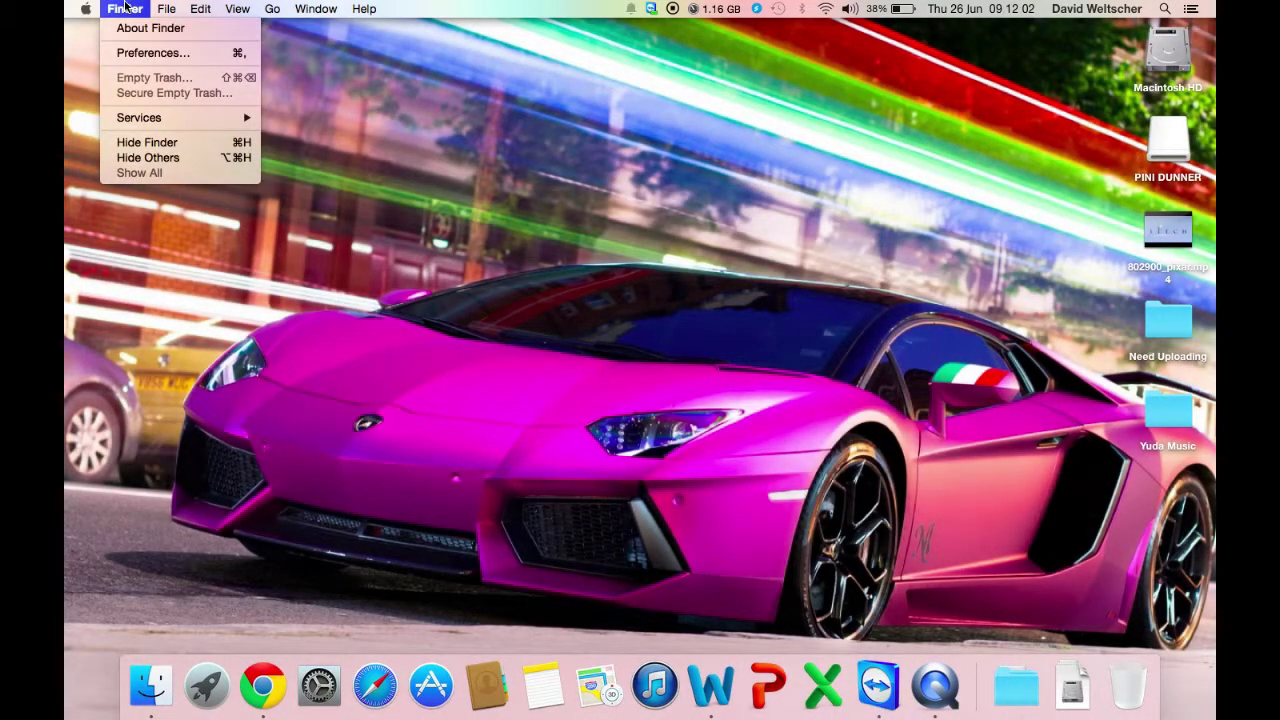
{"action": "left_click", "coordinate": [148, 53]}
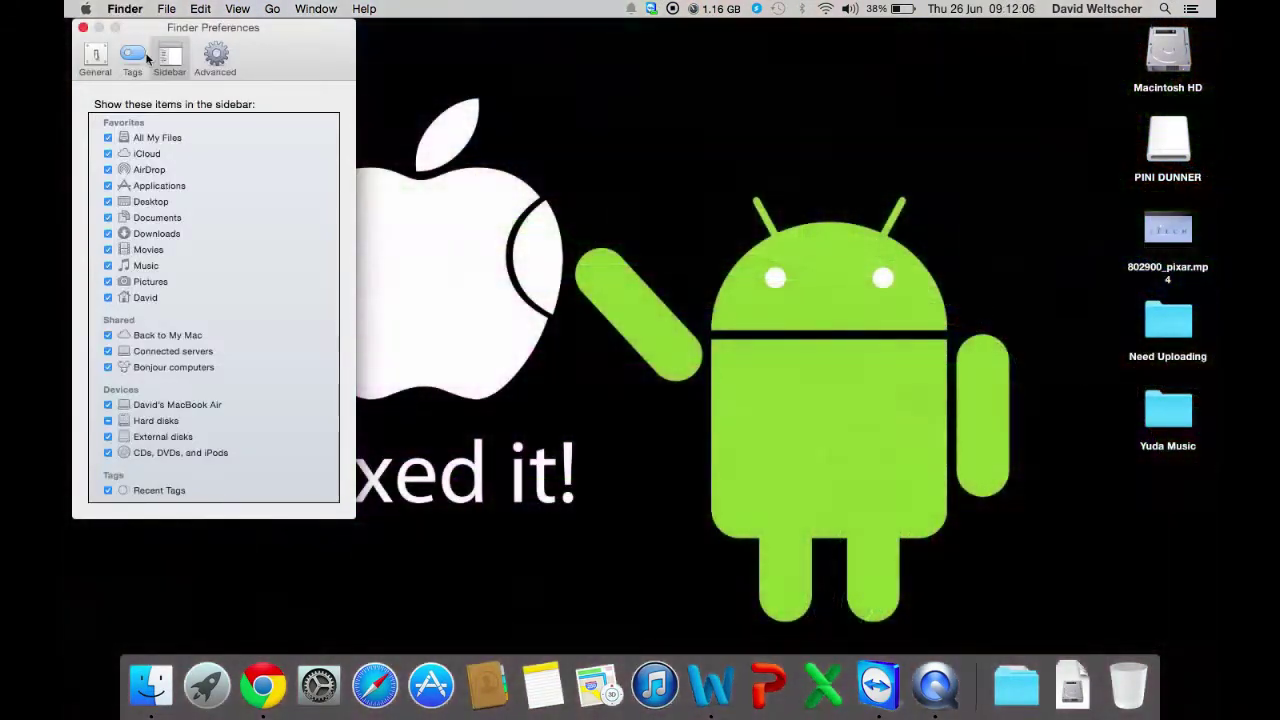
{"action": "left_click", "coordinate": [100, 60]}
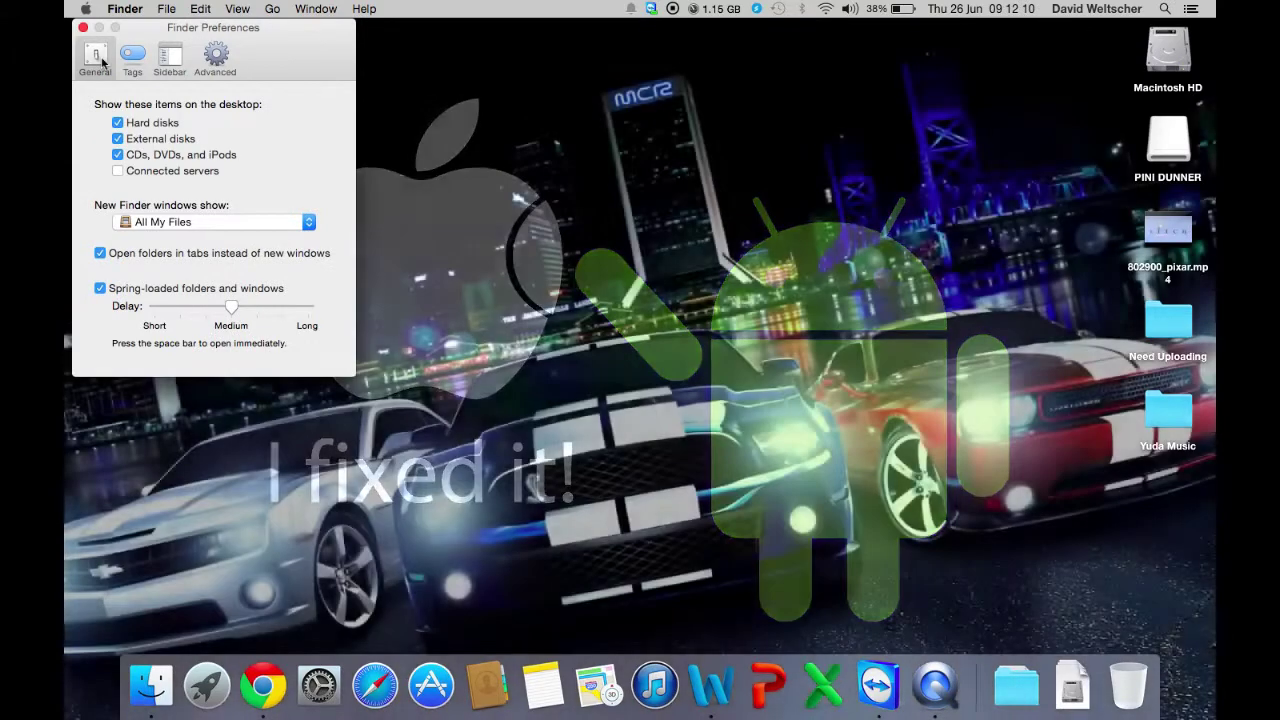
Step: Turn the desktop display of hard disks, external disks, and CDs, DVDs and iPods off and back on, one after another
{"action": "left_click", "coordinate": [117, 123]}
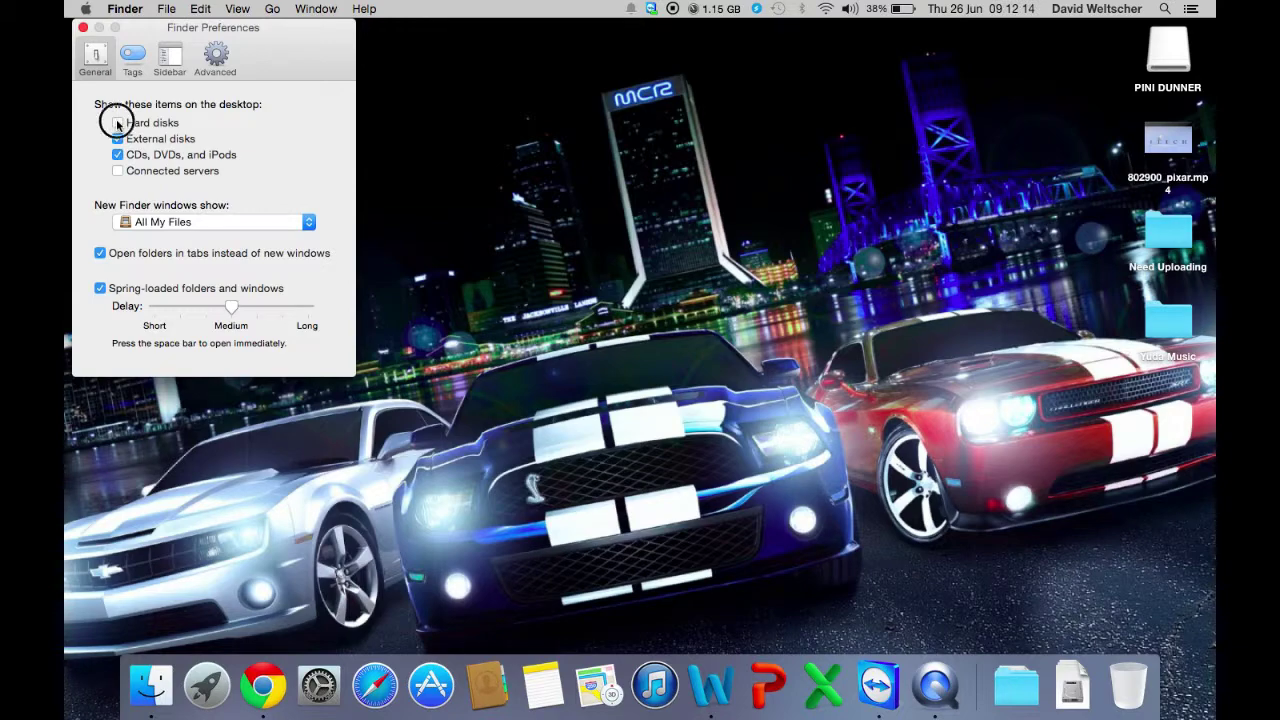
{"action": "left_click", "coordinate": [117, 123]}
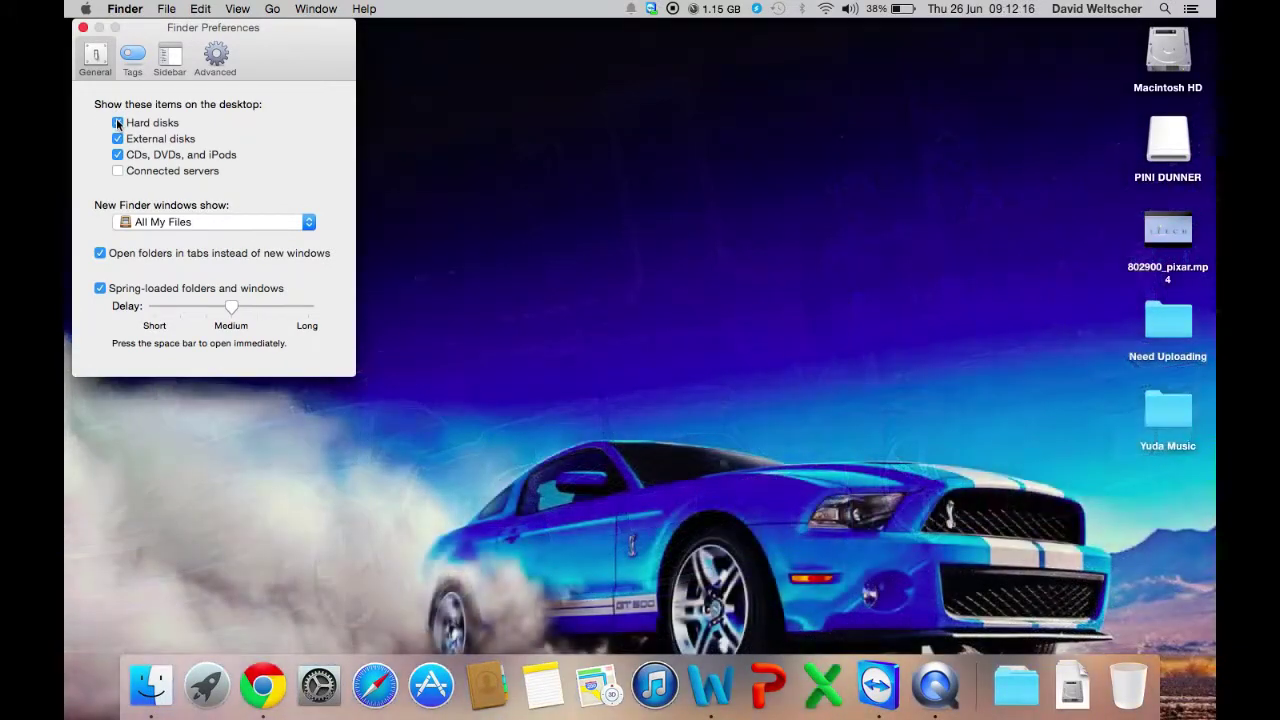
{"action": "left_click", "coordinate": [118, 139]}
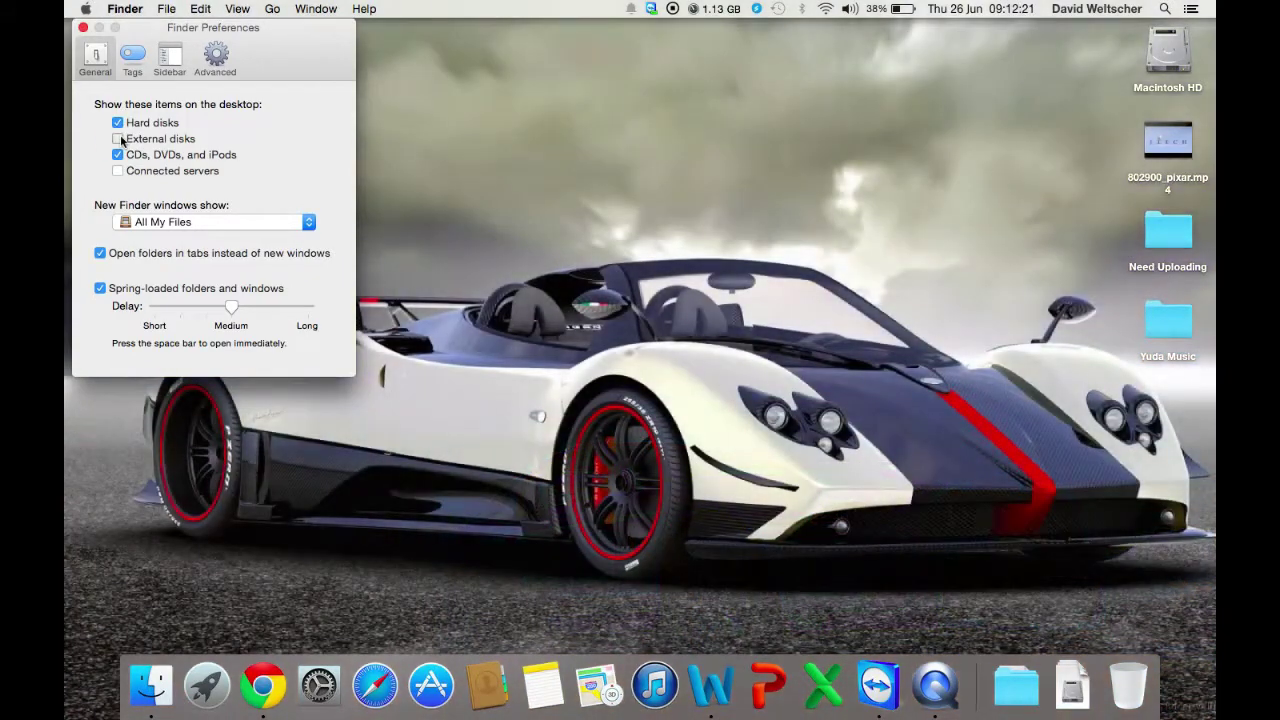
{"action": "left_click", "coordinate": [118, 139]}
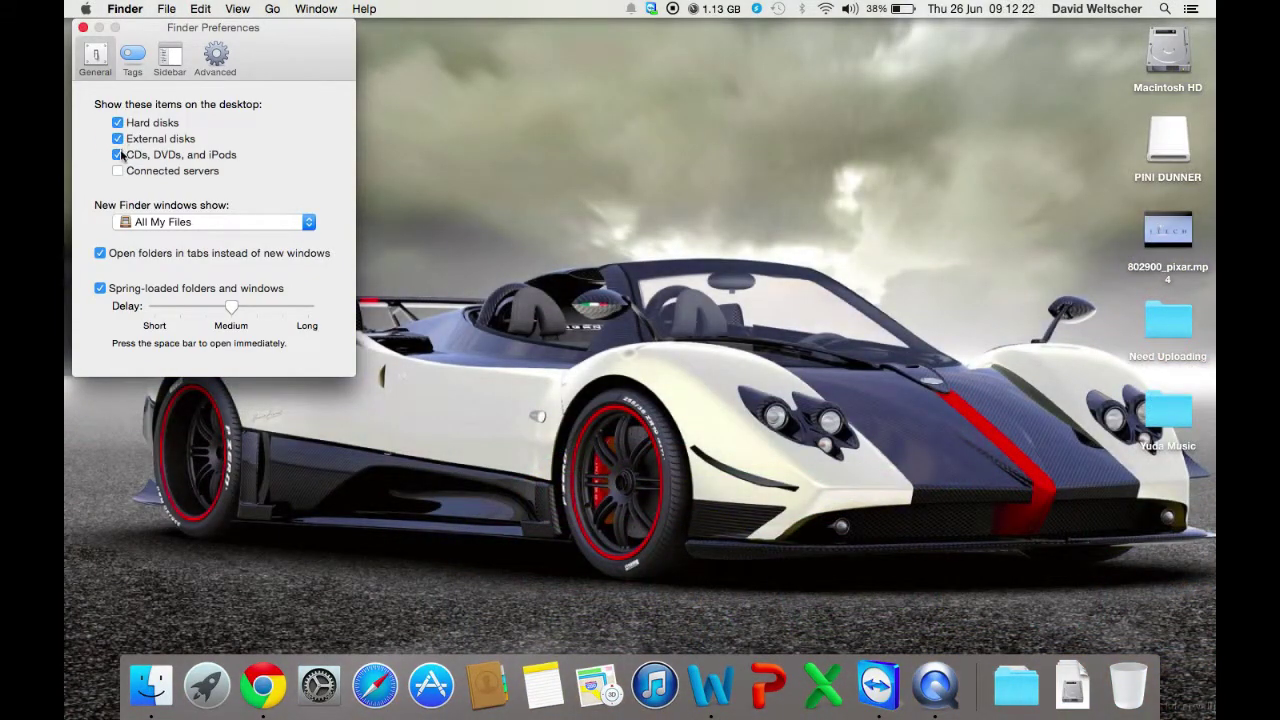
{"action": "left_click", "coordinate": [118, 155]}
{"action": "left_click", "coordinate": [118, 155]}
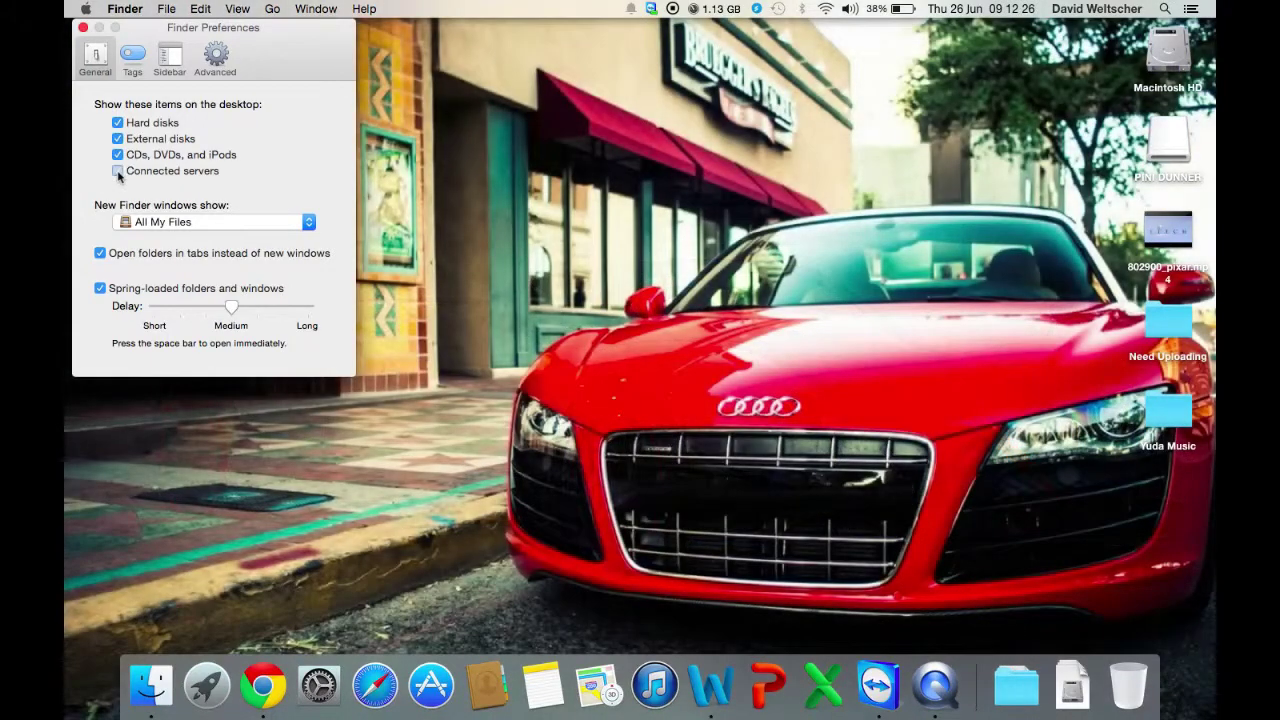
{"action": "left_click", "coordinate": [152, 223]}
{"action": "left_click", "coordinate": [152, 224]}
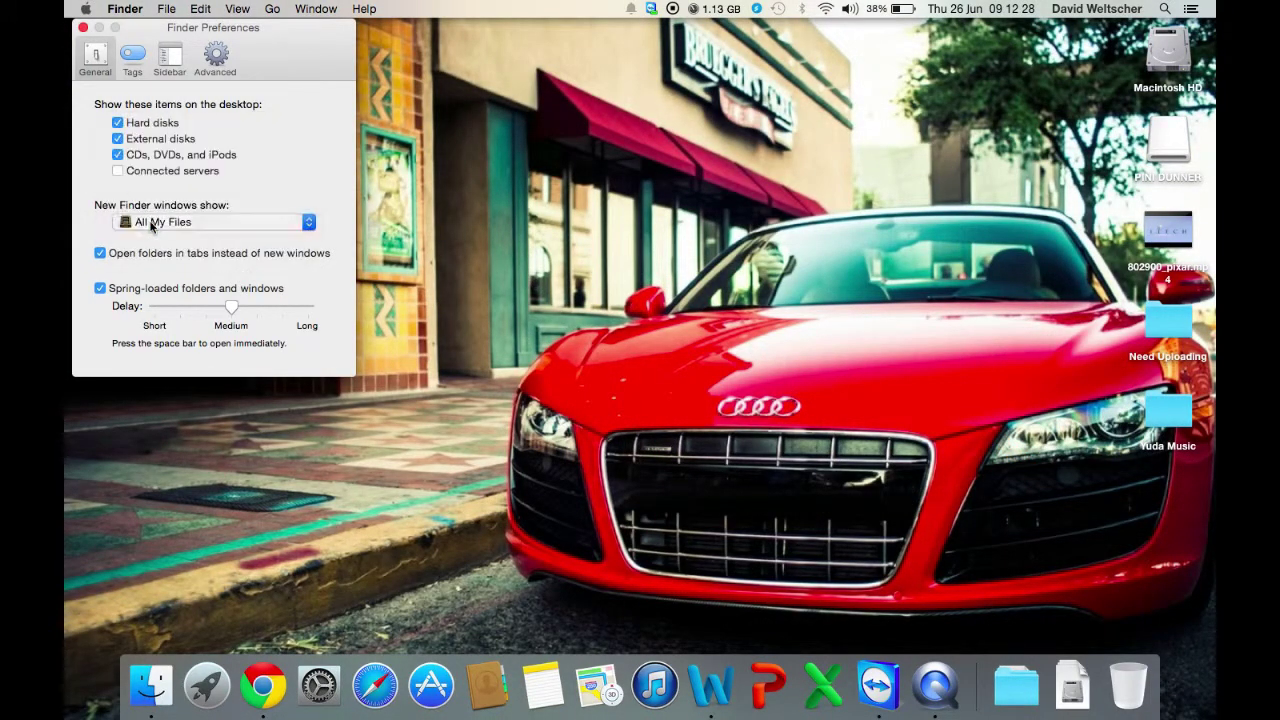
Step: View Finder's Advanced preferences, and briefly open the Trash window and close it again
{"action": "left_click", "coordinate": [228, 66]}
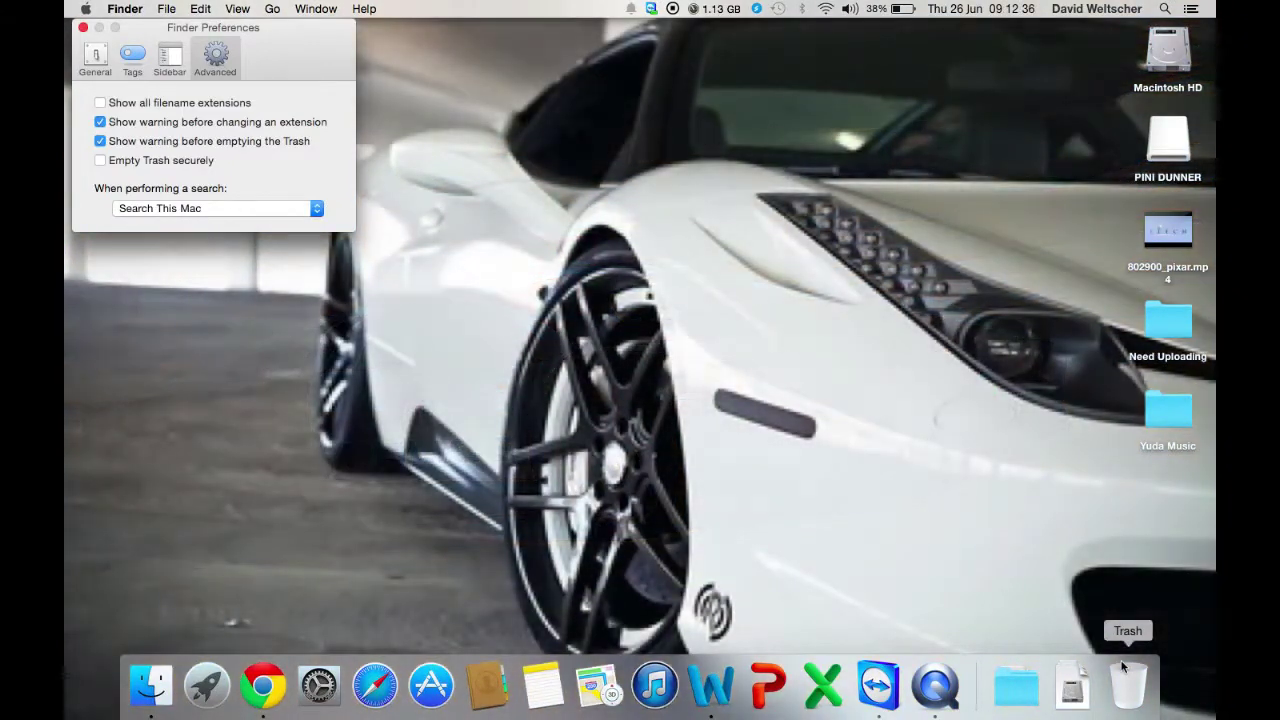
{"action": "left_click", "coordinate": [1122, 670]}
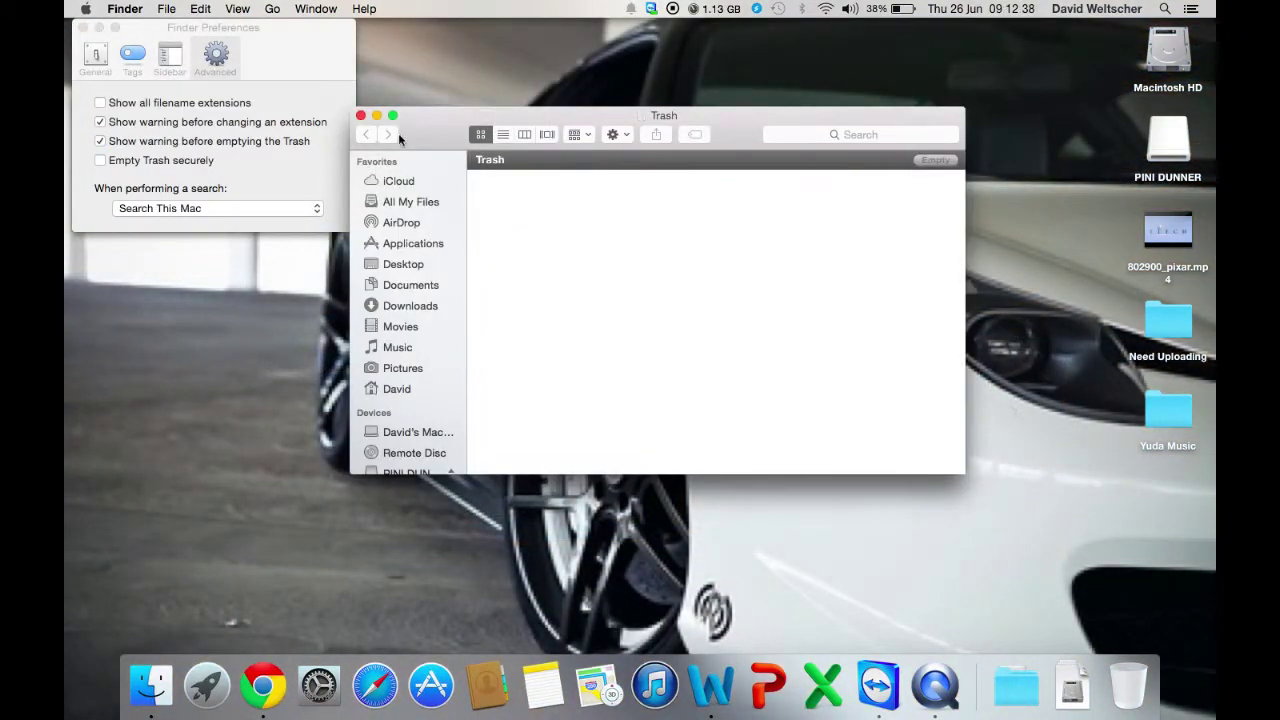
{"action": "left_click", "coordinate": [361, 116]}
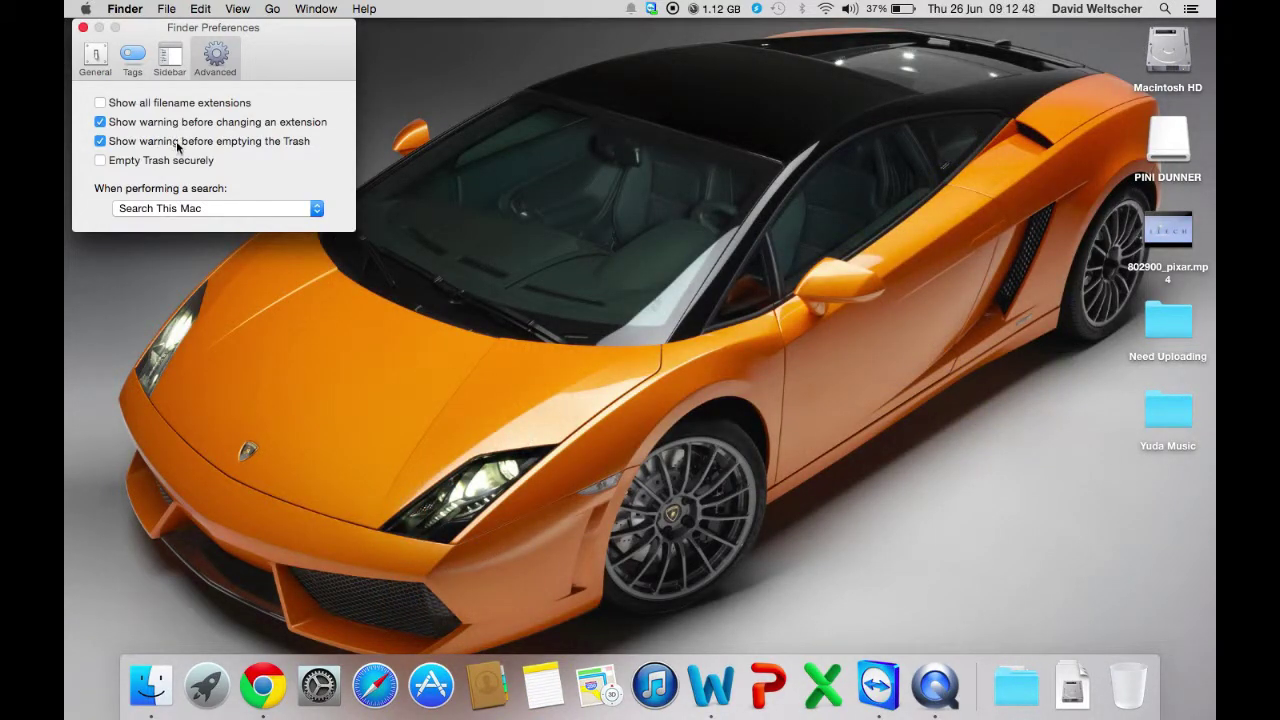
Step: Show the Sidebar preferences and place a new Finder window beside them to compare its sidebar items
{"action": "left_click", "coordinate": [168, 60]}
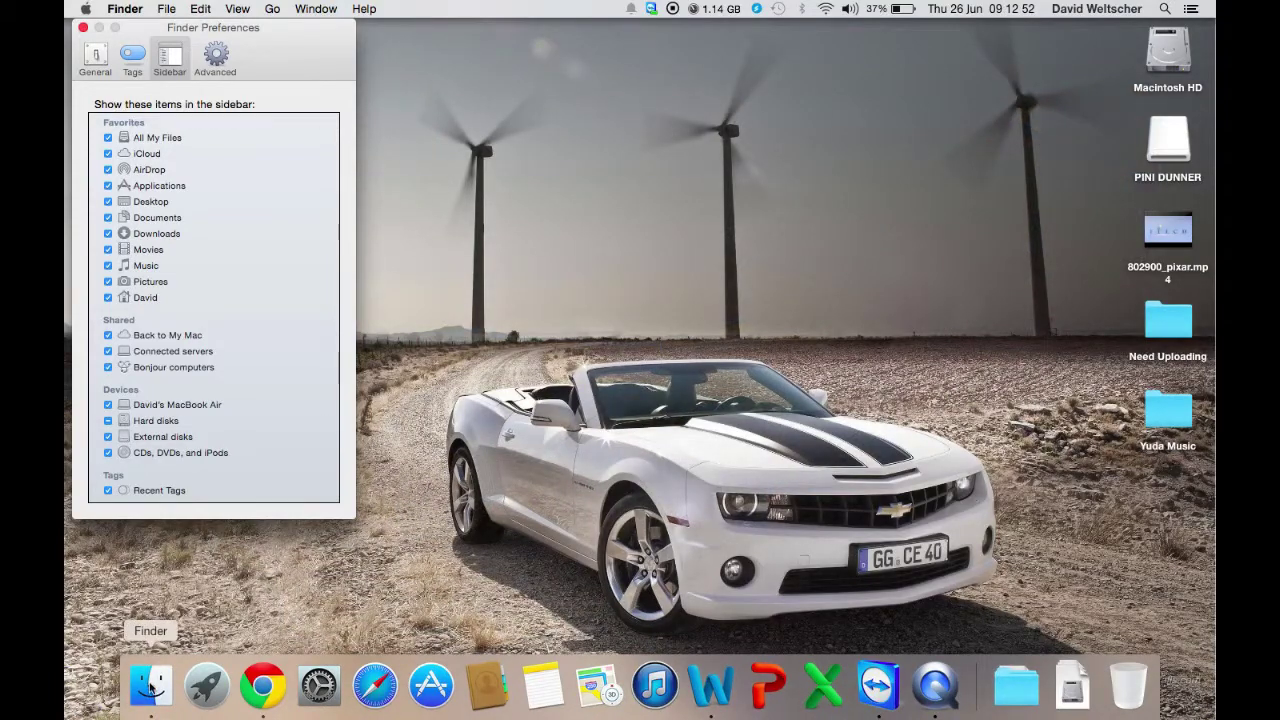
{"action": "left_click", "coordinate": [150, 688]}
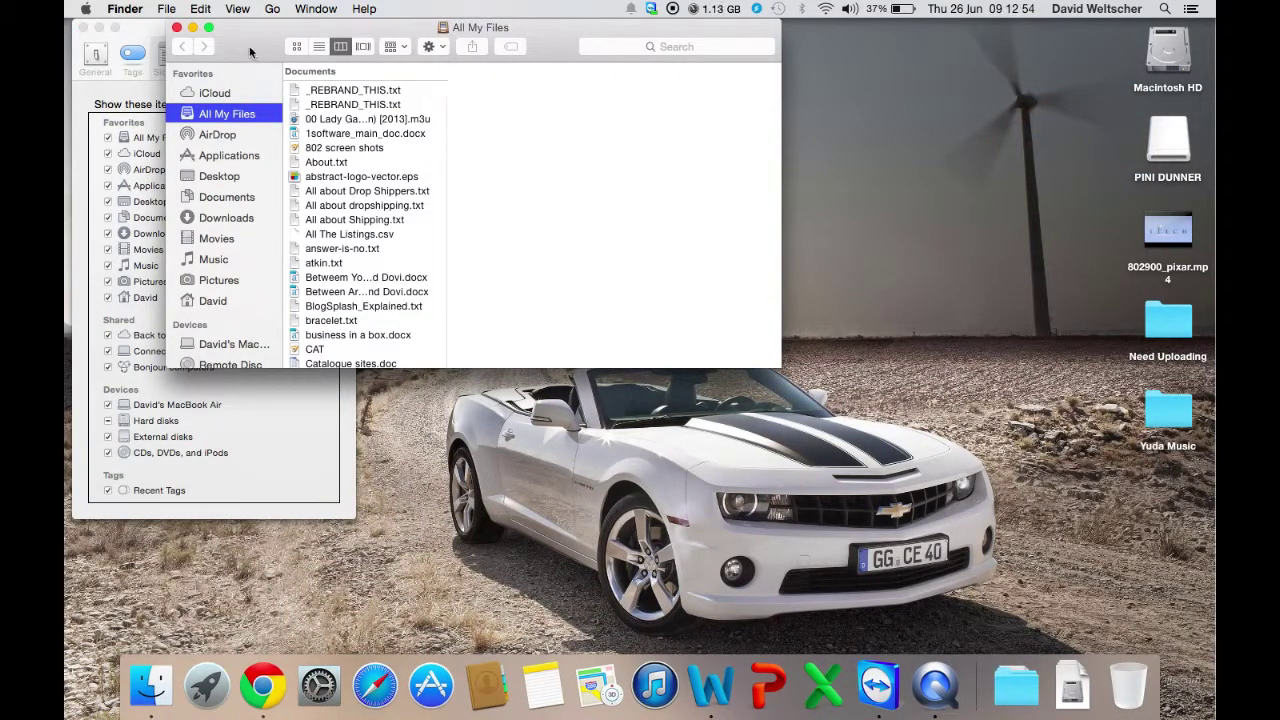
{"action": "left_click_drag", "start_coordinate": [250, 52], "coordinate": [438, 52]}
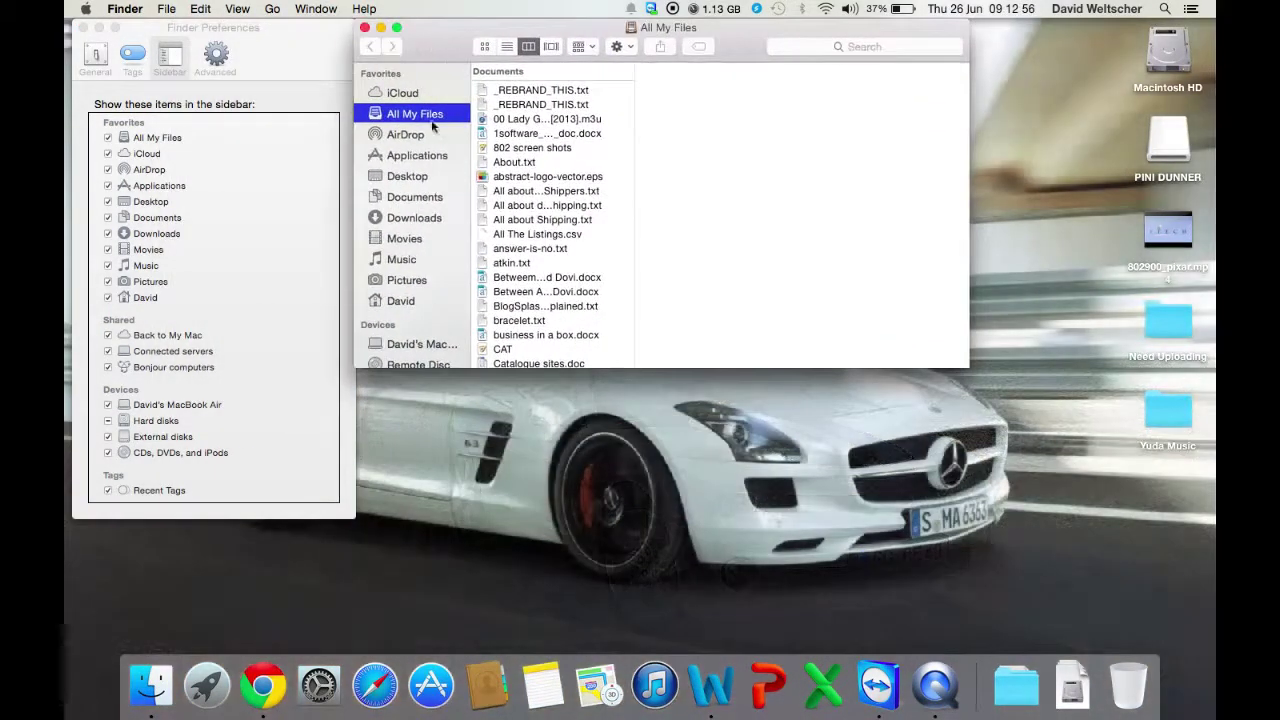
{"action": "scroll", "coordinate": [433, 150], "scroll_direction": "down", "scroll_amount": 2}
{"action": "scroll", "coordinate": [434, 185], "scroll_direction": "up", "scroll_amount": 2}
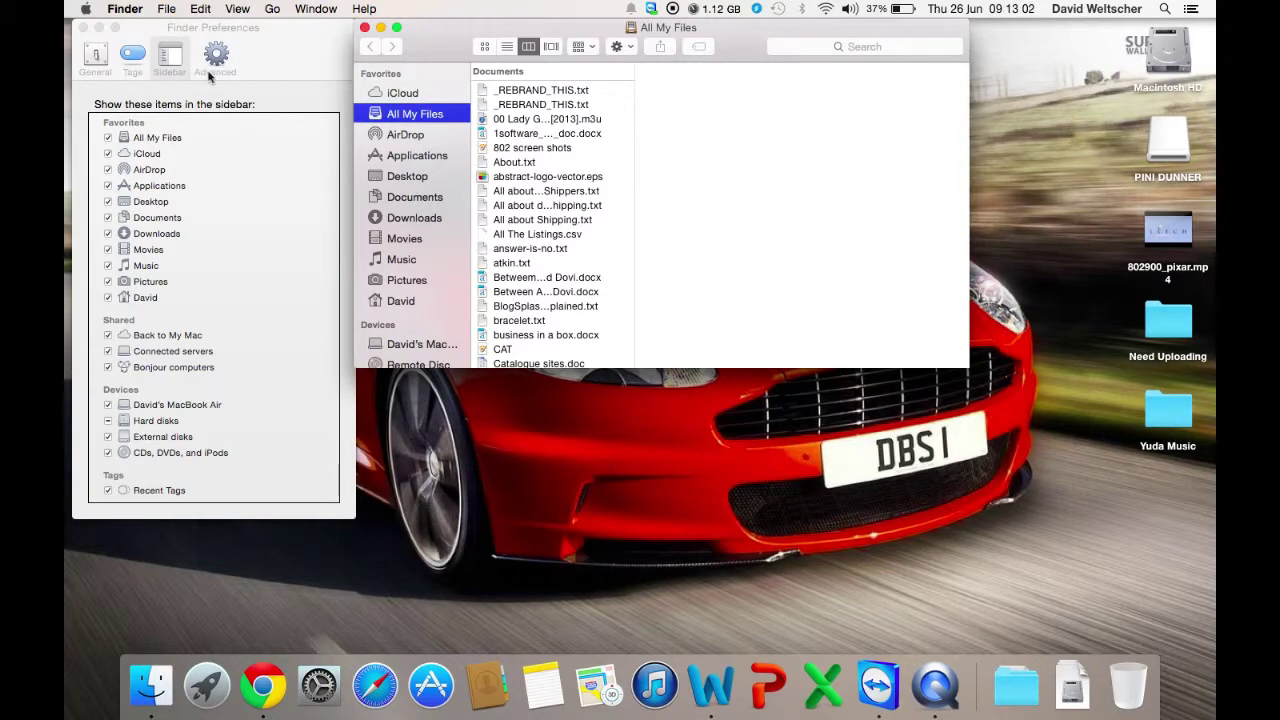
Step: Hide Documents from the Finder sidebar and show it again, and close the preferences and the Finder window
{"action": "left_click", "coordinate": [110, 218]}
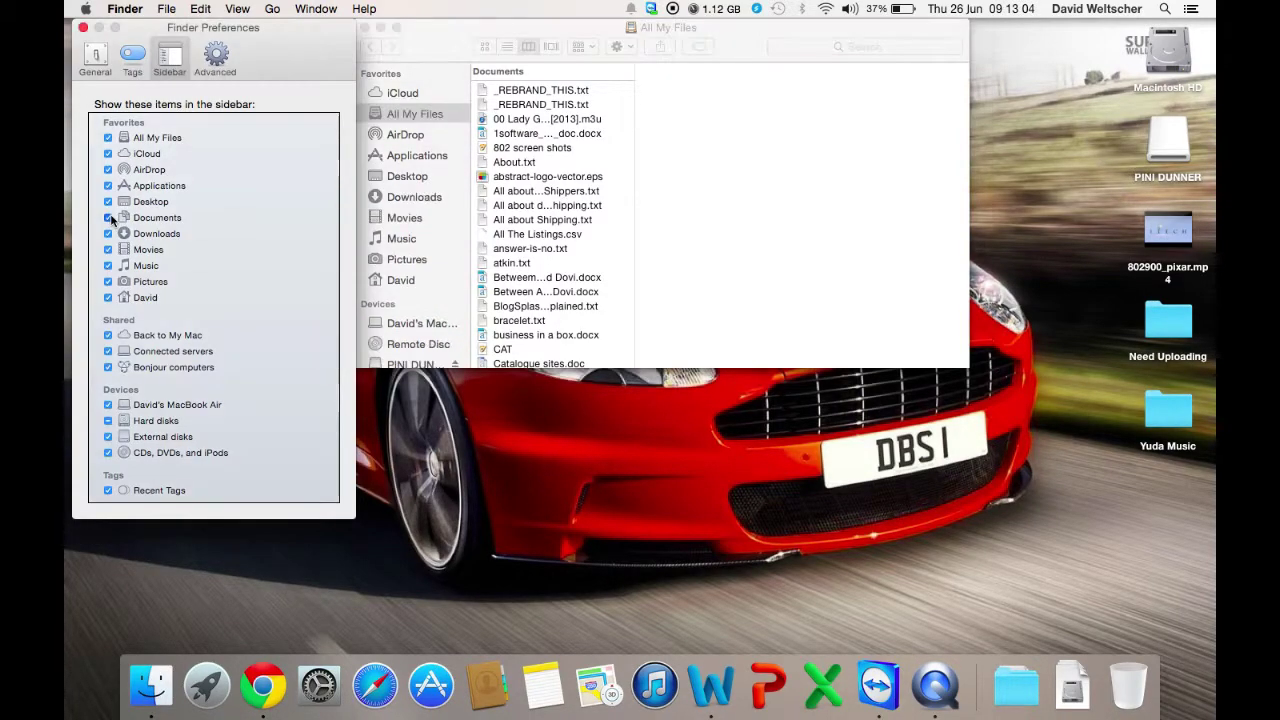
{"action": "left_click", "coordinate": [110, 218]}
{"action": "left_click", "coordinate": [110, 218]}
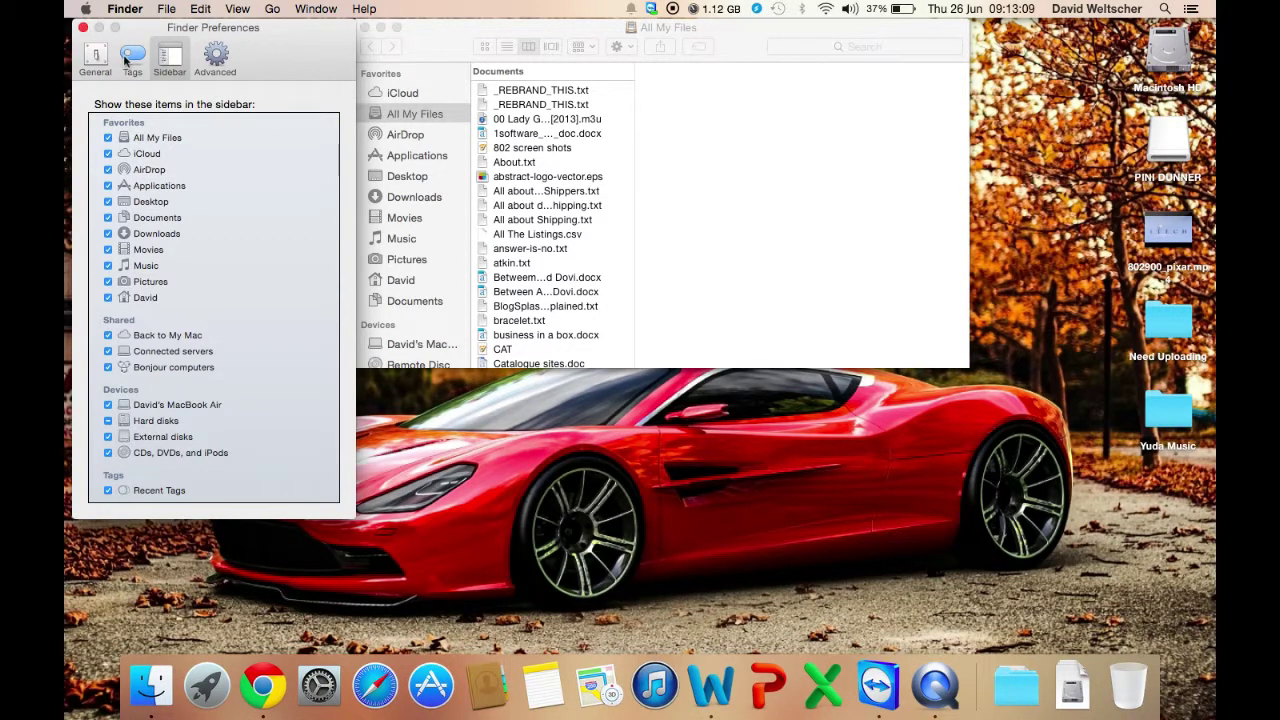
{"action": "key", "text": "super+w"}
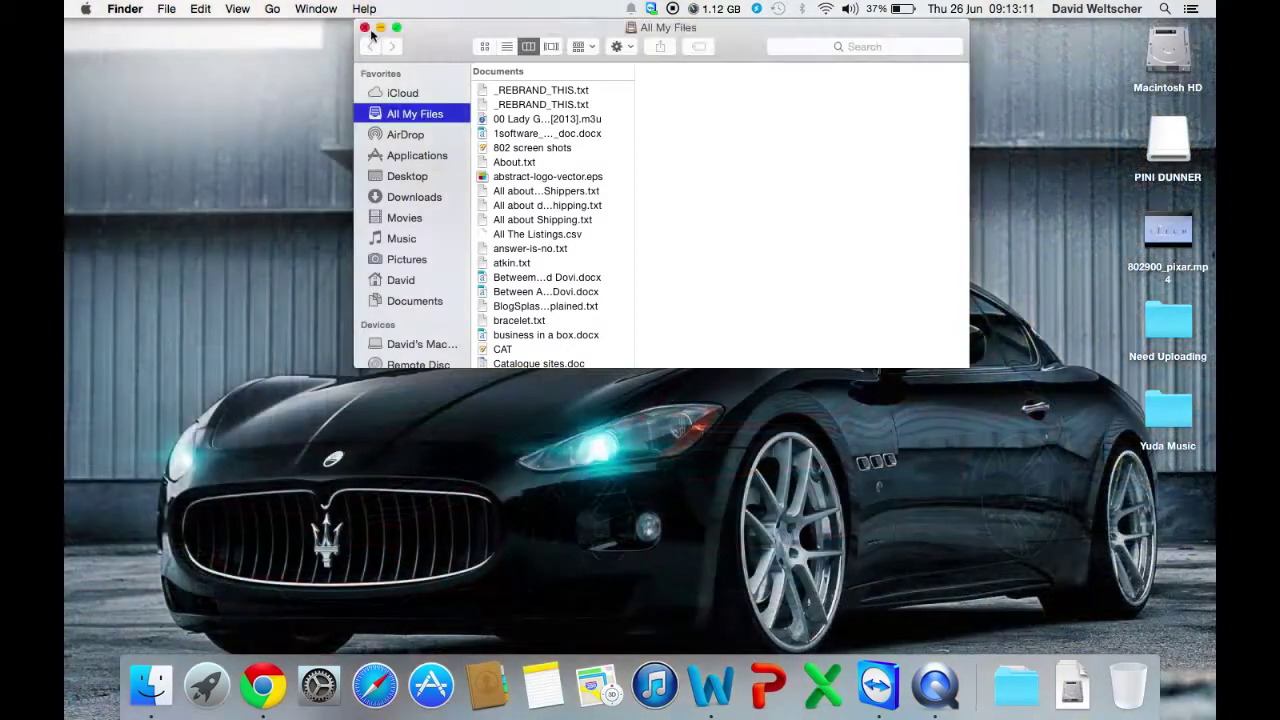
{"action": "left_click", "coordinate": [365, 28]}
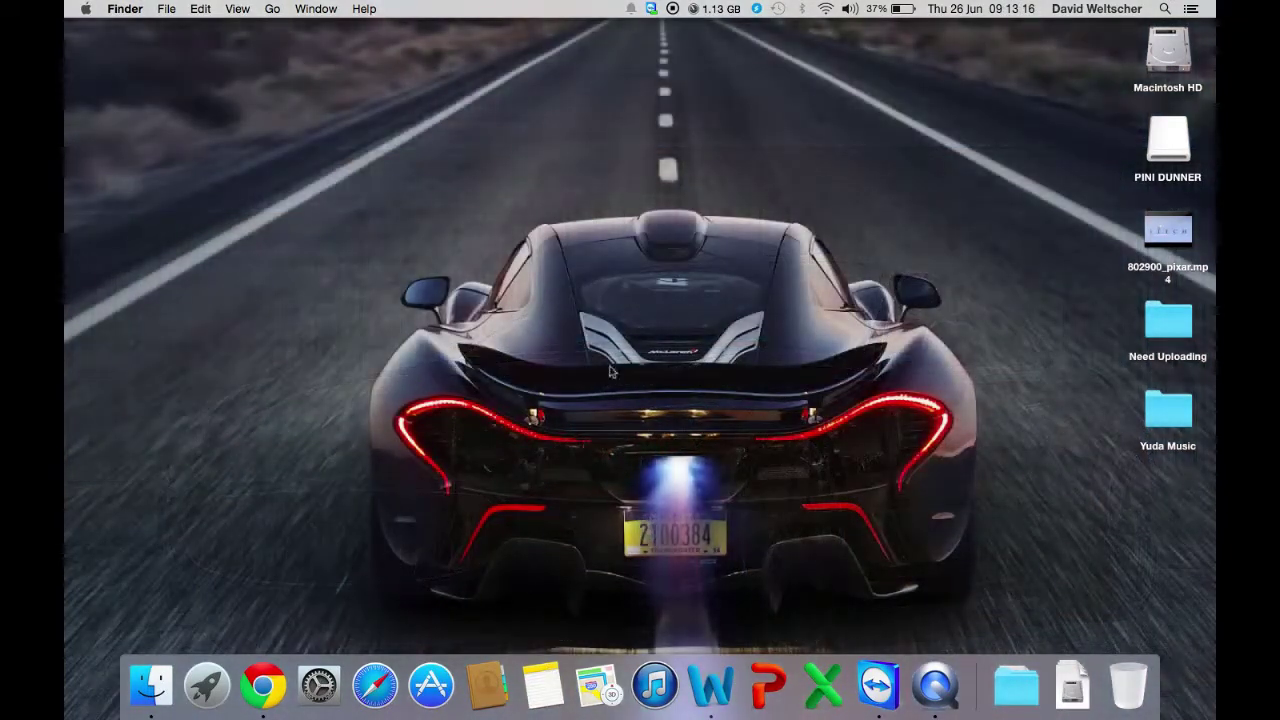
Step: Remove the Notes app from the Dock
{"action": "right_click", "coordinate": [543, 685]}
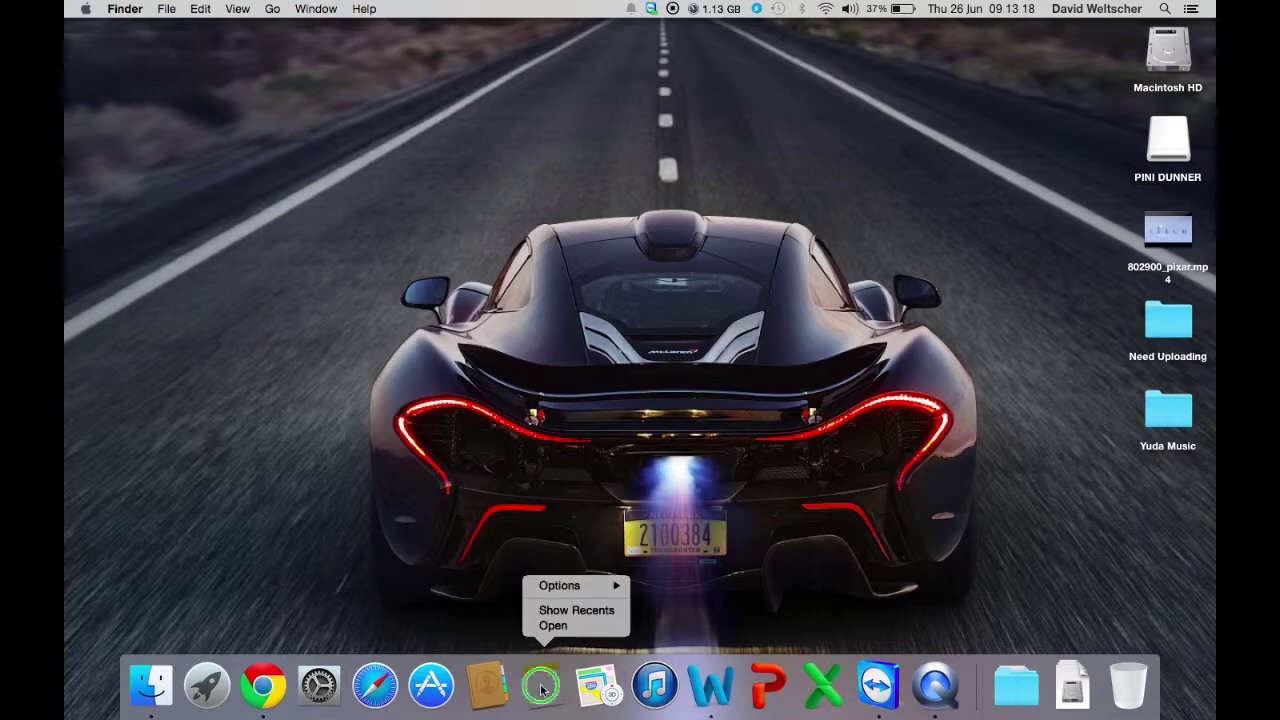
{"action": "mouse_move", "coordinate": [586, 587]}
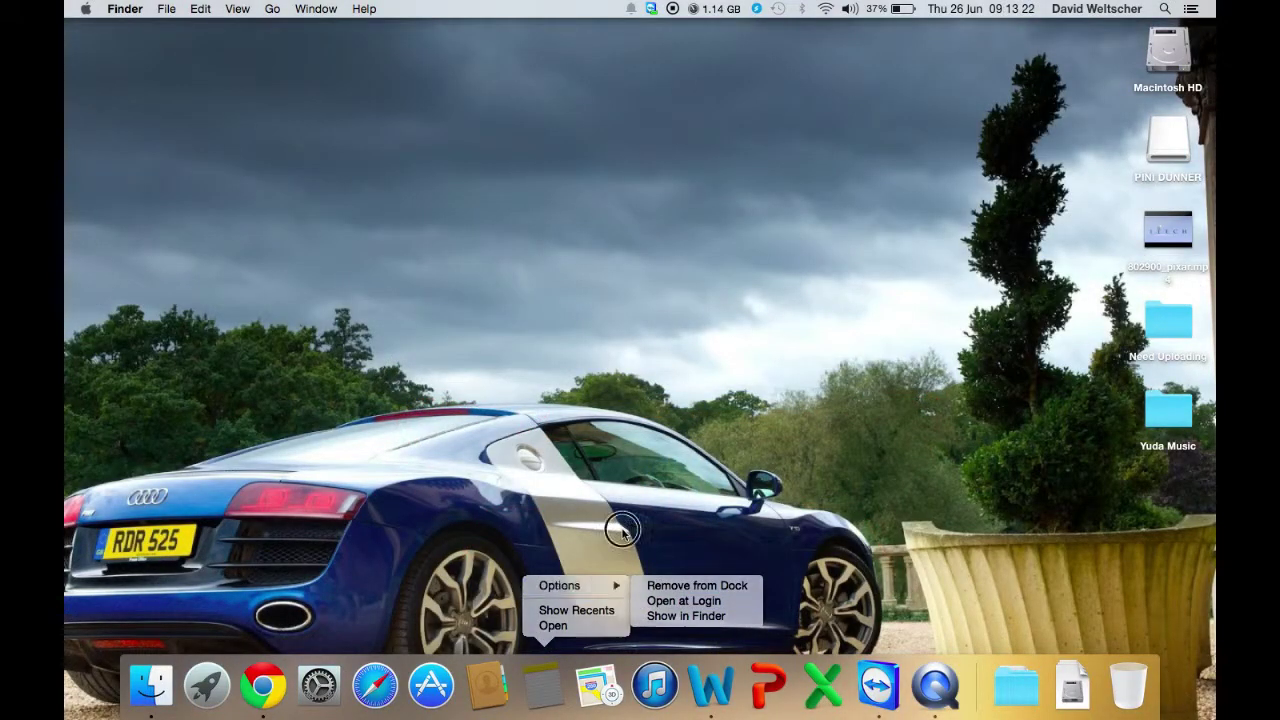
{"action": "left_click", "coordinate": [565, 662]}
{"action": "left_click", "coordinate": [553, 672]}
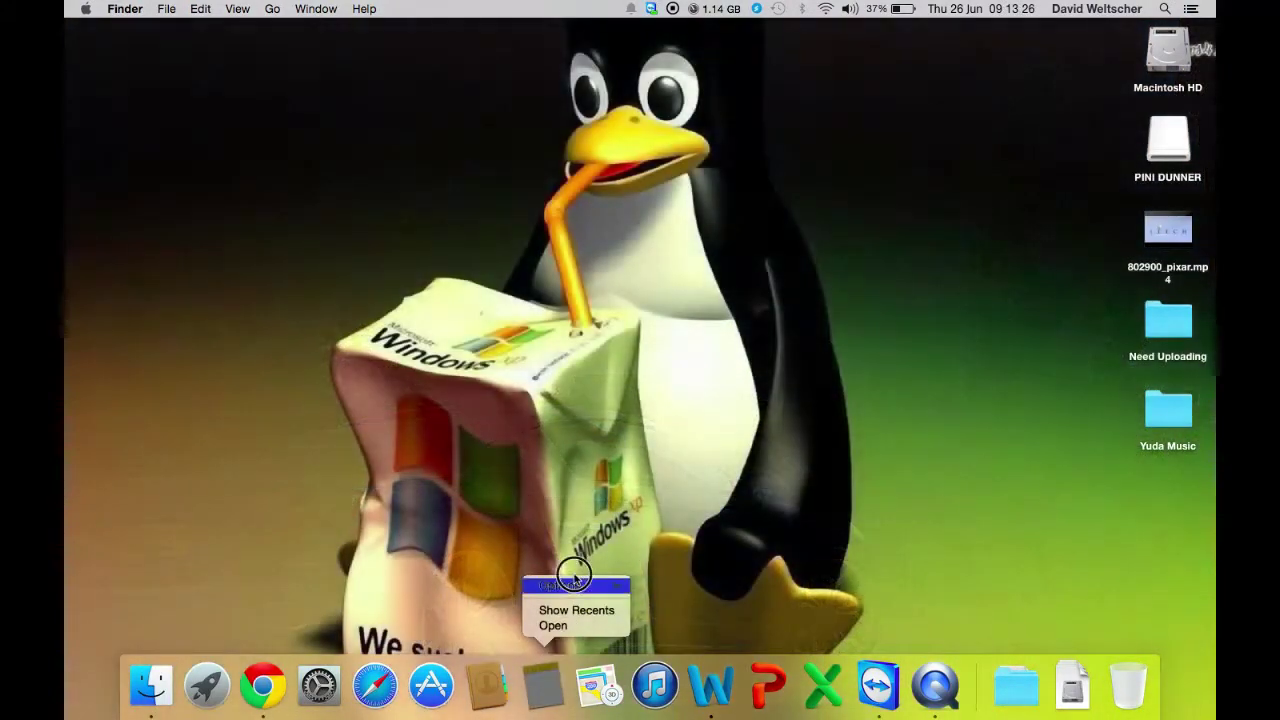
{"action": "left_click", "coordinate": [568, 534]}
{"action": "left_click_drag", "start_coordinate": [538, 679], "coordinate": [543, 327]}
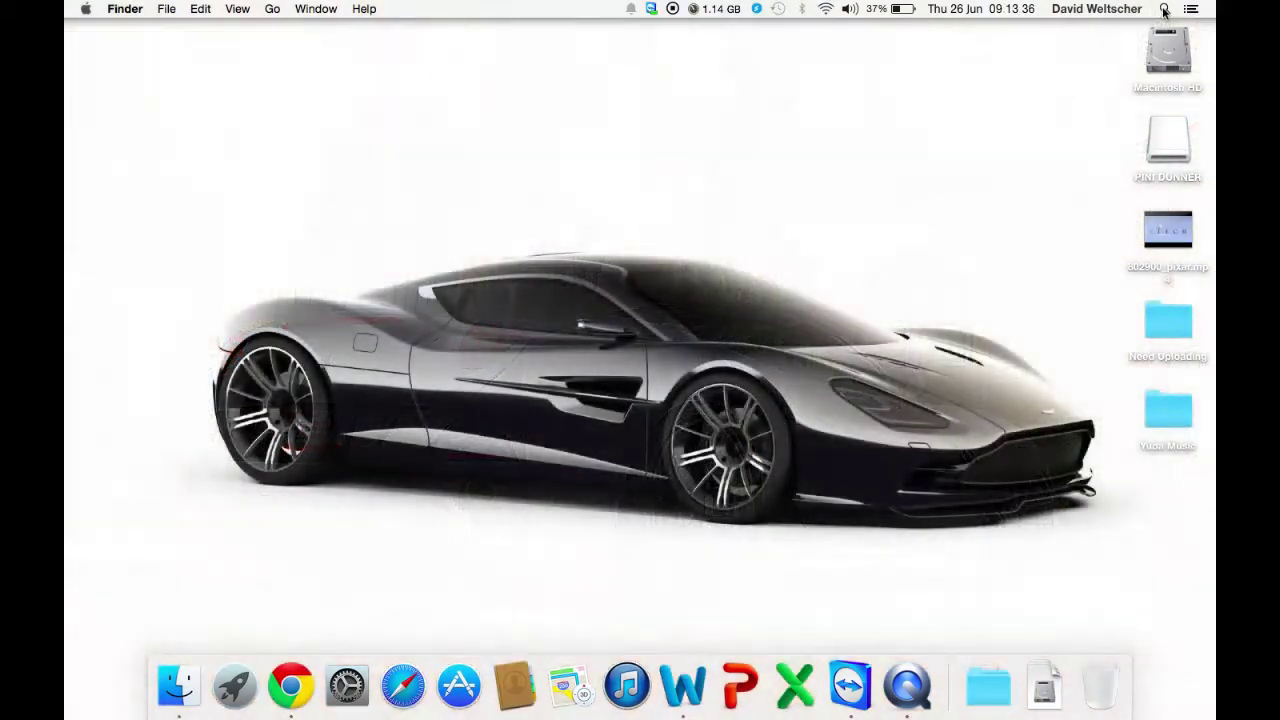
Step: Search for "notes" in Spotlight, look at the Notes app result, and dismiss the search
{"action": "left_click", "coordinate": [1164, 9]}
{"action": "type", "text": "no"}
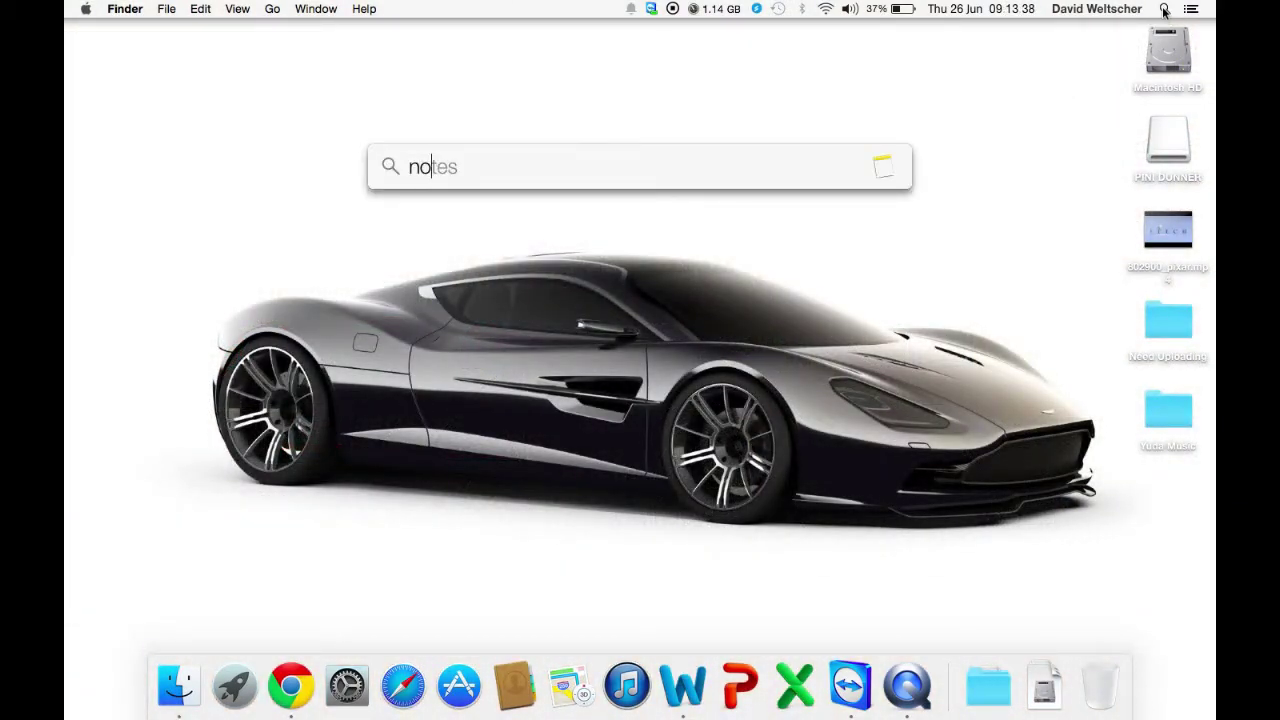
{"action": "type", "text": "tes"}
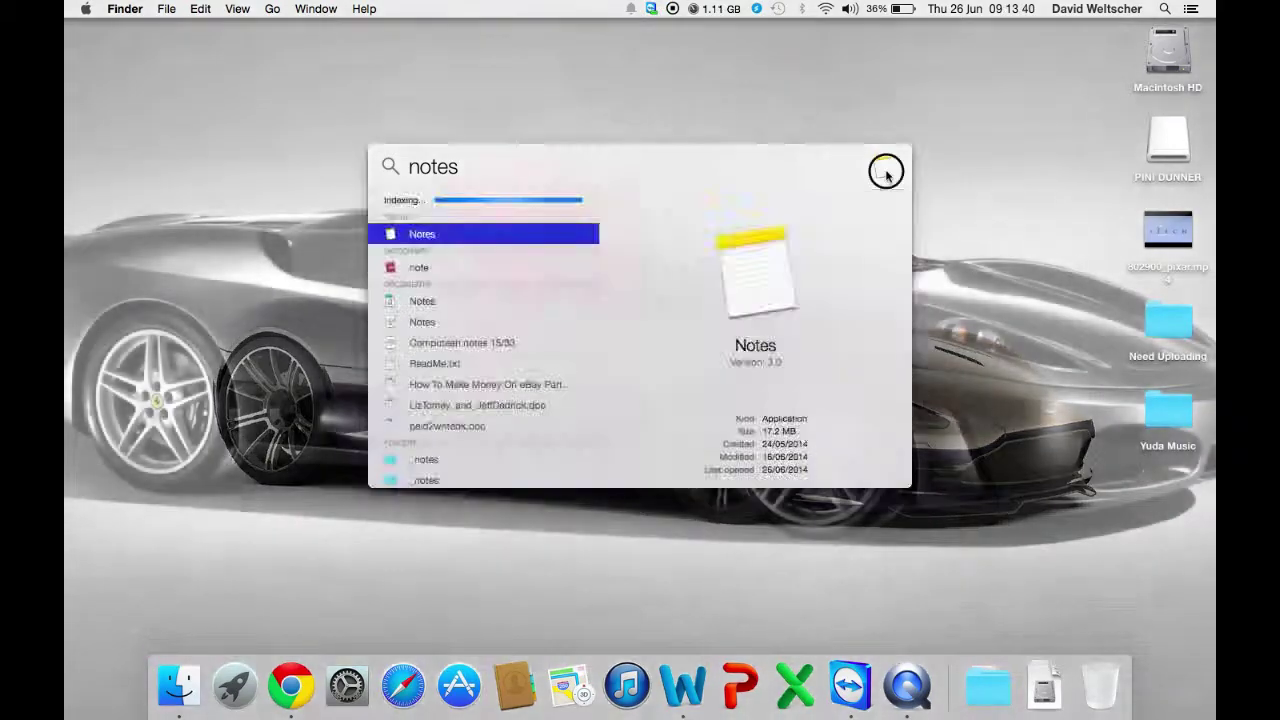
{"action": "key", "text": "Escape"}
{"action": "left_click", "coordinate": [1164, 9]}
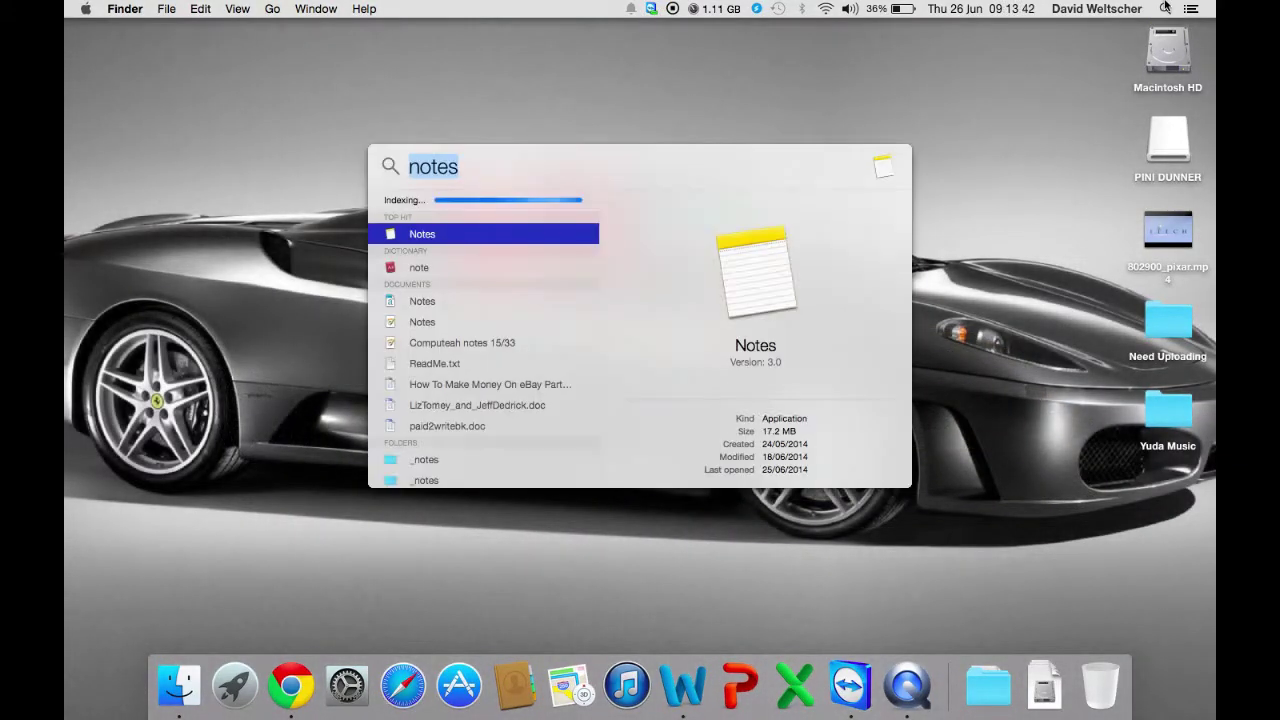
{"action": "left_click", "coordinate": [437, 238]}
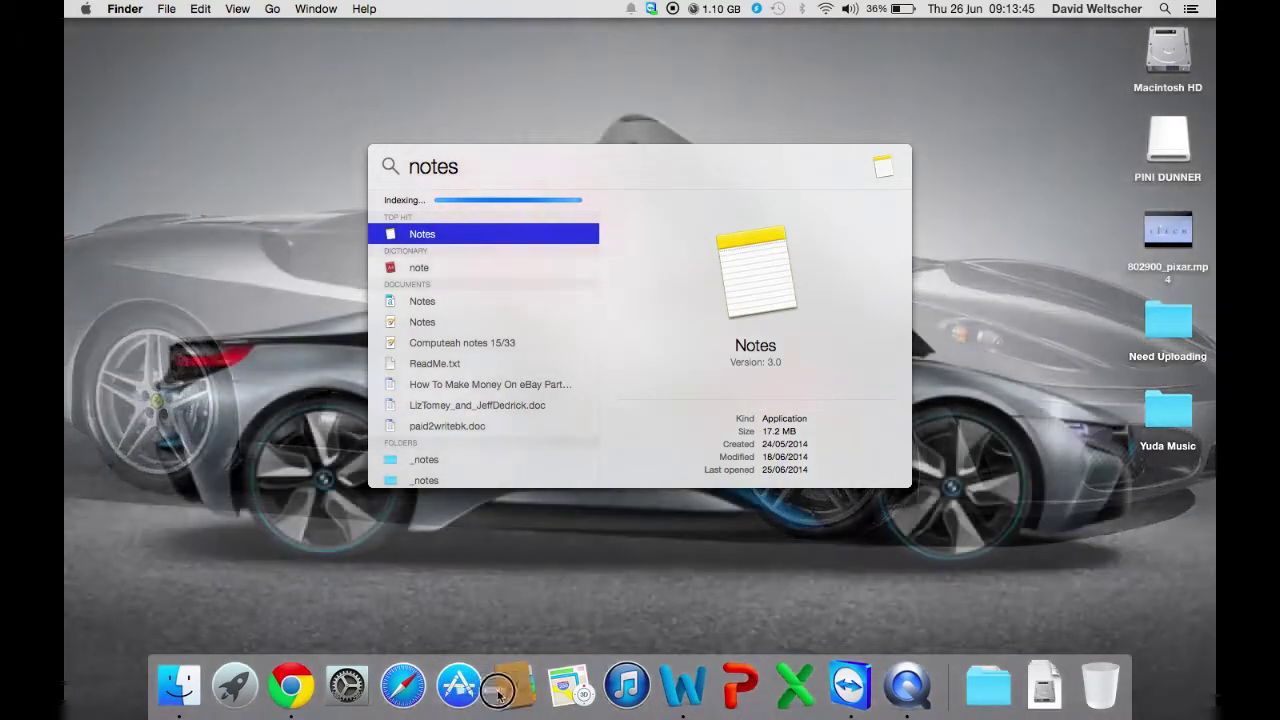
{"action": "key", "text": "Escape"}
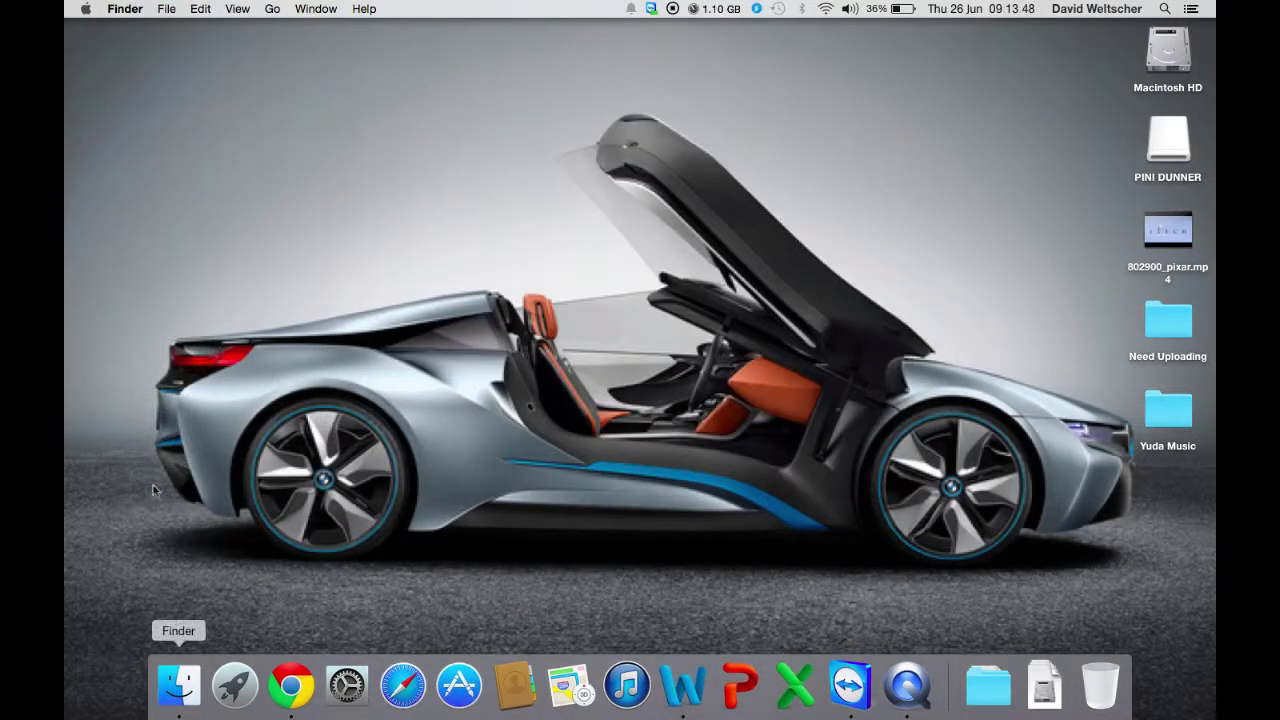
Step: Open a Finder window and search for "notes" across This Mac
{"action": "left_click", "coordinate": [179, 685]}
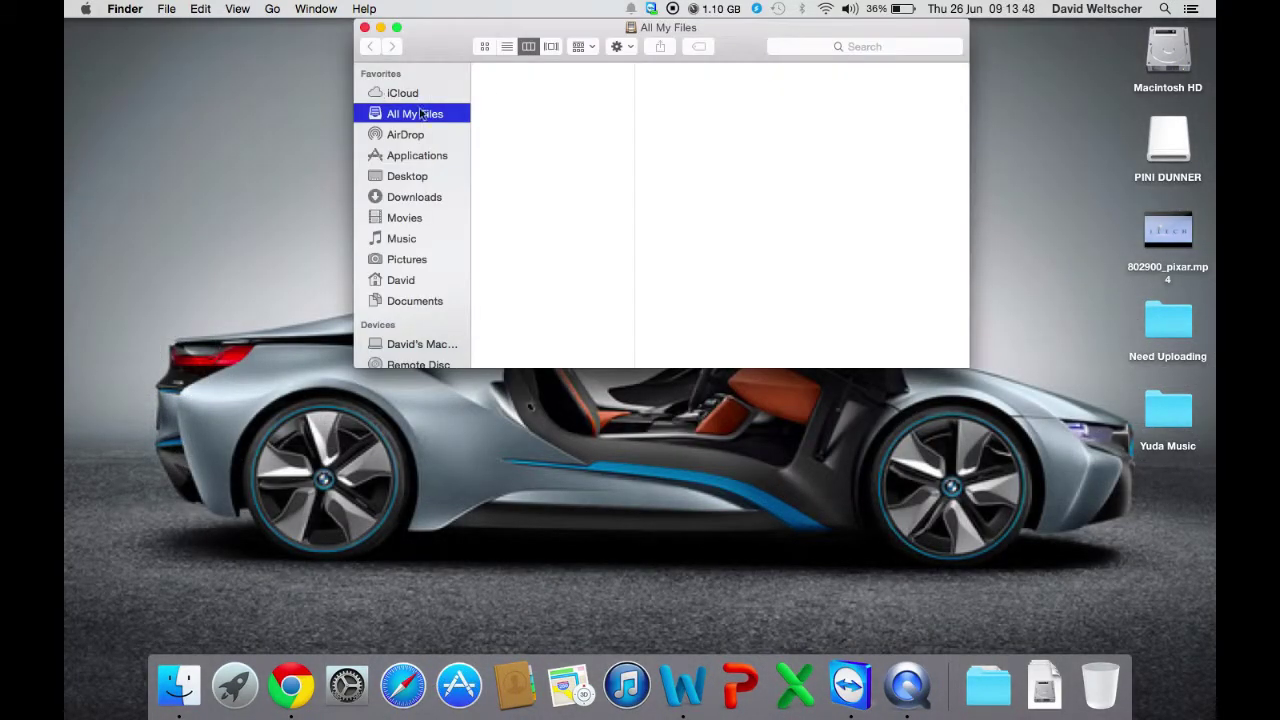
{"action": "left_click", "coordinate": [857, 46]}
{"action": "type", "text": "notes"}
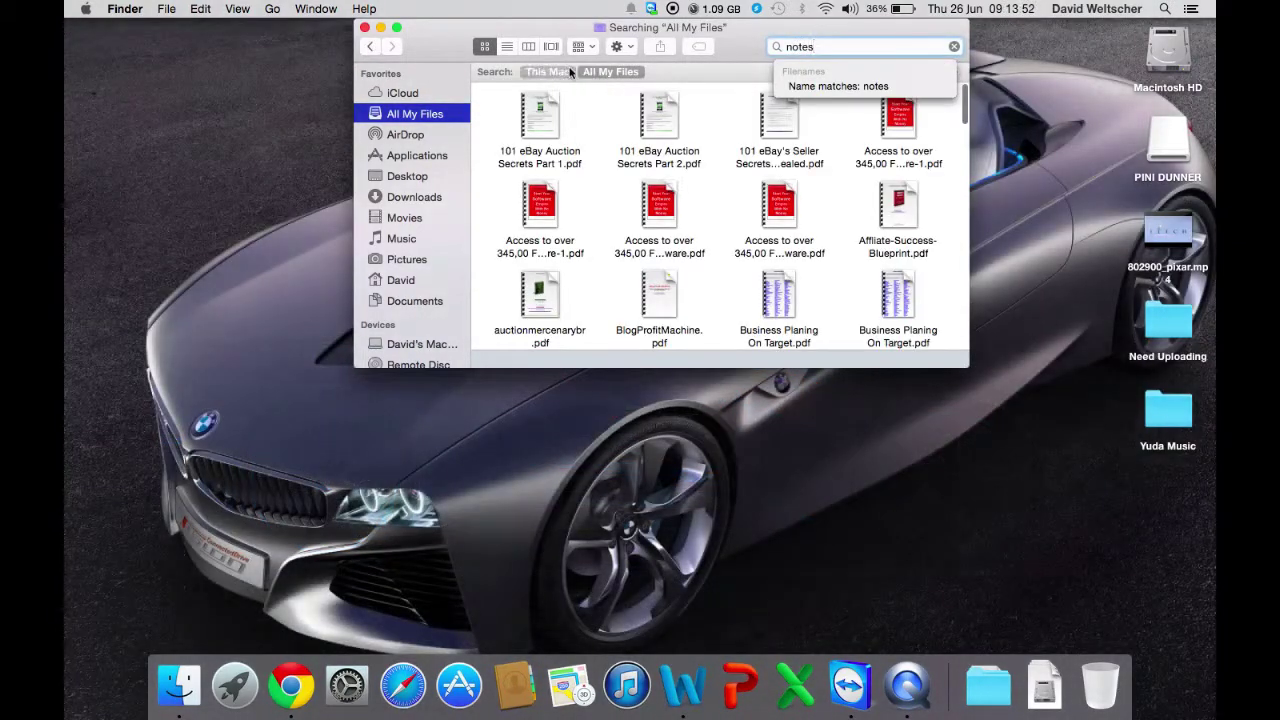
{"action": "left_click", "coordinate": [570, 72]}
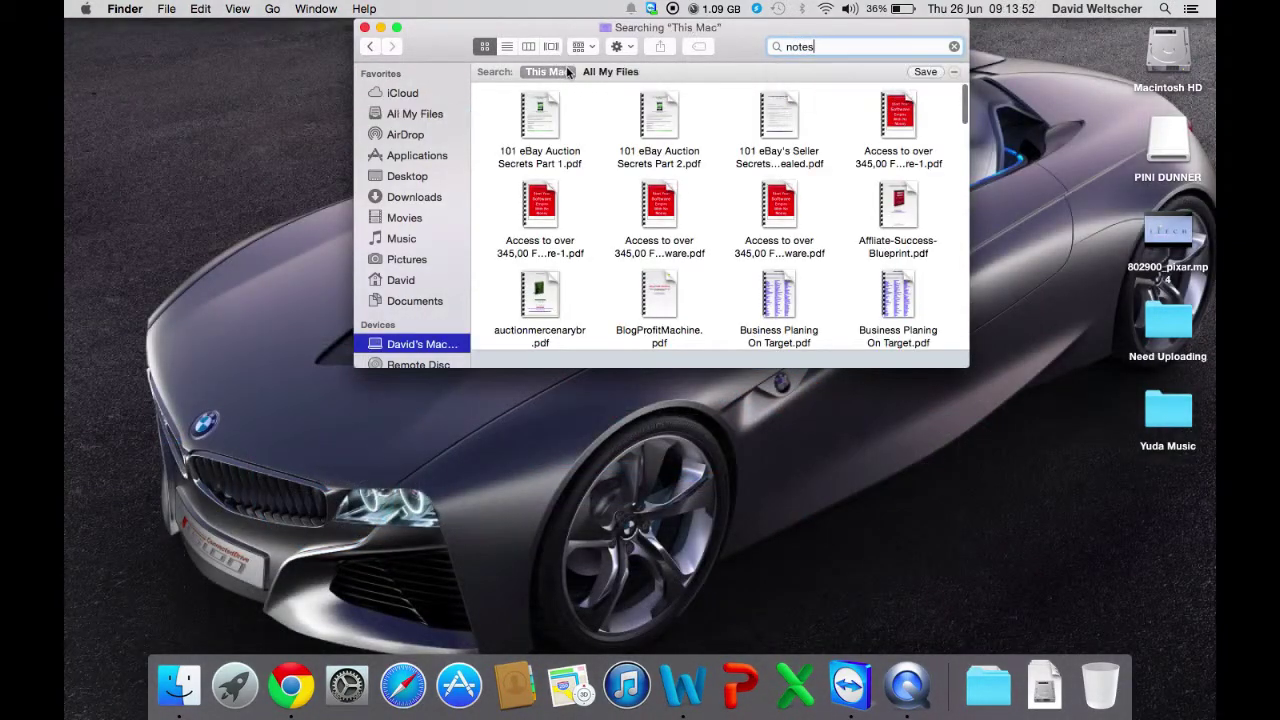
Step: Search for "notes" with the search limited to the Applications folder
{"action": "left_click", "coordinate": [405, 163]}
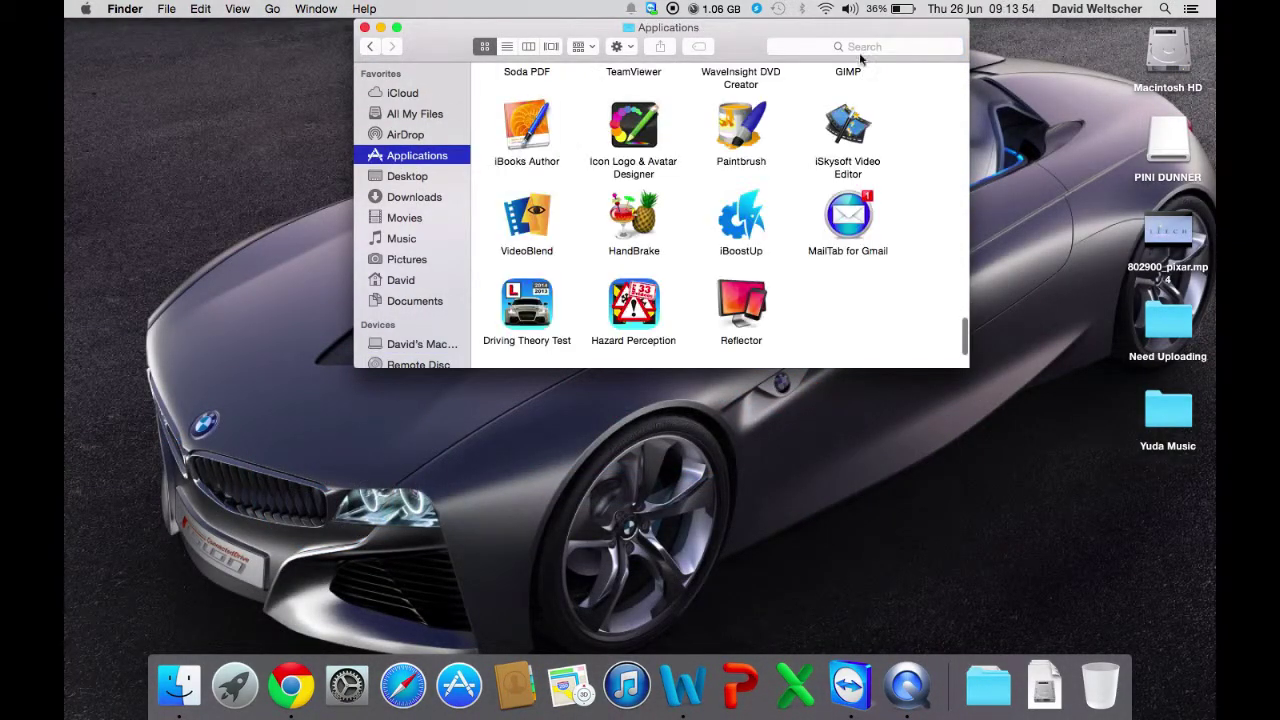
{"action": "left_click", "coordinate": [820, 46]}
{"action": "type", "text": "notes"}
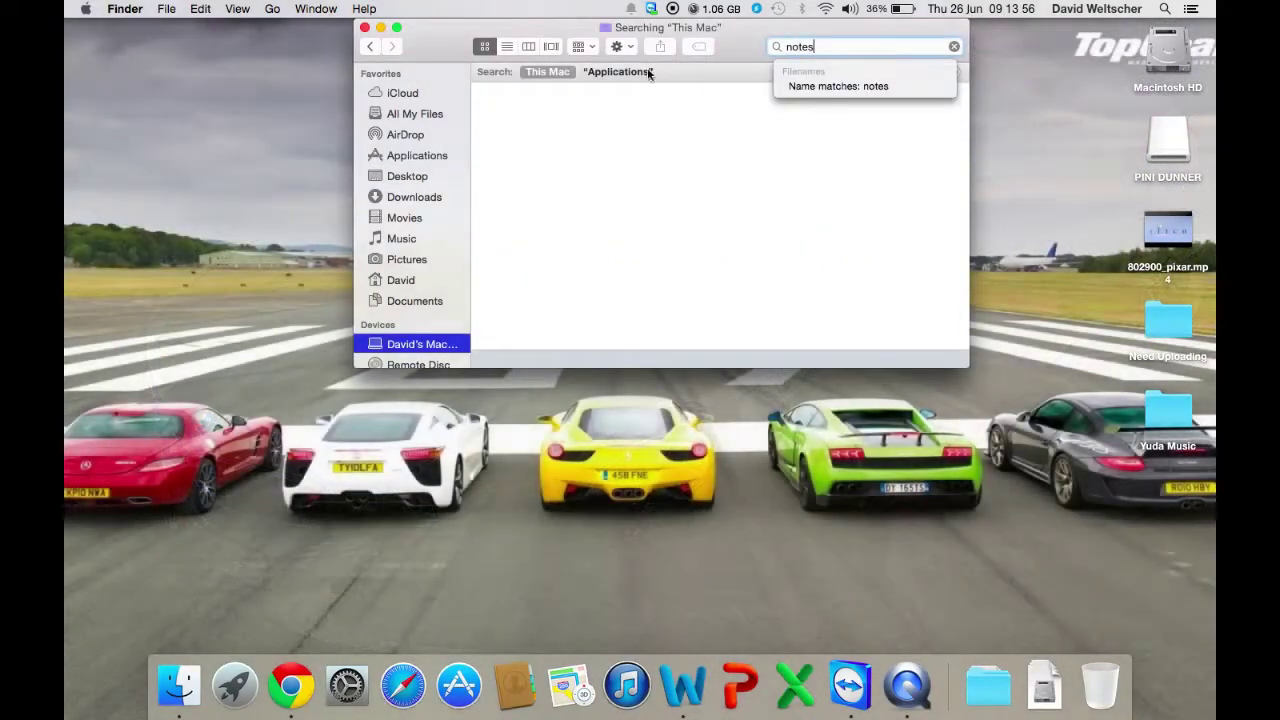
{"action": "left_click", "coordinate": [618, 72]}
Step: Add the Notes app from the search results to the Dock, before Contacts, and close the Finder window
{"action": "left_click", "coordinate": [661, 217]}
{"action": "scroll", "coordinate": [651, 330], "scroll_direction": "down", "scroll_amount": 3}
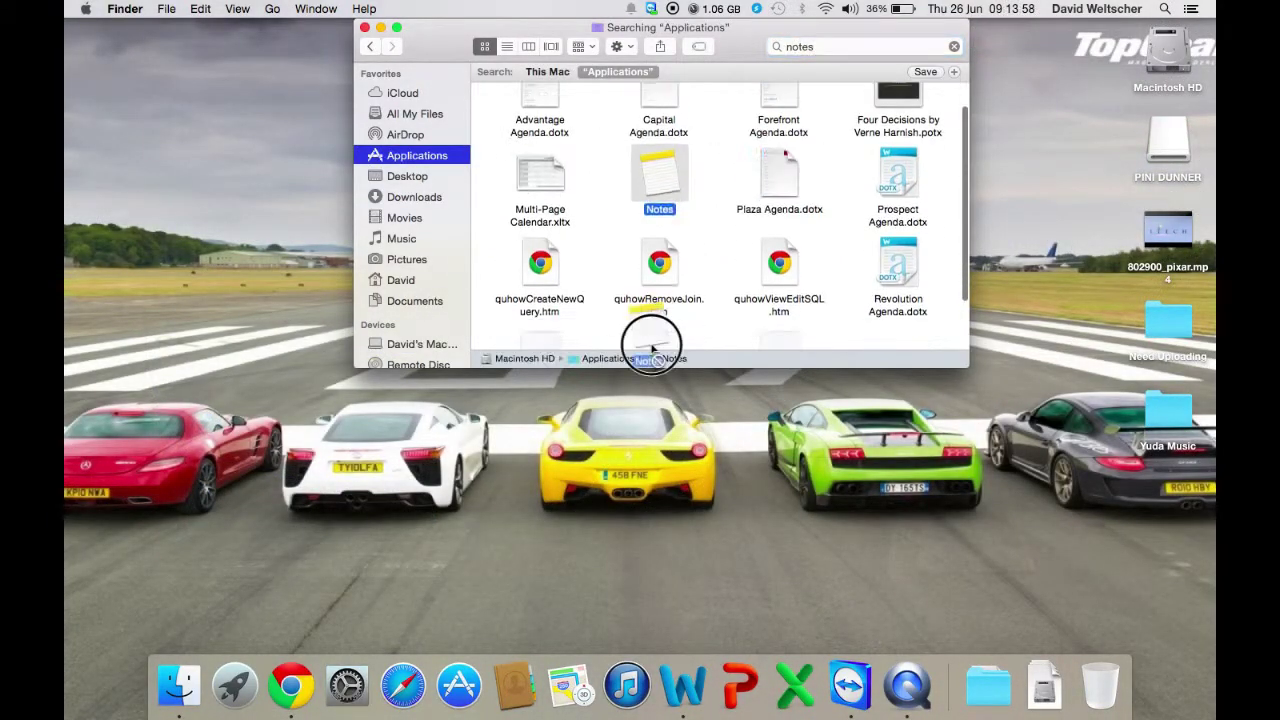
{"action": "left_click_drag", "start_coordinate": [494, 697], "coordinate": [488, 688]}
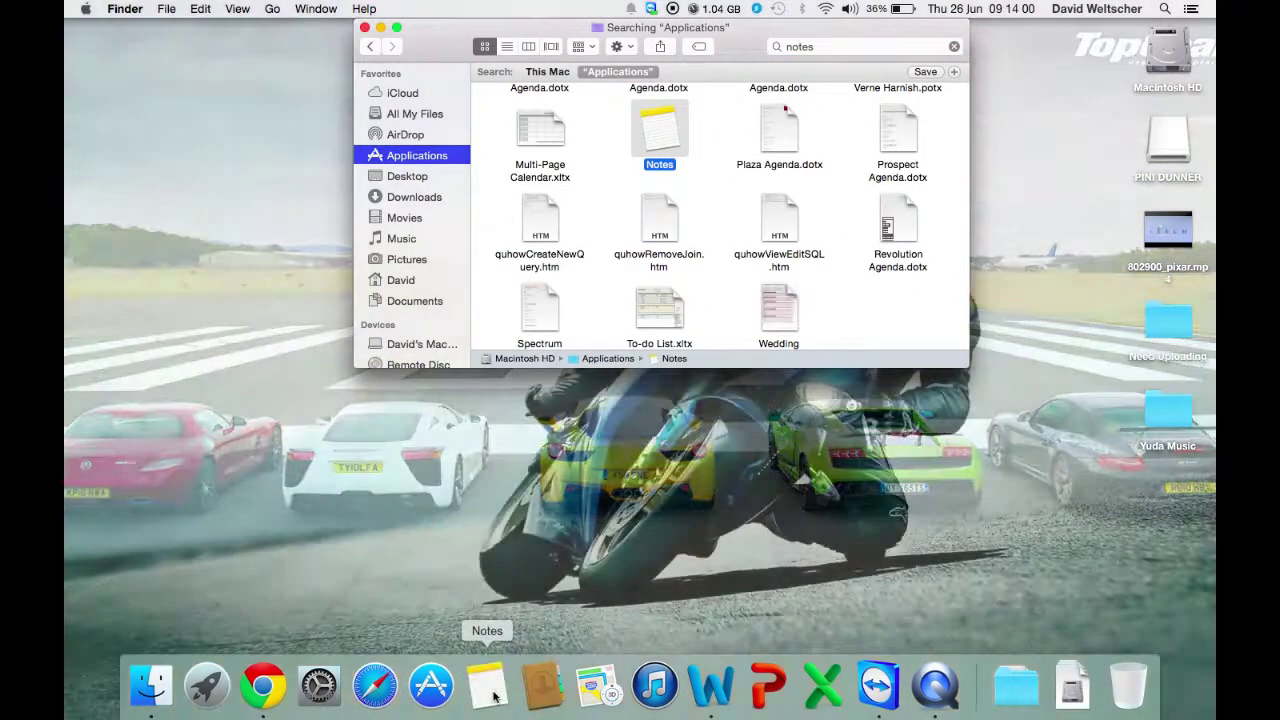
{"action": "left_click", "coordinate": [365, 28]}
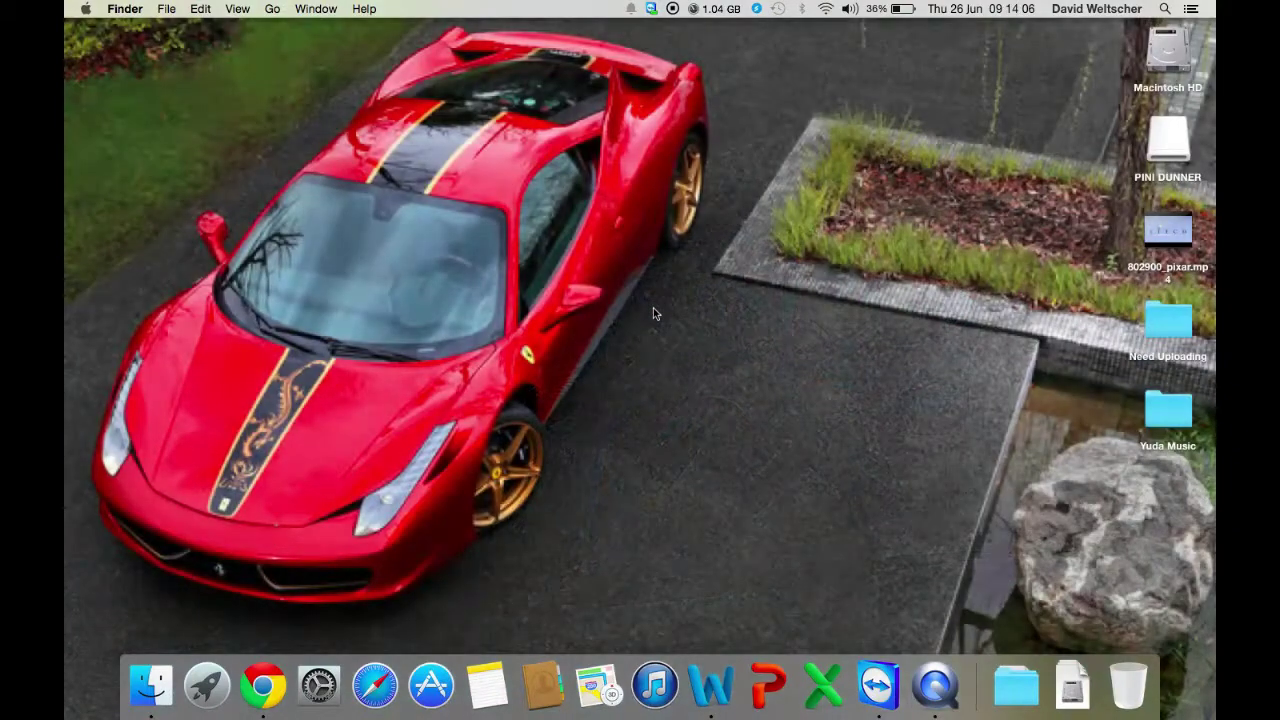
Step: Look at the actions available for the Need Uploading folder on the desktop and dismiss them
{"action": "right_click", "coordinate": [1175, 312]}
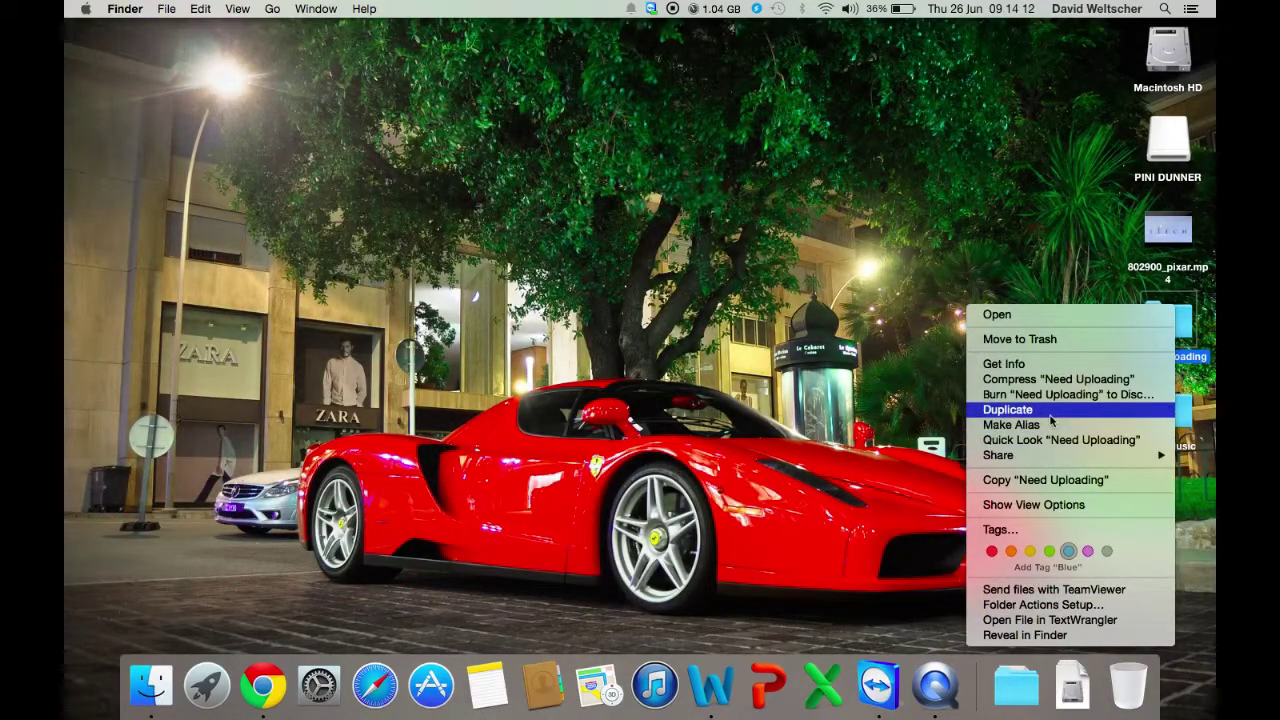
{"action": "left_click", "coordinate": [910, 383]}
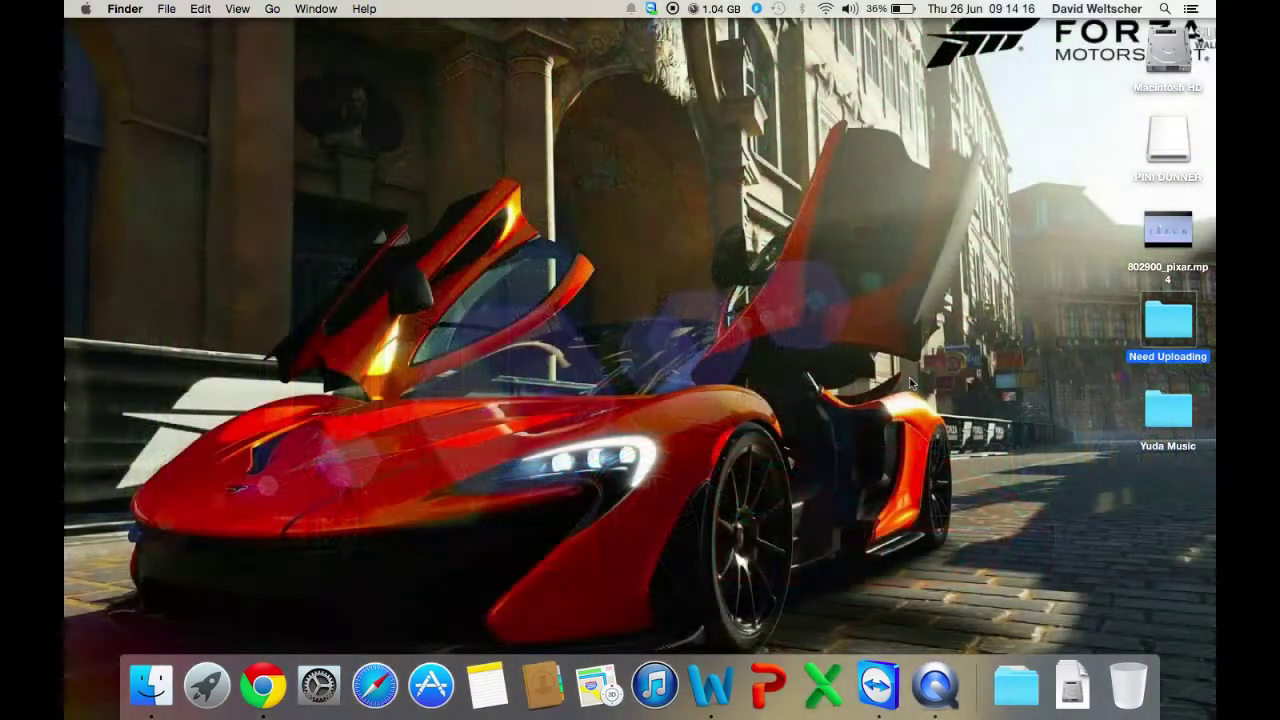
{"action": "left_click", "coordinate": [910, 383]}
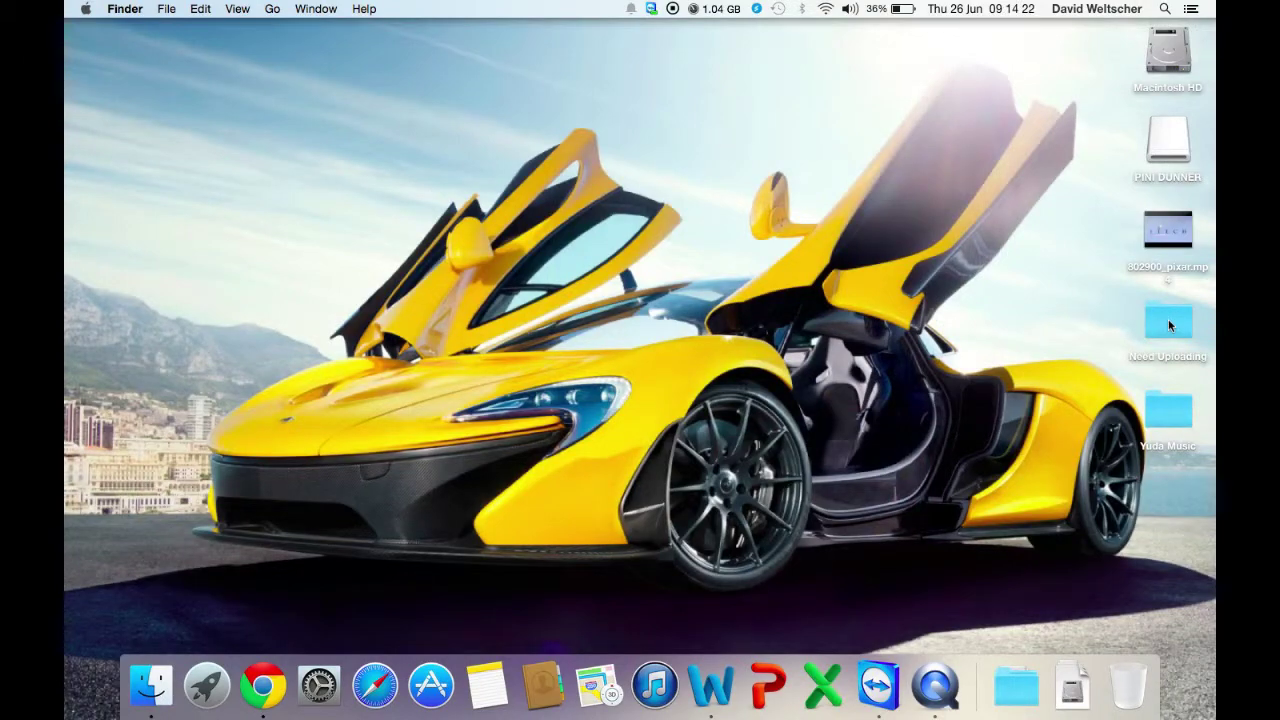
Step: View the info of the Need Uploading folder, collapse and expand its Name & Extension section, and close the info window
{"action": "left_click", "coordinate": [1168, 319]}
{"action": "right_click", "coordinate": [1168, 319]}
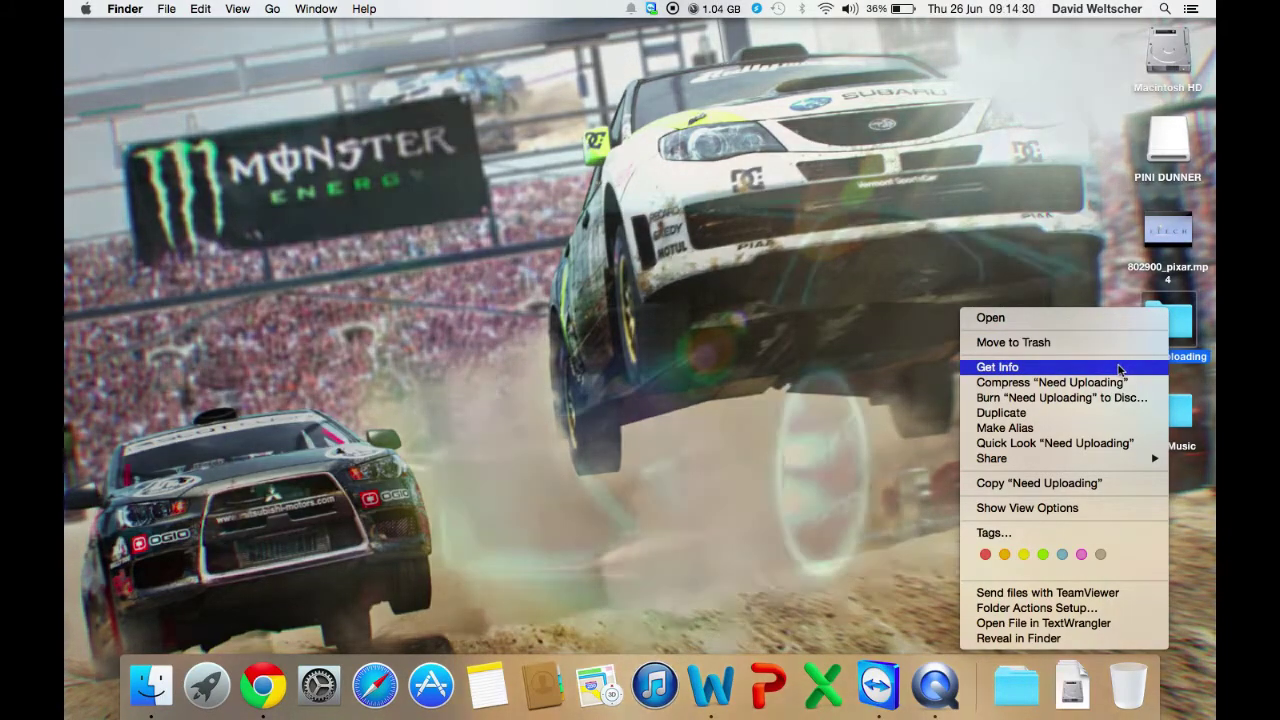
{"action": "left_click", "coordinate": [1120, 368]}
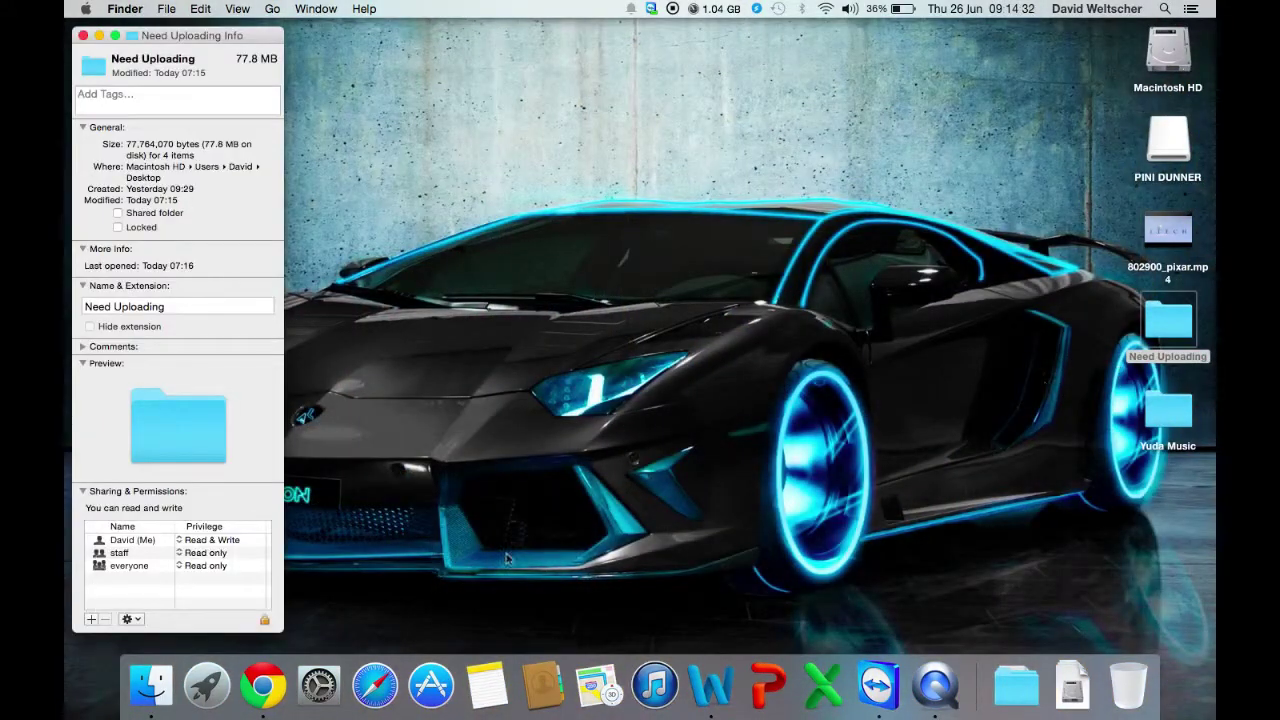
{"action": "left_click", "coordinate": [83, 286]}
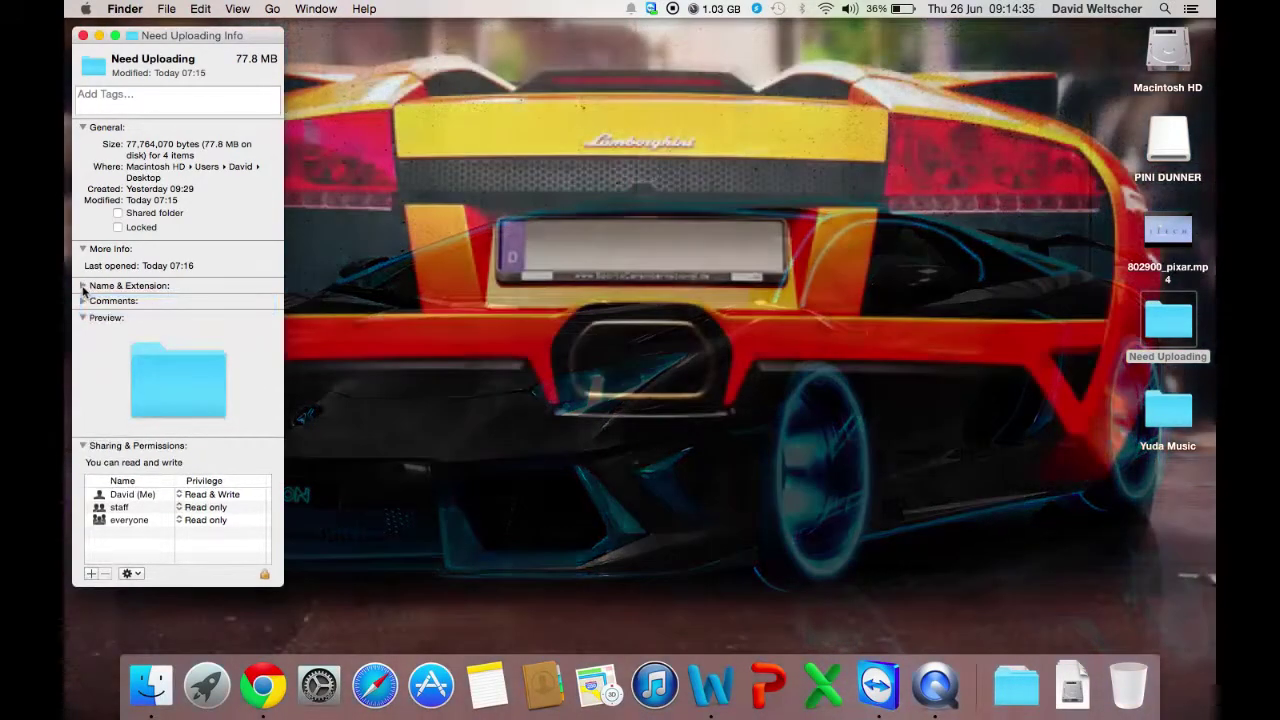
{"action": "left_click", "coordinate": [83, 286]}
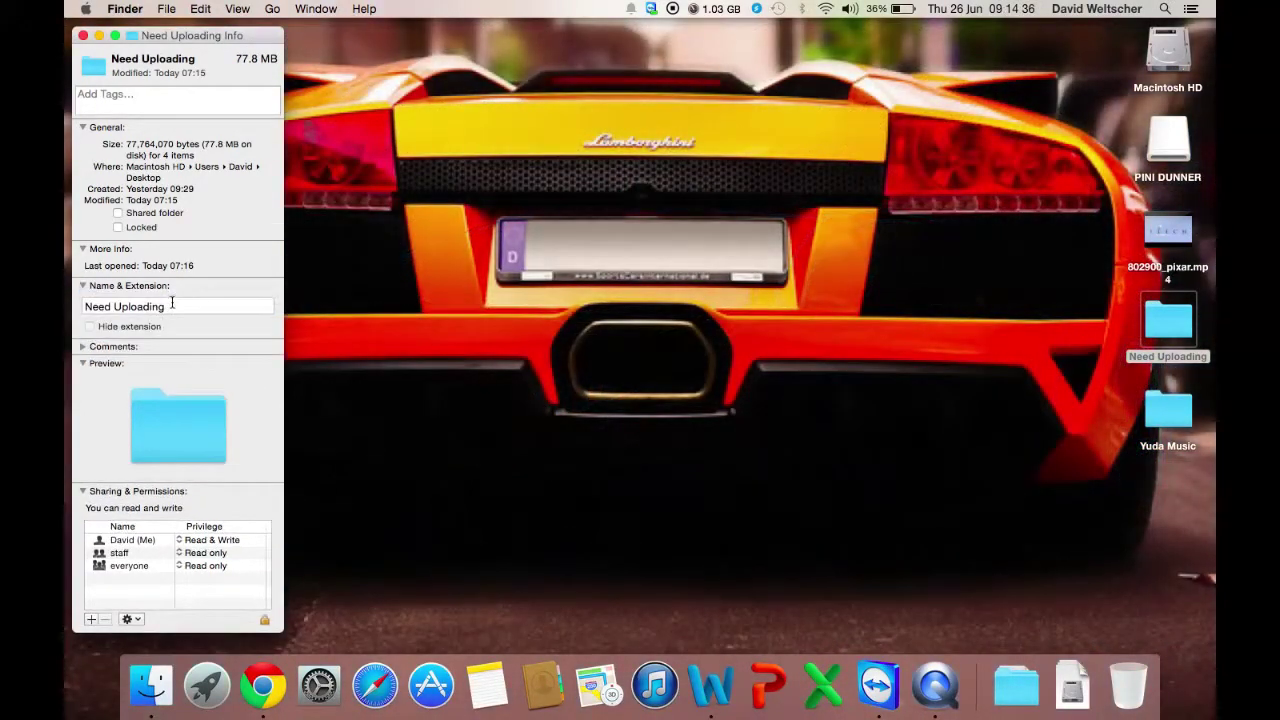
{"action": "left_click", "coordinate": [83, 36]}
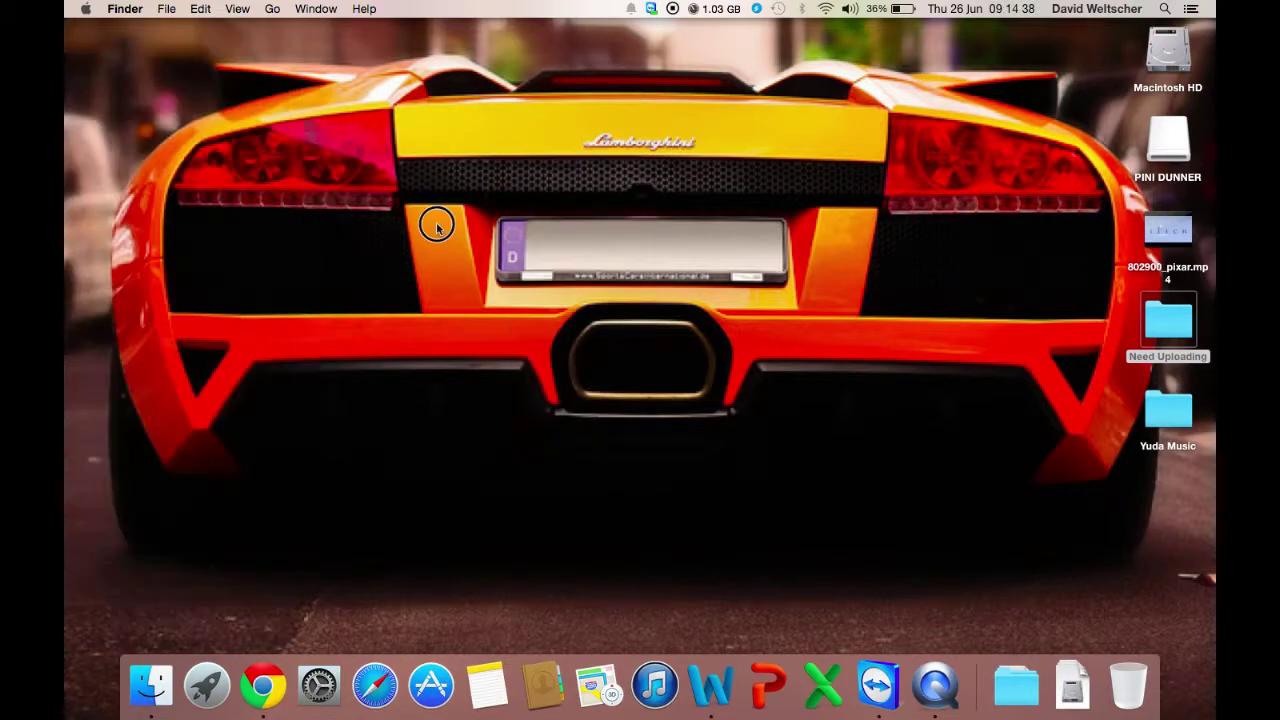
{"action": "left_click", "coordinate": [434, 220]}
Step: Try renaming the Need Uploading folder to "nsdk", cancel, and open and leave its name editing once more
{"action": "left_click", "coordinate": [1153, 338]}
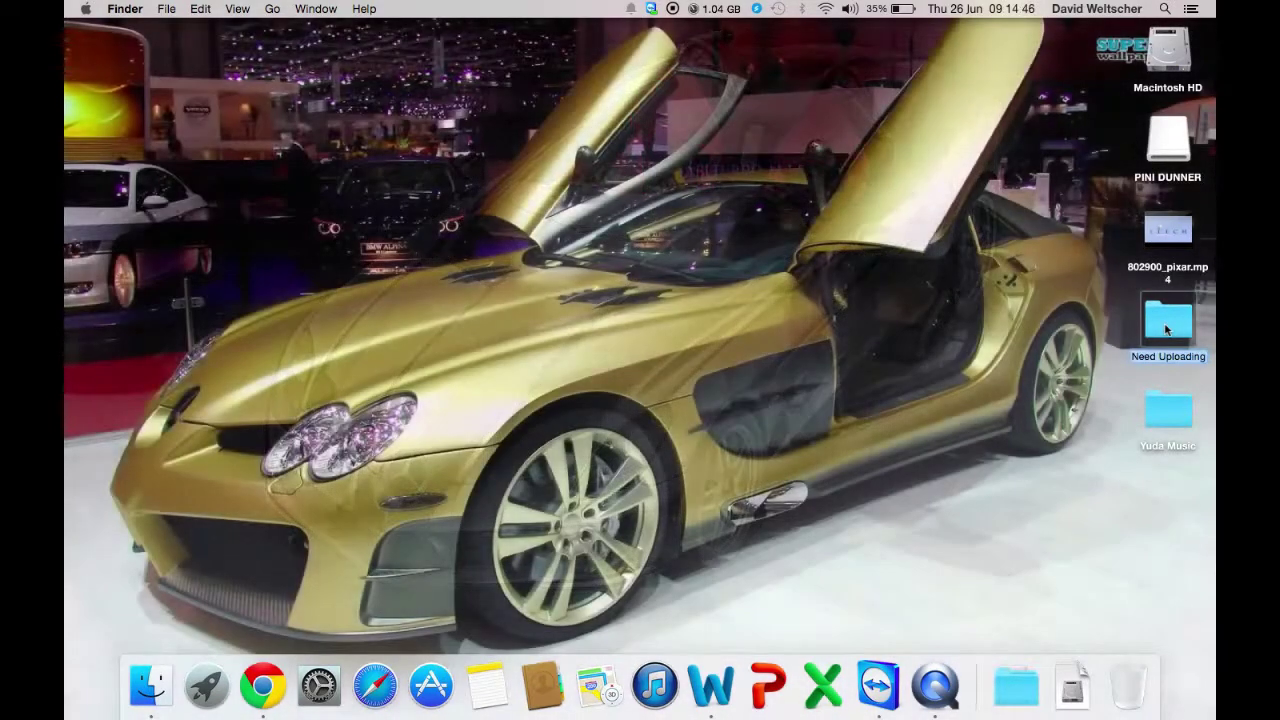
{"action": "key", "text": "Return"}
{"action": "type", "text": "nsdk"}
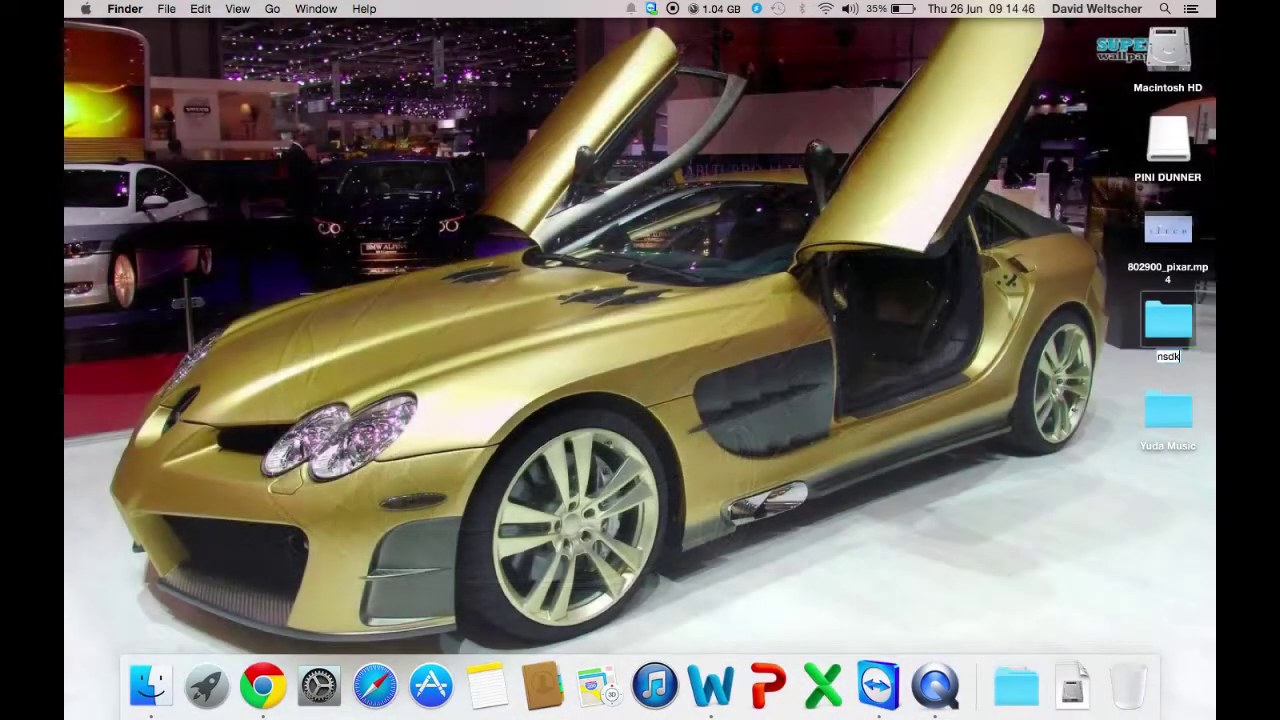
{"action": "key", "text": "Escape"}
{"action": "left_click", "coordinate": [1050, 383]}
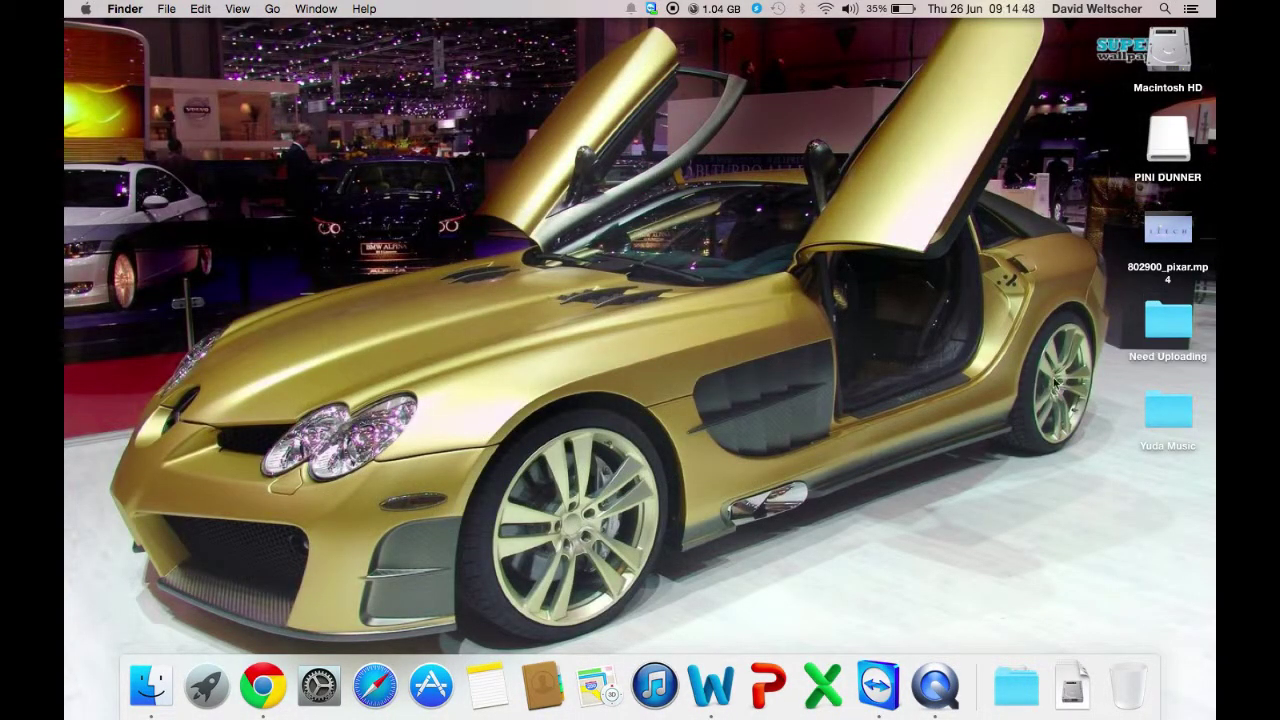
{"action": "left_click", "coordinate": [1163, 335]}
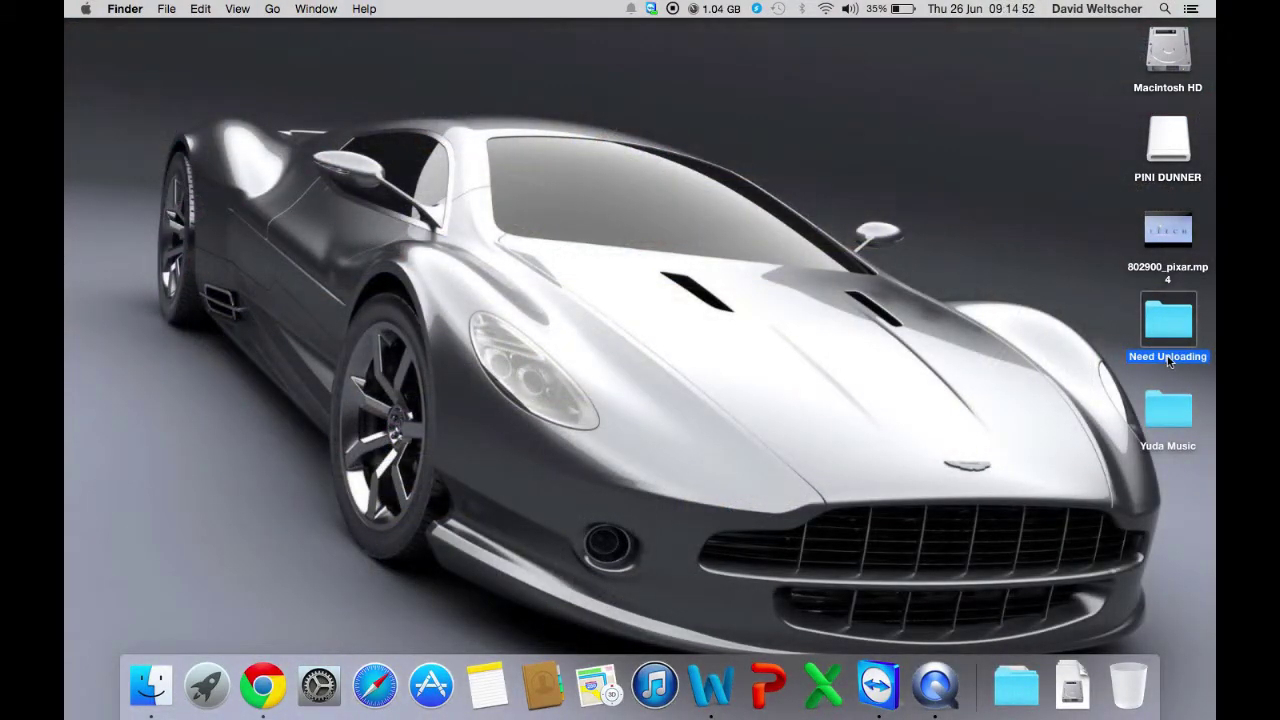
{"action": "key", "text": "Return"}
{"action": "left_click", "coordinate": [1005, 376]}
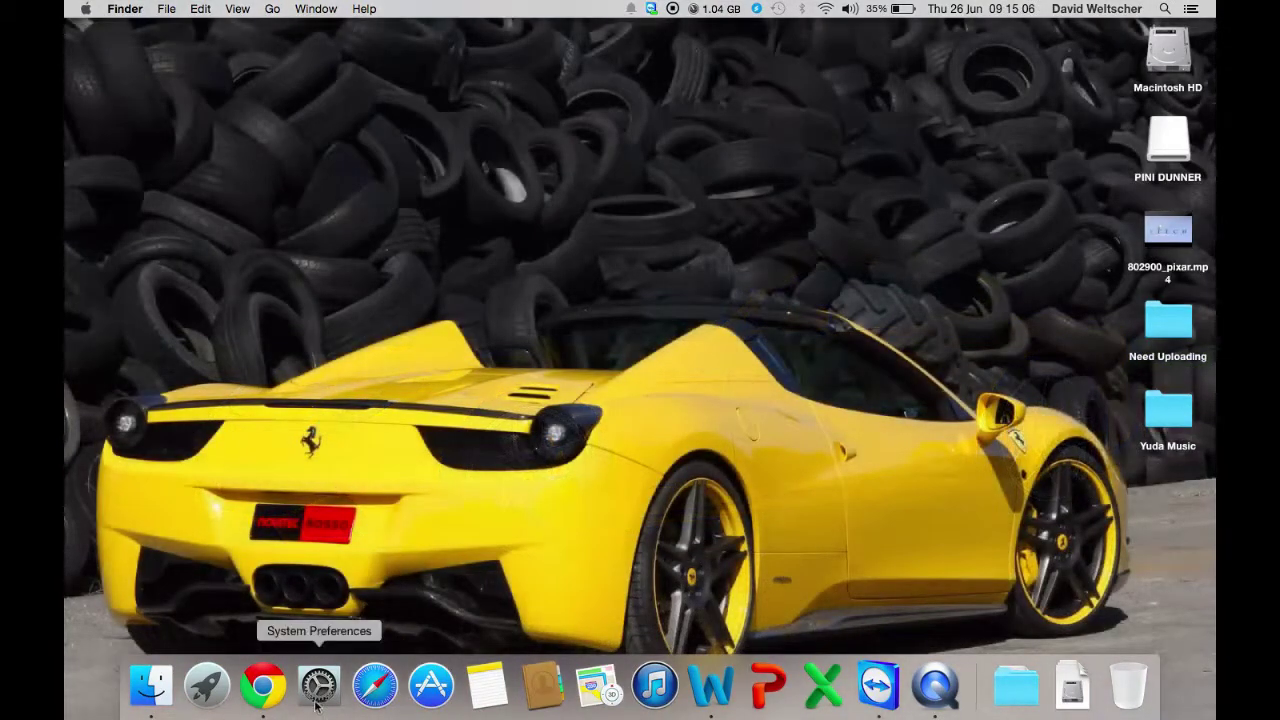
Step: Enable the trackpad's secondary click with "Click in bottom right corner" in System Preferences and close the window
{"action": "left_click", "coordinate": [318, 686]}
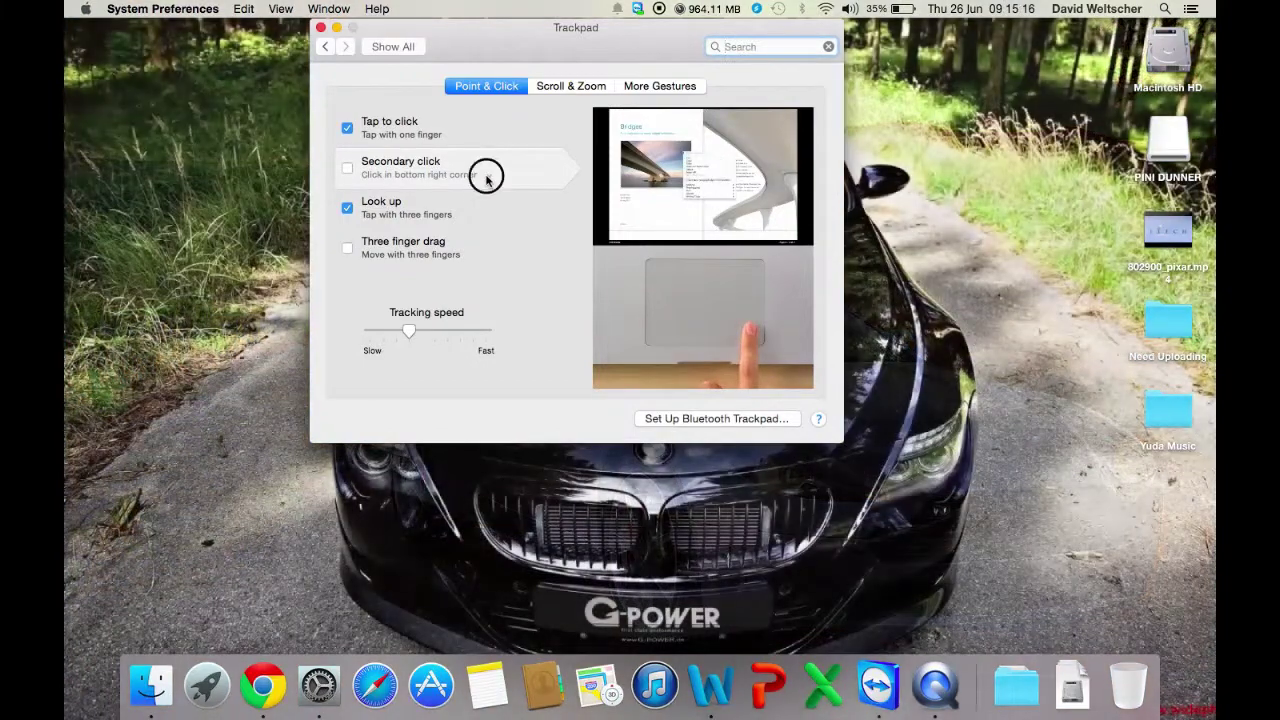
{"action": "left_click", "coordinate": [376, 171]}
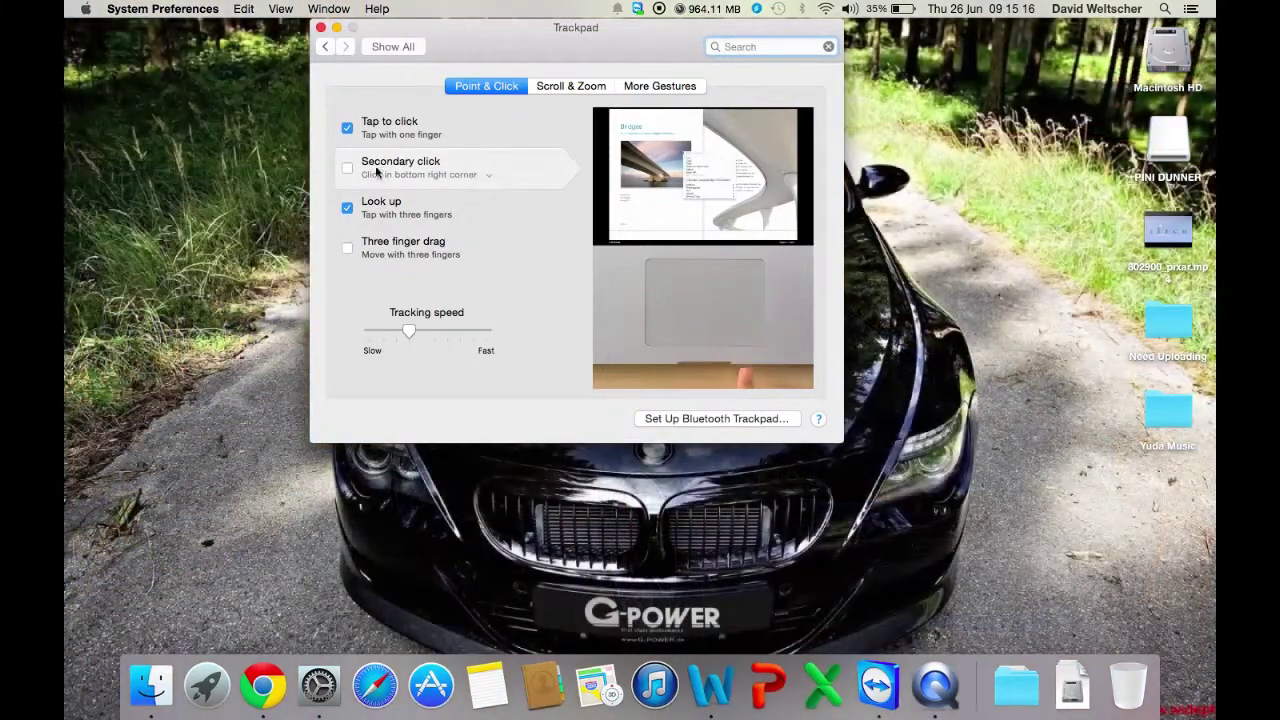
{"action": "left_click", "coordinate": [348, 170]}
{"action": "left_click", "coordinate": [475, 176]}
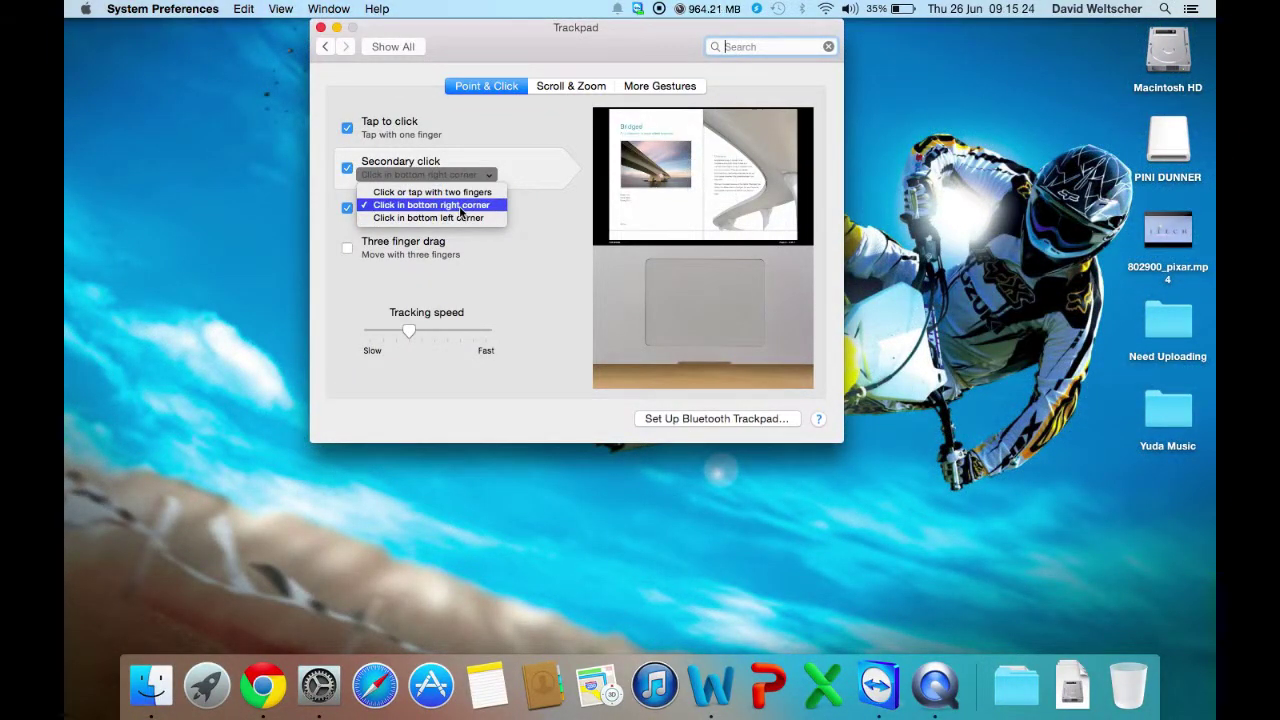
{"action": "left_click", "coordinate": [461, 208]}
{"action": "left_click", "coordinate": [320, 27]}
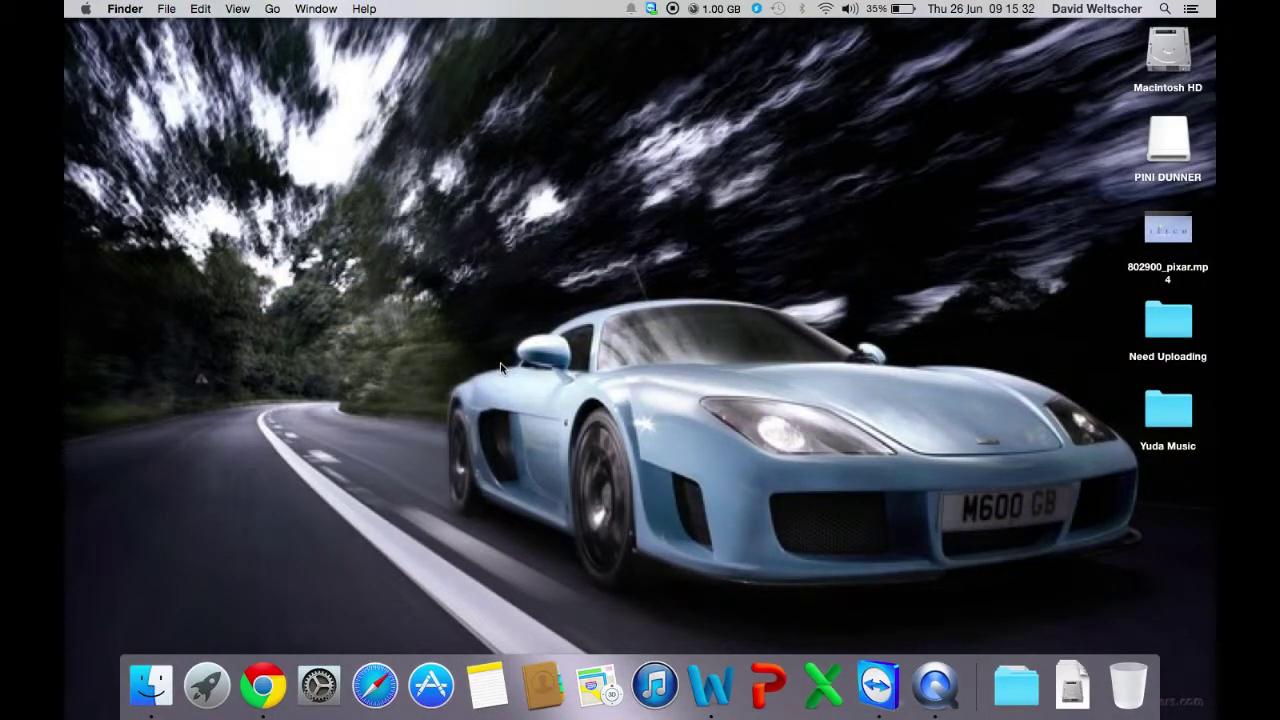
Step: View the list of available Wi-Fi networks and dismiss it
{"action": "left_click", "coordinate": [825, 8]}
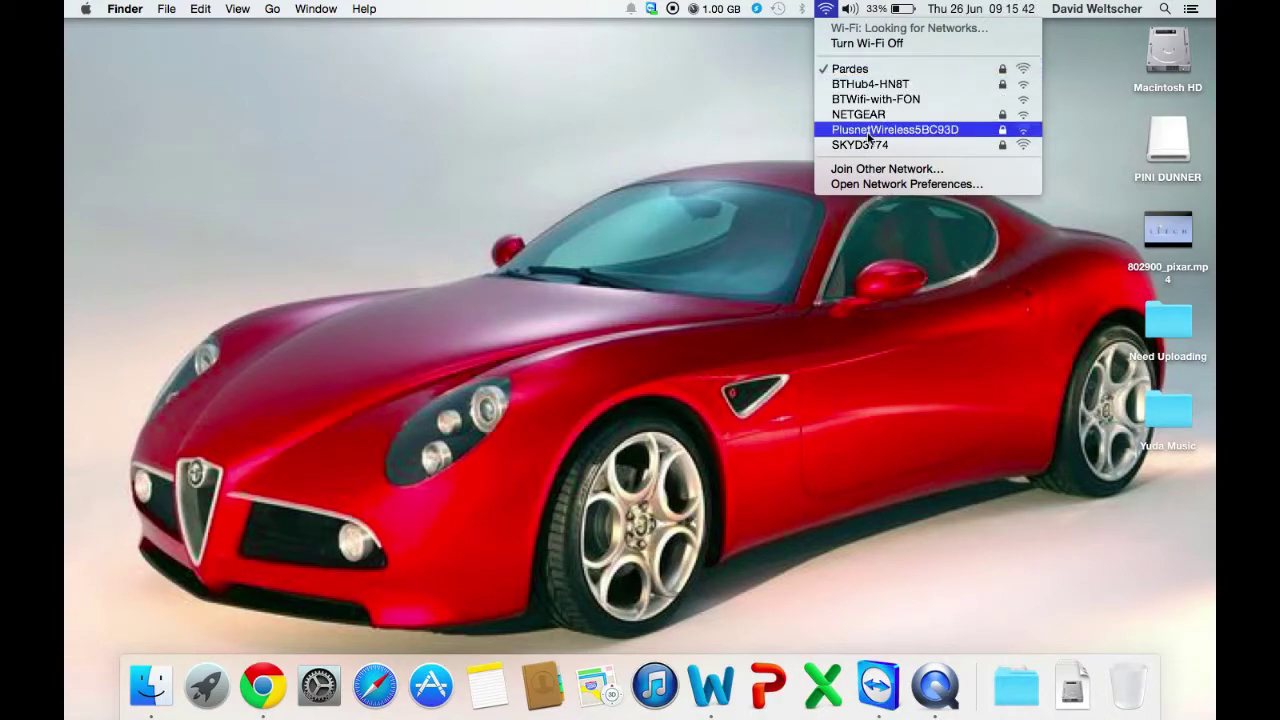
{"action": "left_click", "coordinate": [754, 121]}
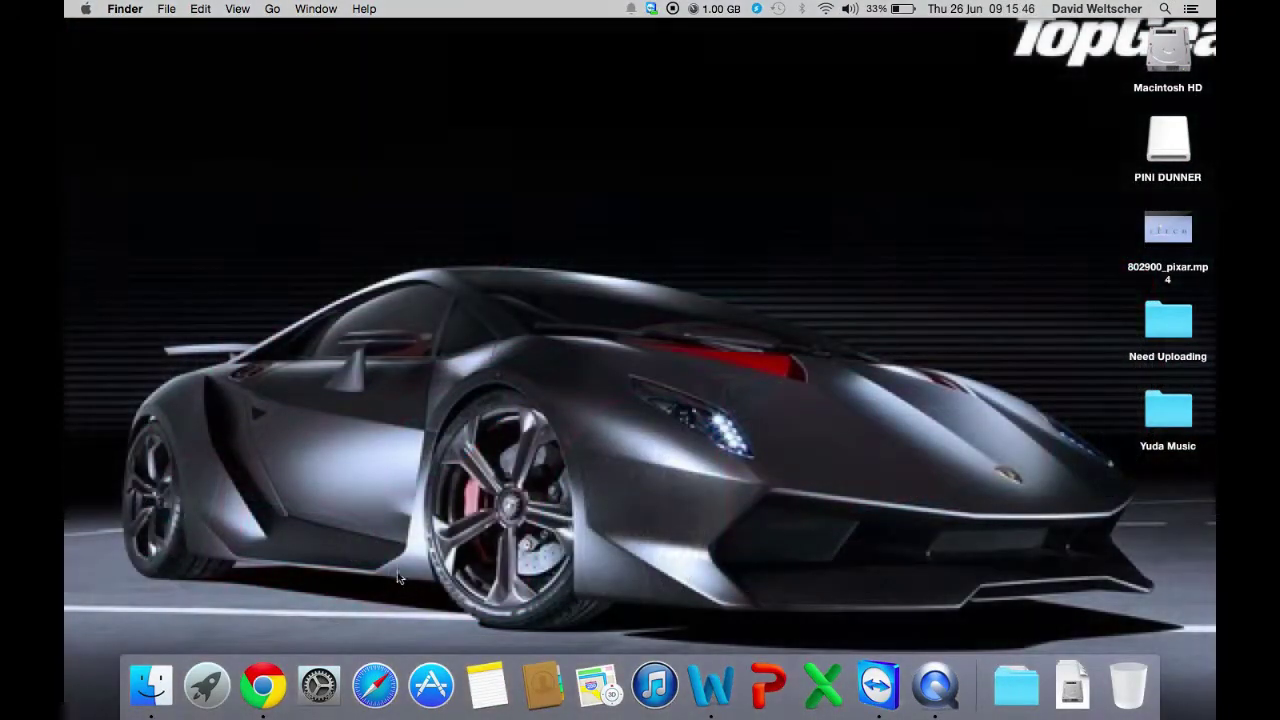
Step: Switch to Safari, load google.co.uk, and close the browser window
{"action": "left_click", "coordinate": [391, 712]}
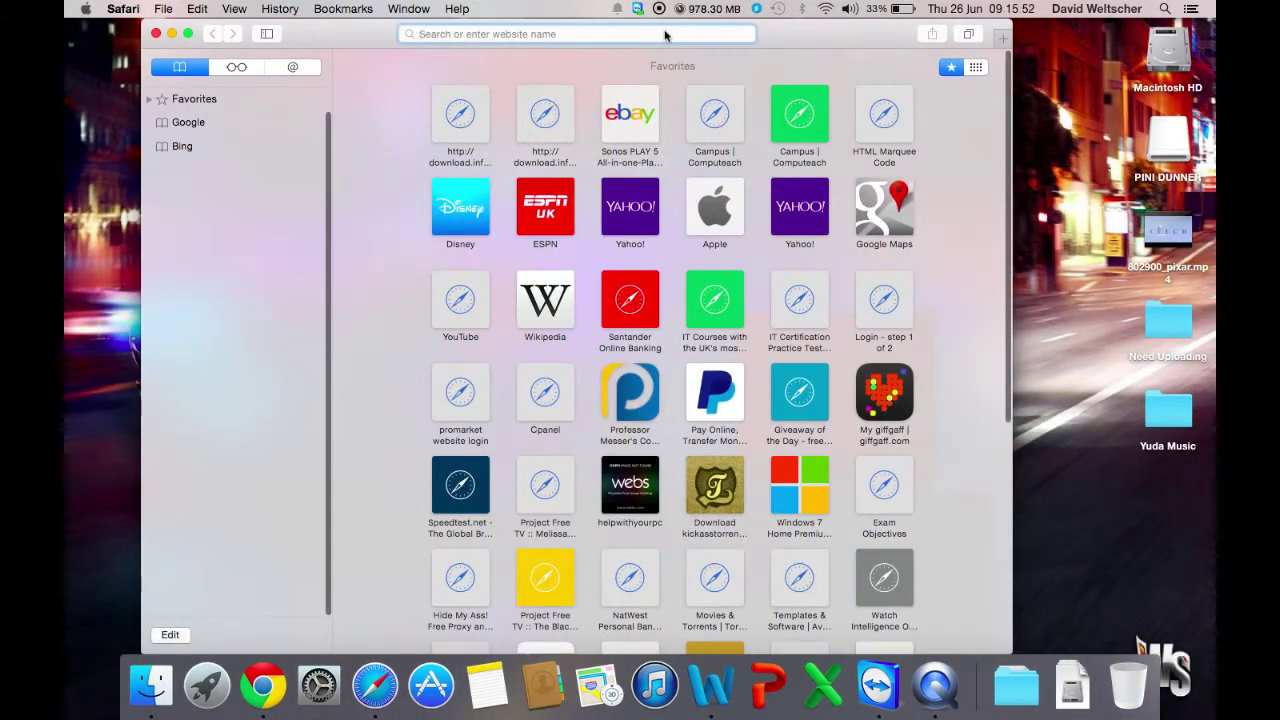
{"action": "left_click", "coordinate": [665, 36]}
{"action": "type", "text": "g"}
{"action": "key", "text": "Return"}
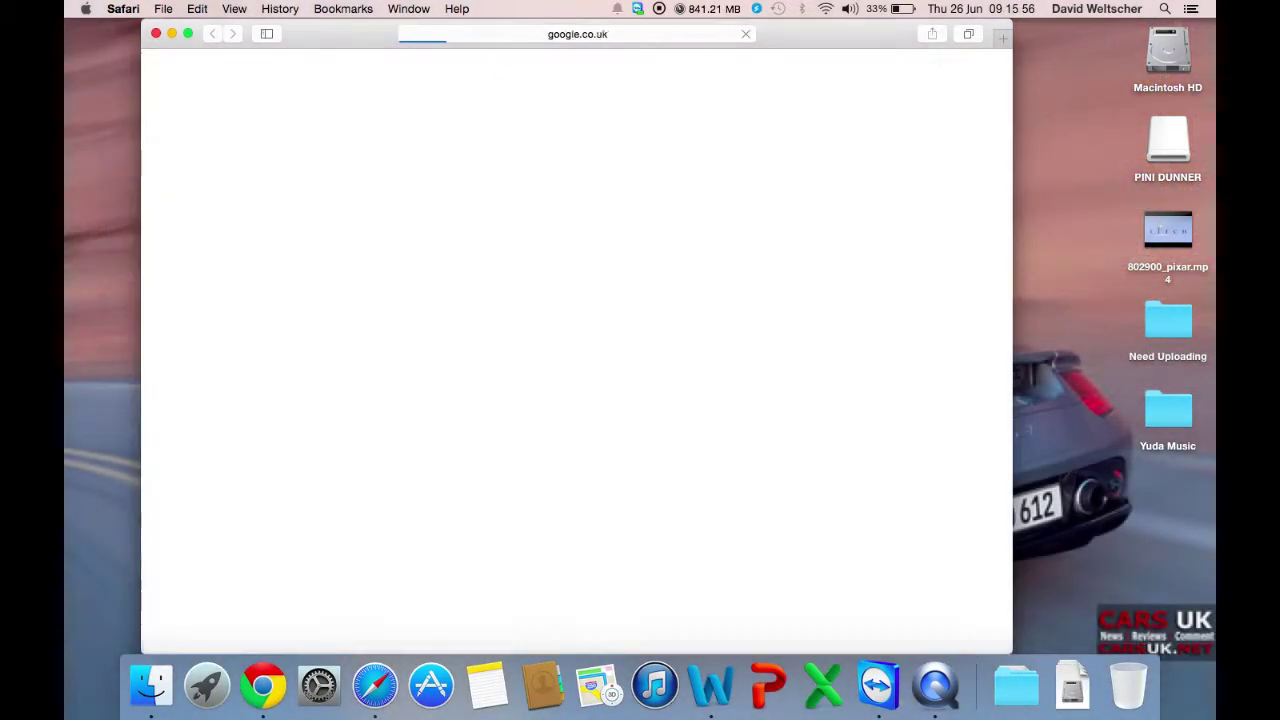
{"action": "left_click", "coordinate": [156, 33]}
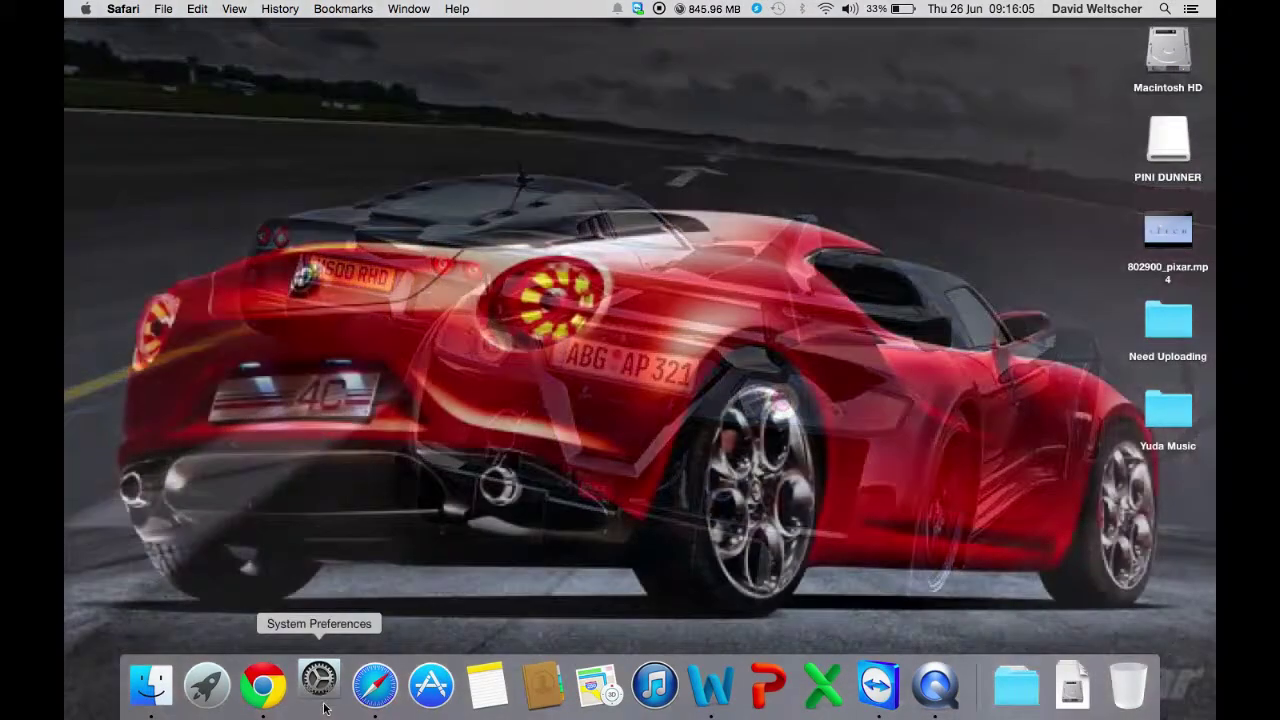
Step: Open Users & Groups in System Preferences and unlock it with the administrator password
{"action": "left_click", "coordinate": [321, 705]}
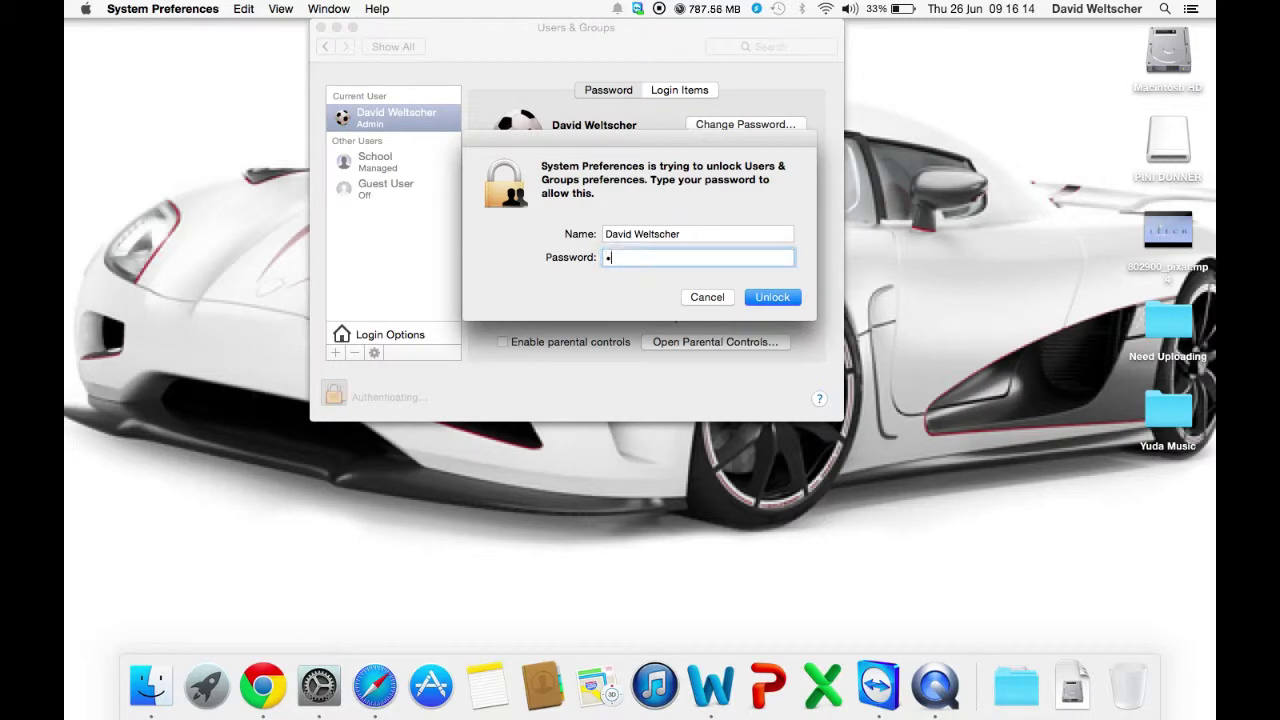
{"action": "type", "text": "*********"}
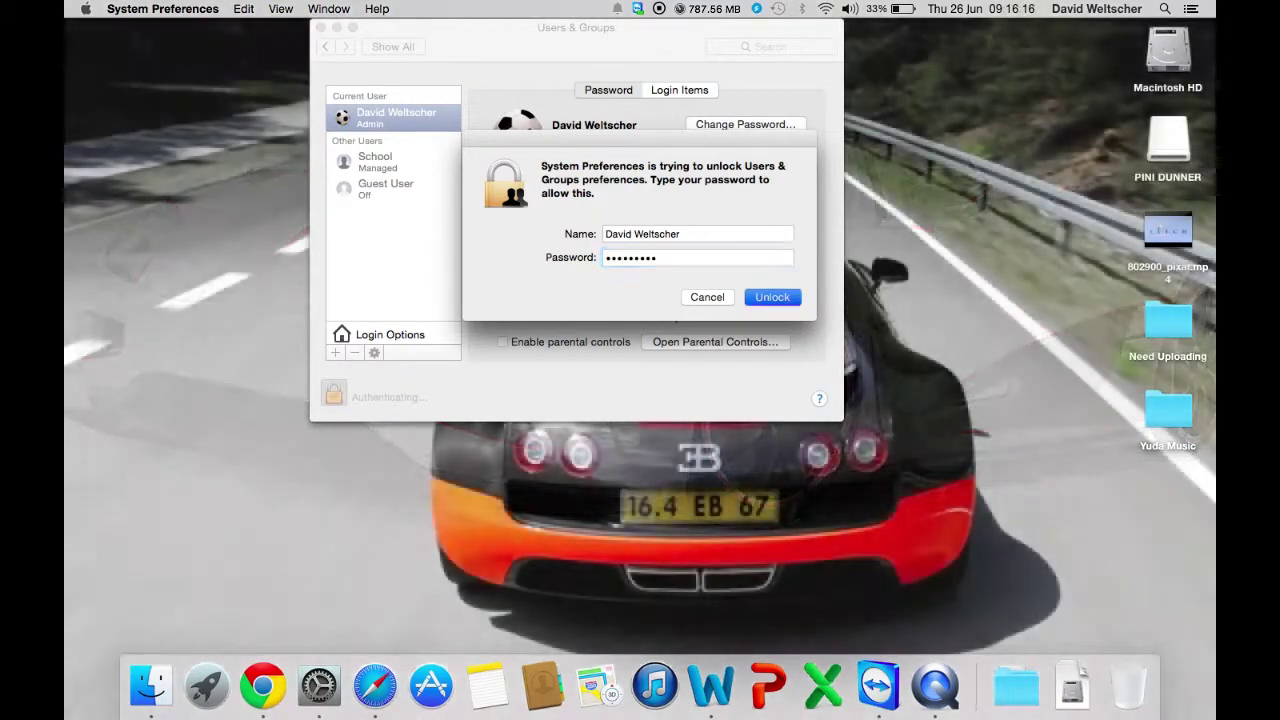
{"action": "key", "text": "Return"}
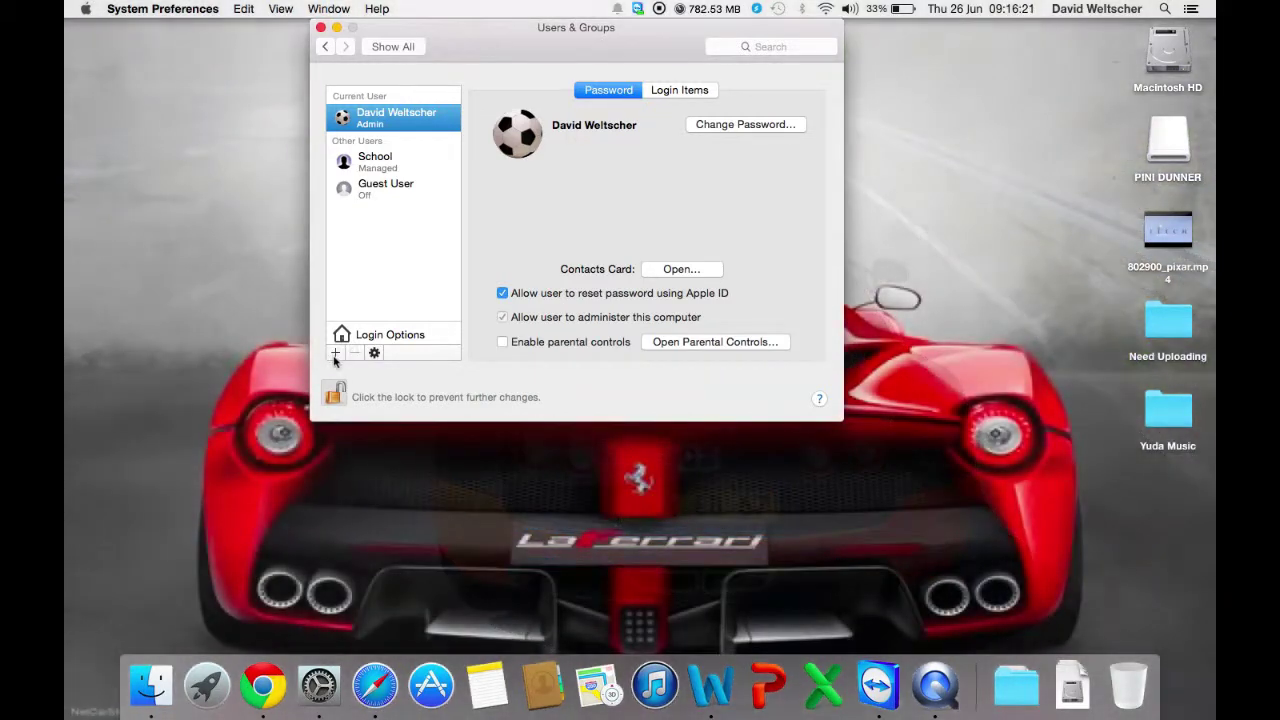
Step: Open the new account form, review the account types keeping Standard, cancel the form, and close System Preferences
{"action": "left_click", "coordinate": [335, 354]}
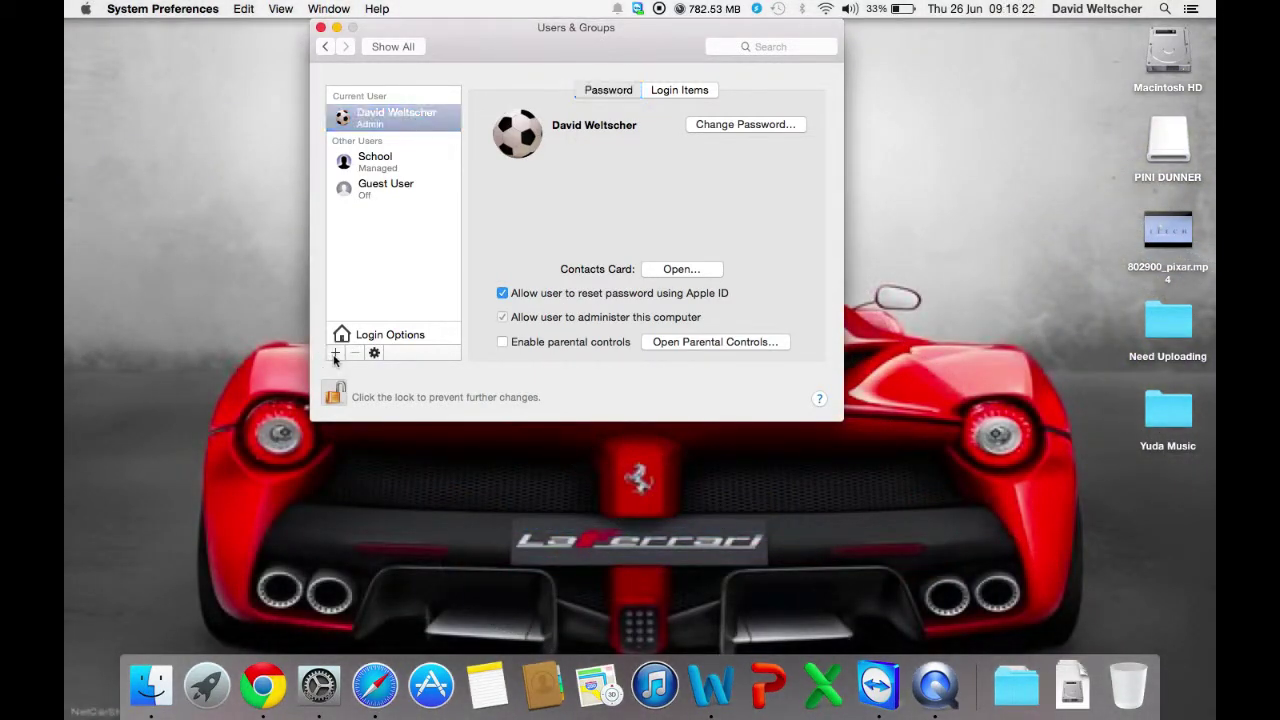
{"action": "left_click", "coordinate": [577, 87]}
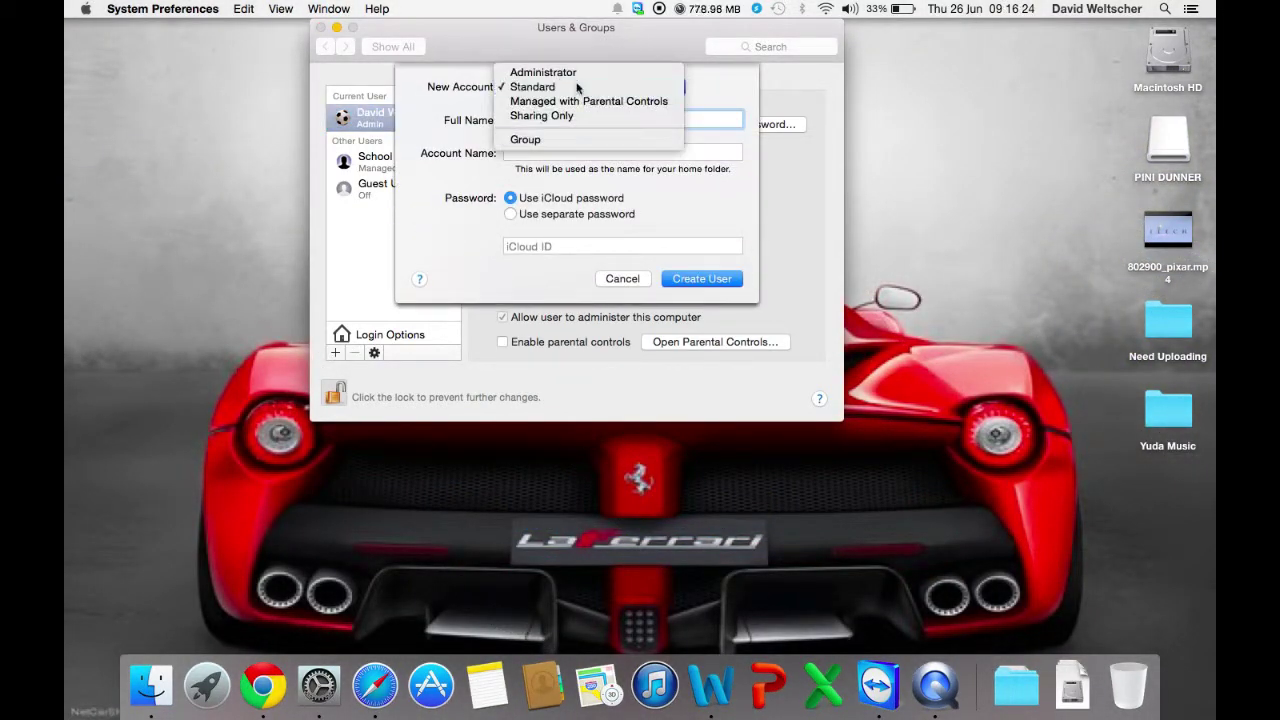
{"action": "left_click", "coordinate": [570, 87]}
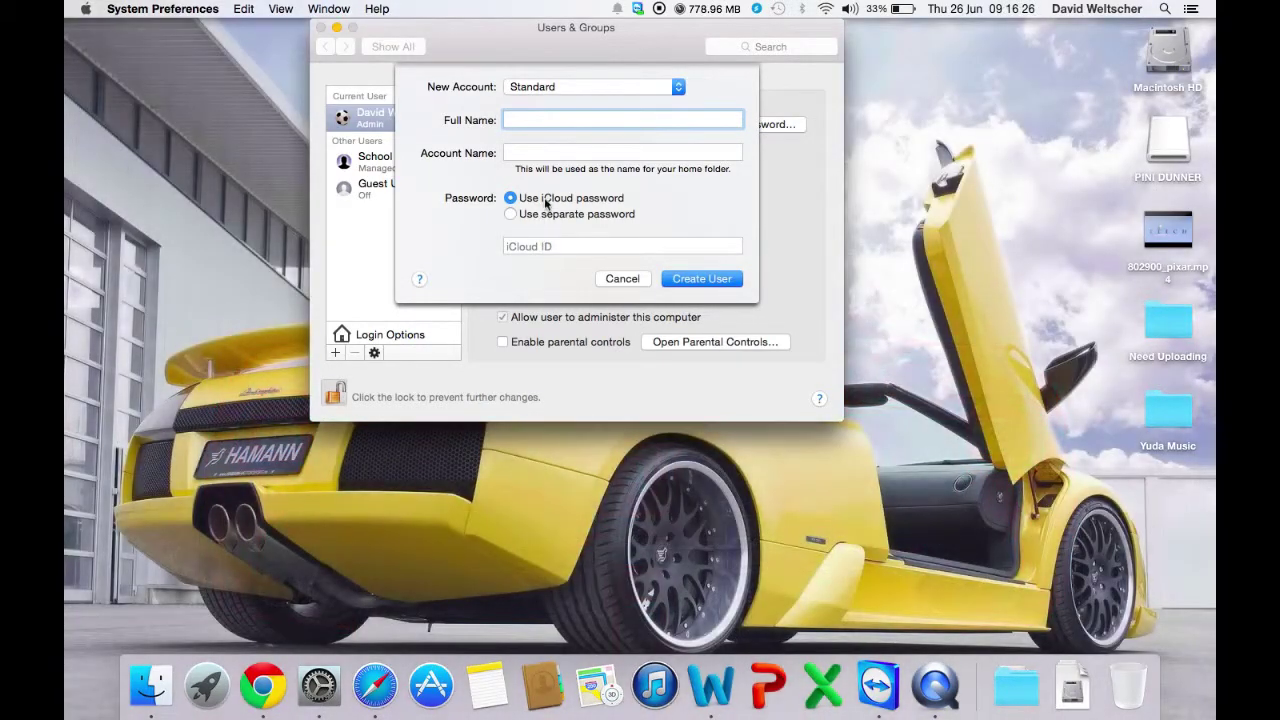
{"action": "left_click", "coordinate": [622, 278]}
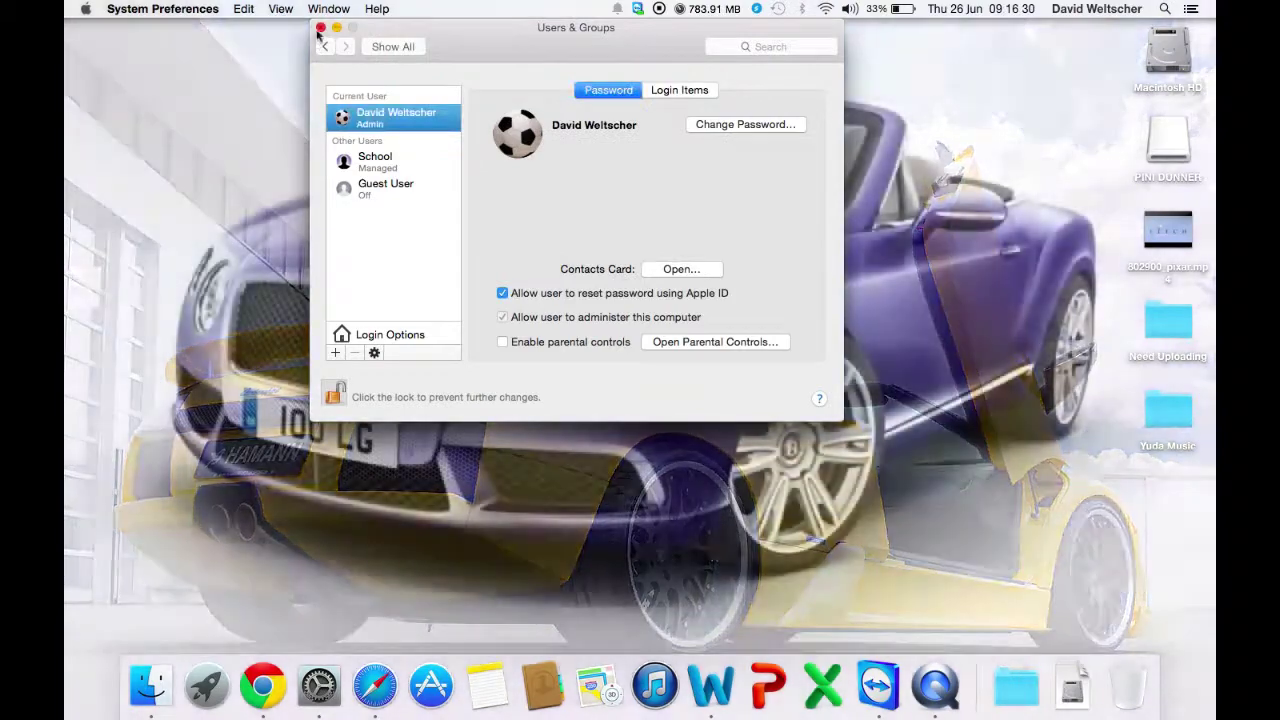
{"action": "left_click", "coordinate": [320, 28]}
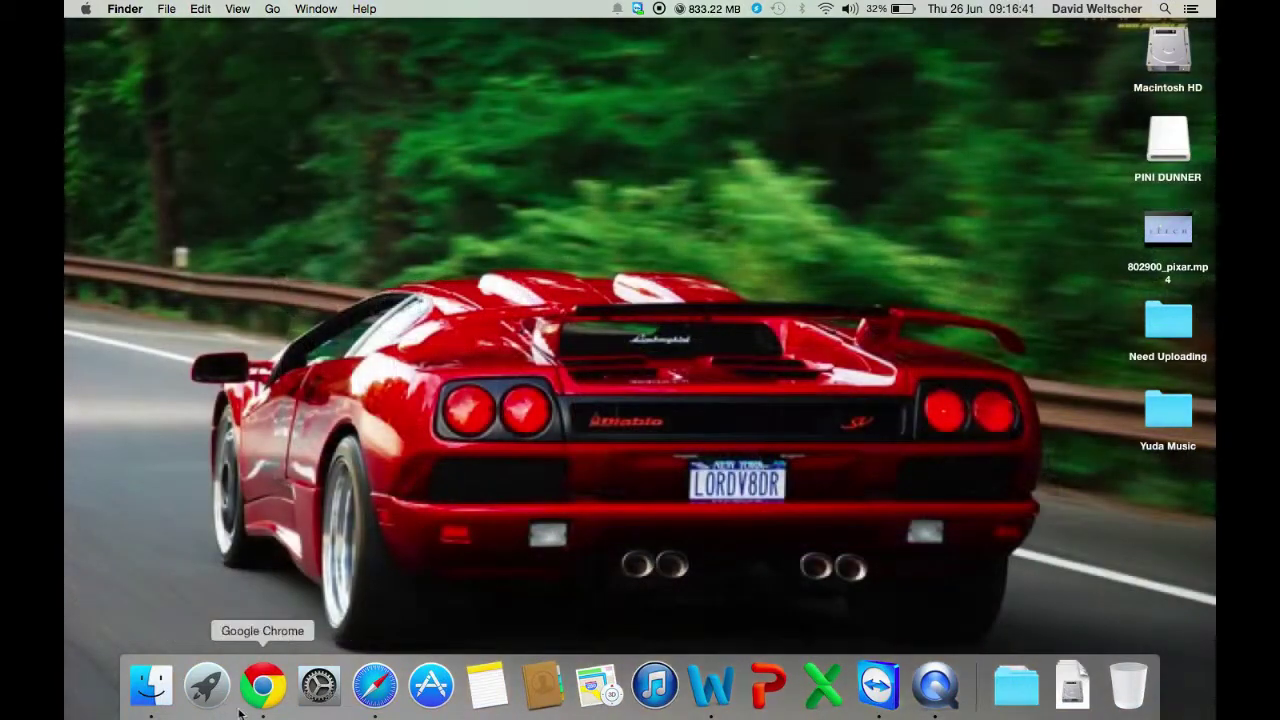
Step: Open Google Chrome and the App Store, and load google.com/chrome in Chrome
{"action": "left_click", "coordinate": [242, 710]}
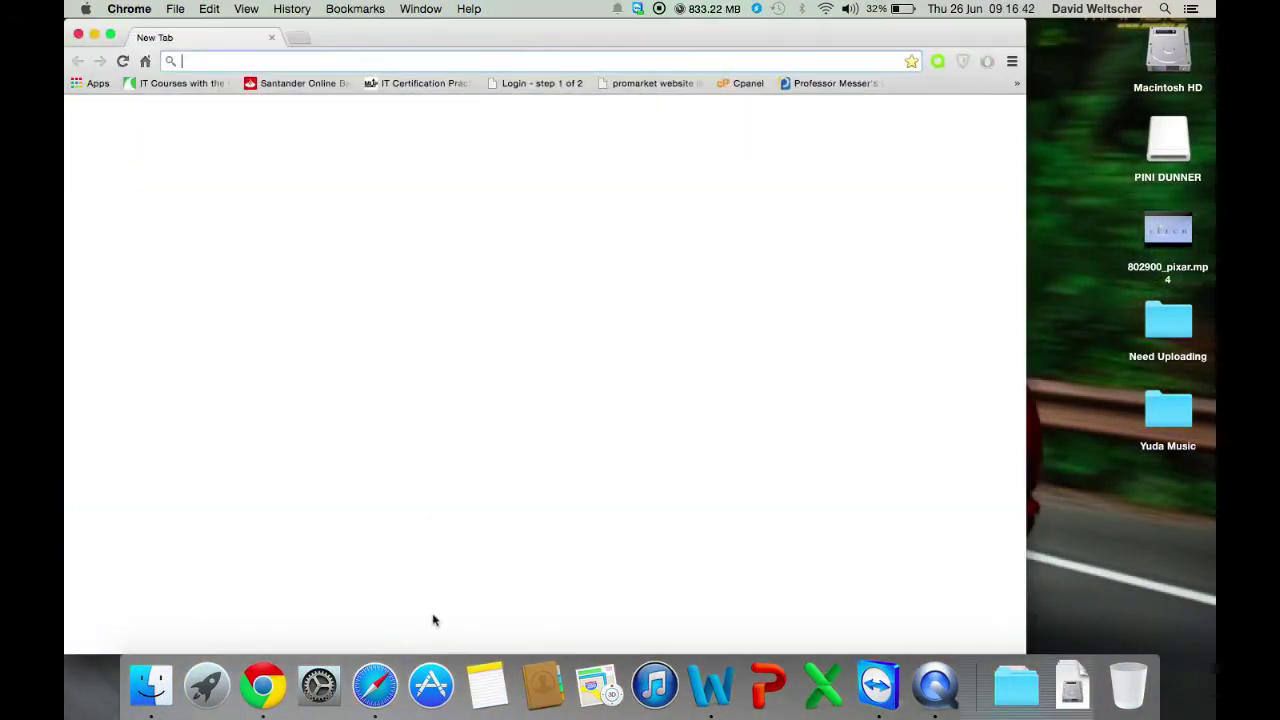
{"action": "left_click", "coordinate": [426, 716]}
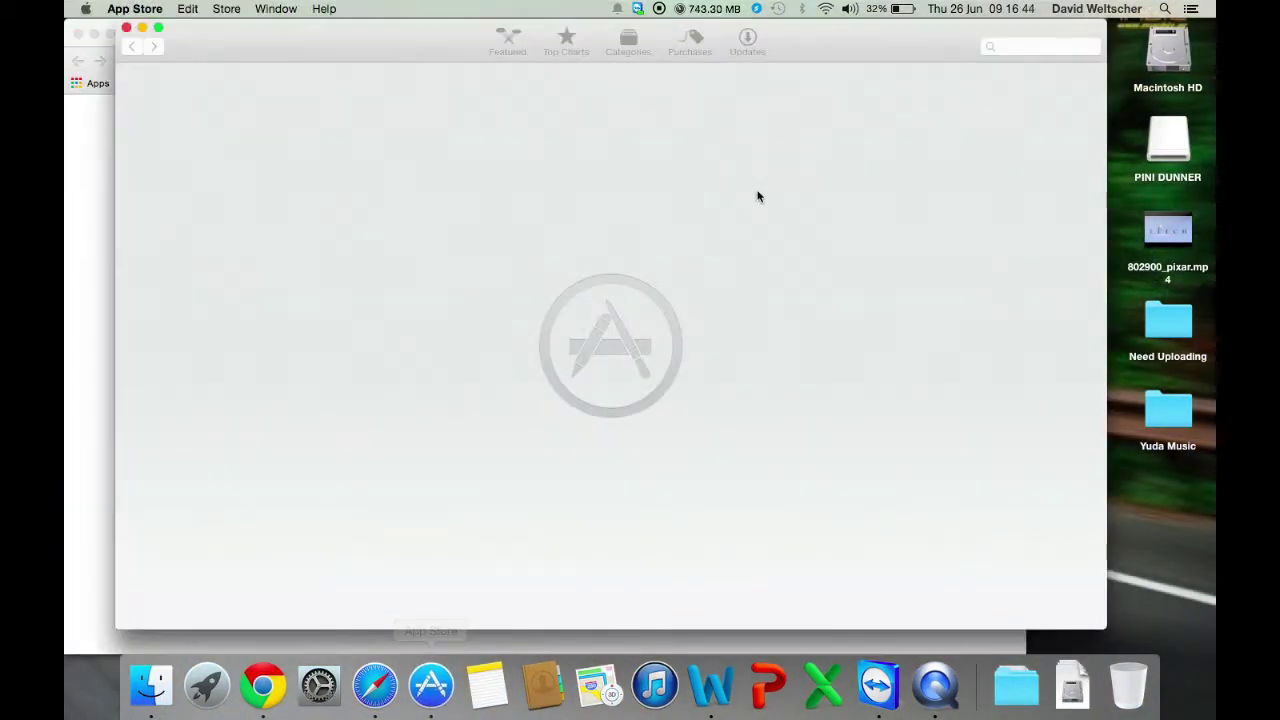
{"action": "left_click", "coordinate": [90, 170]}
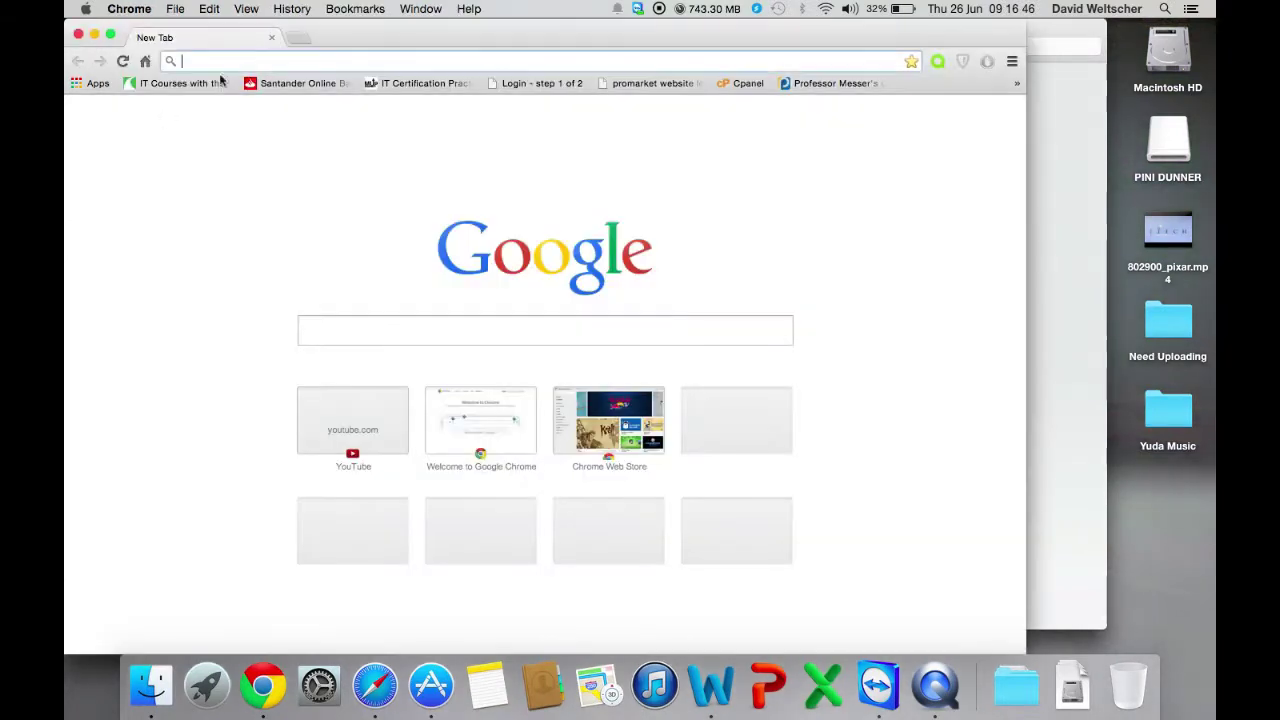
{"action": "left_click", "coordinate": [249, 58]}
{"action": "type", "text": "google.com"}
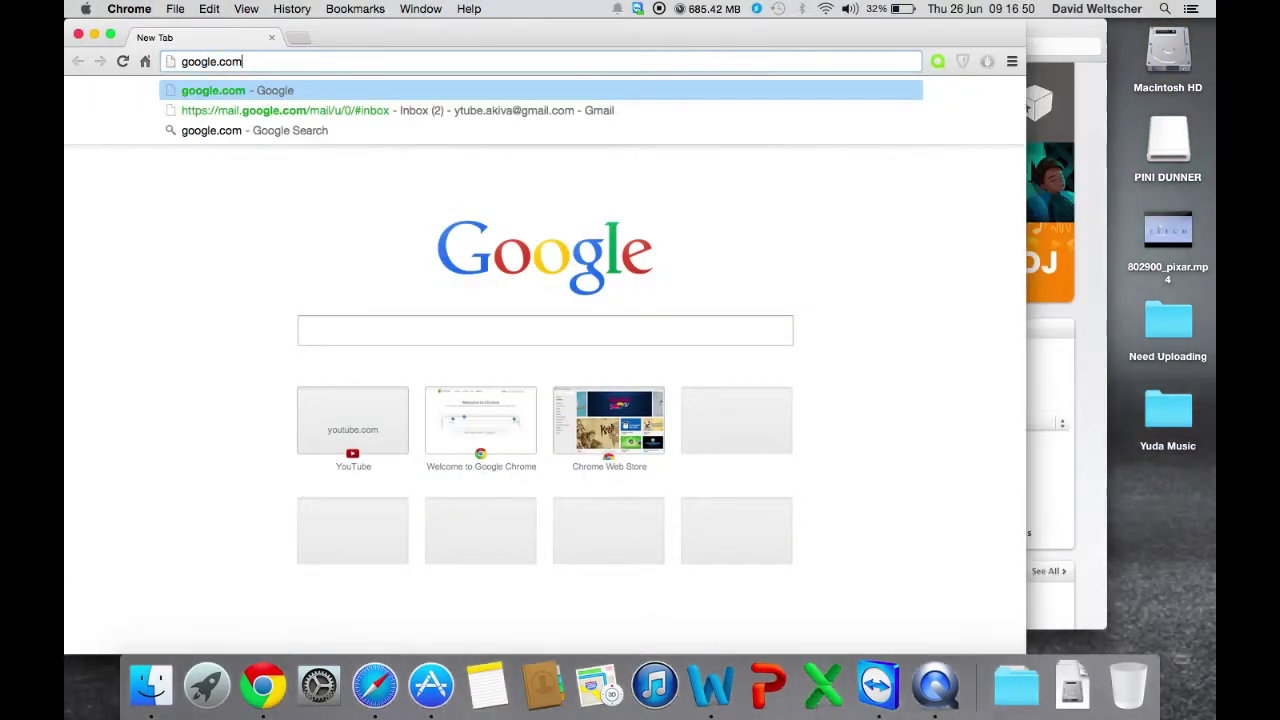
{"action": "type", "text": "/chrome"}
{"action": "key", "text": "Return"}
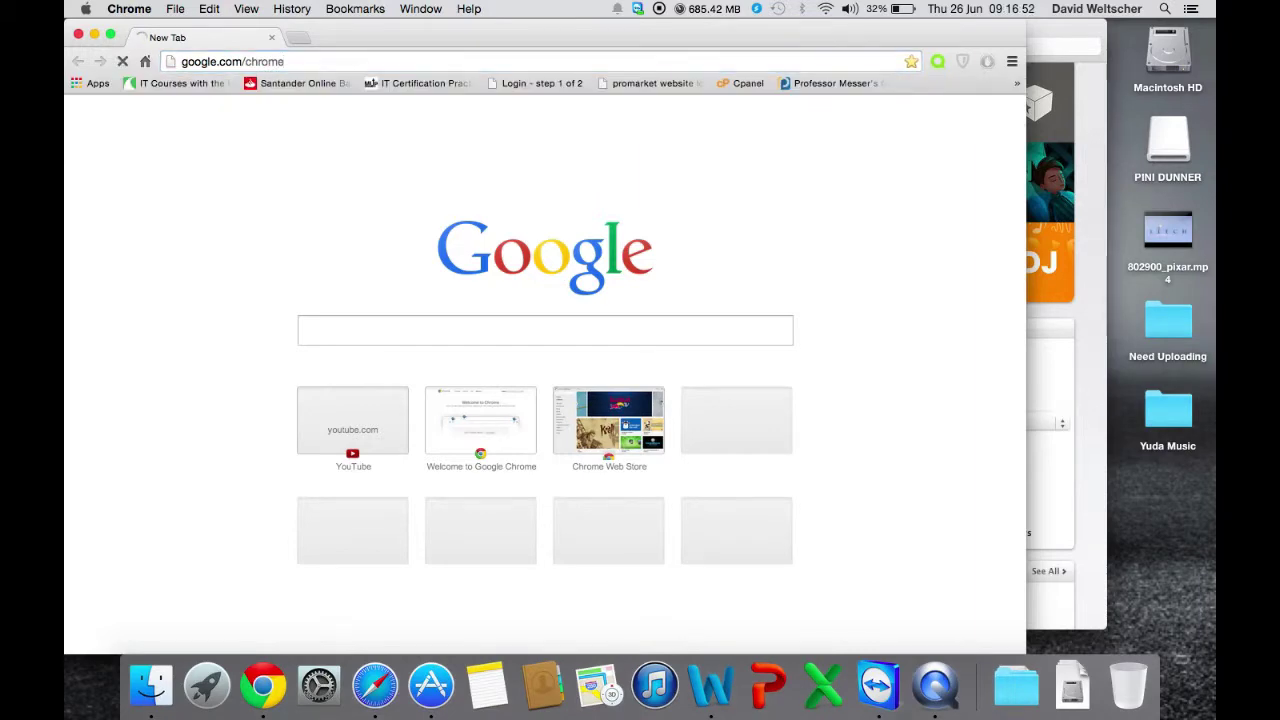
Step: Browse the App Store categories, view Developer Tools, and close the App Store and Chrome windows
{"action": "left_click", "coordinate": [1093, 131]}
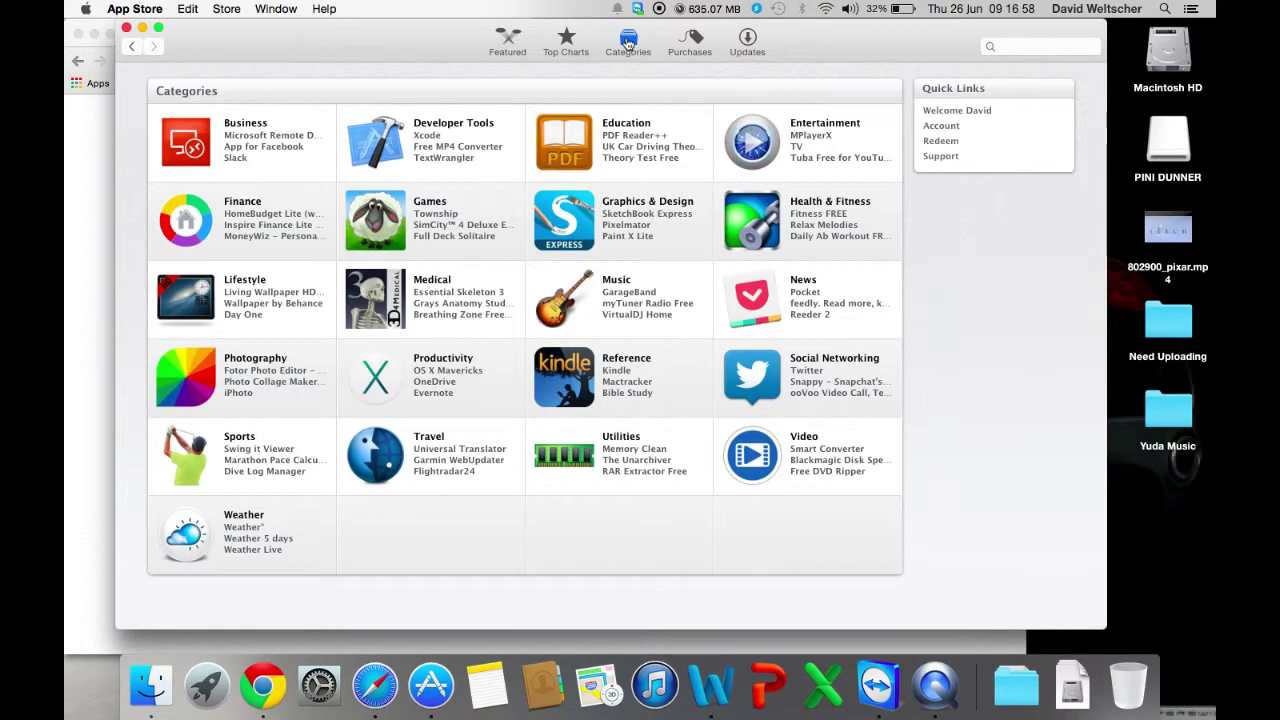
{"action": "left_click", "coordinate": [452, 123]}
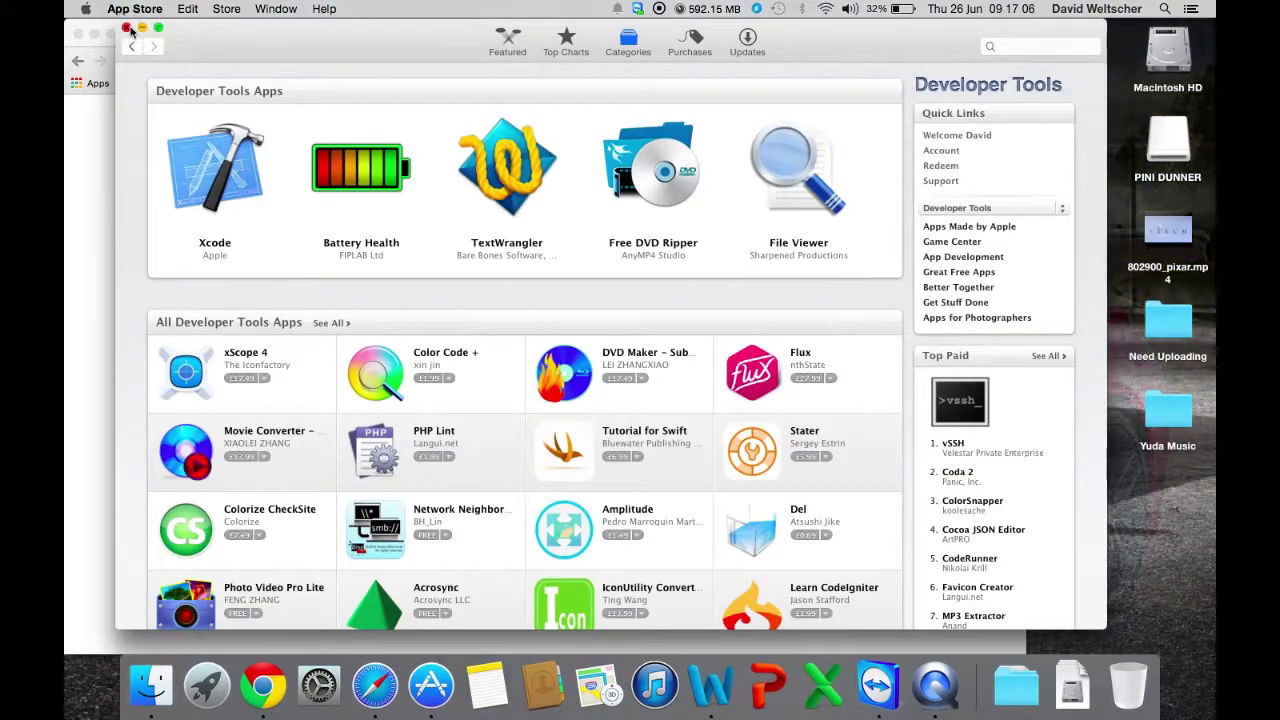
{"action": "left_click", "coordinate": [126, 27]}
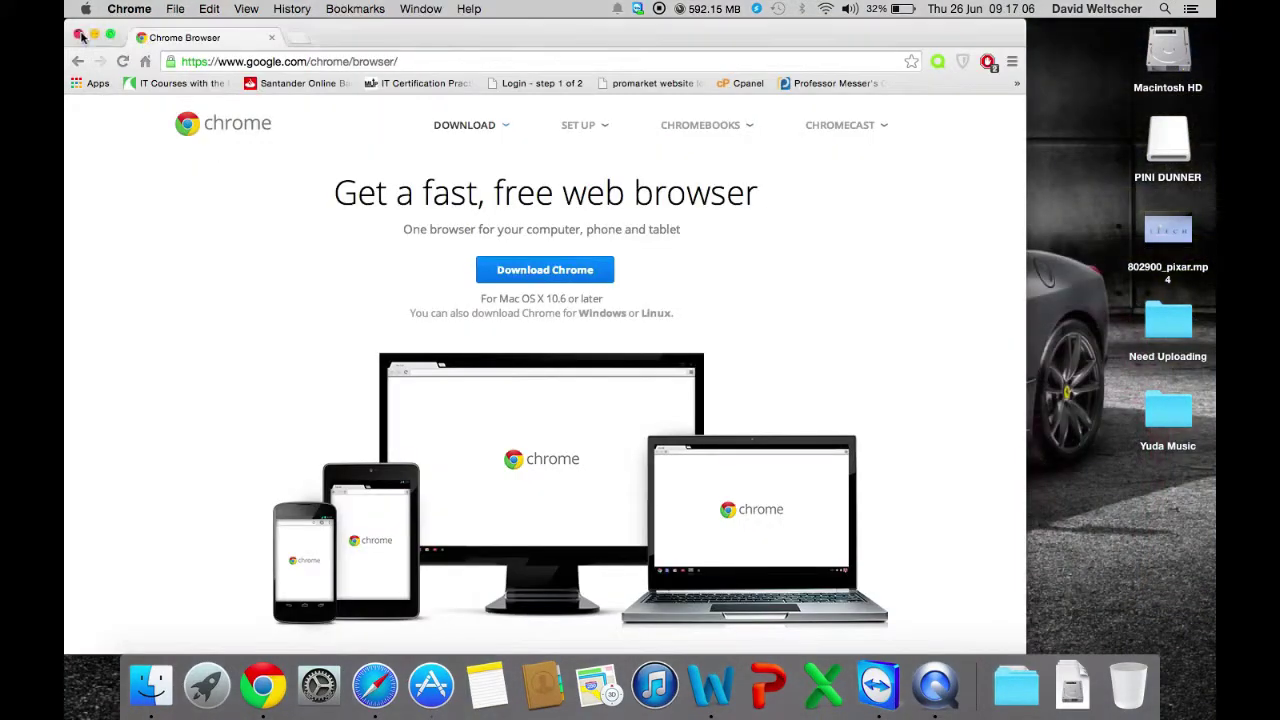
{"action": "left_click", "coordinate": [80, 35]}
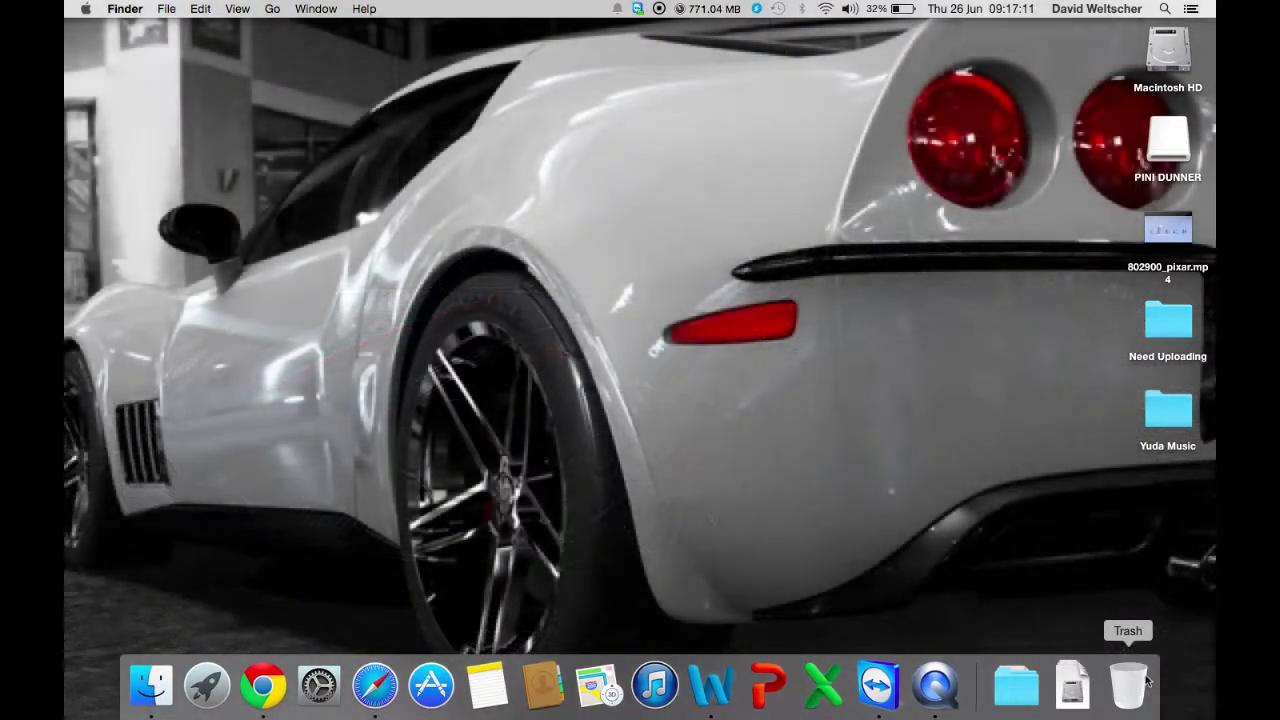
Step: Create a Word document containing "hi", save it to the Desktop as hi in .docx format, and close it
{"action": "left_click", "coordinate": [1128, 684]}
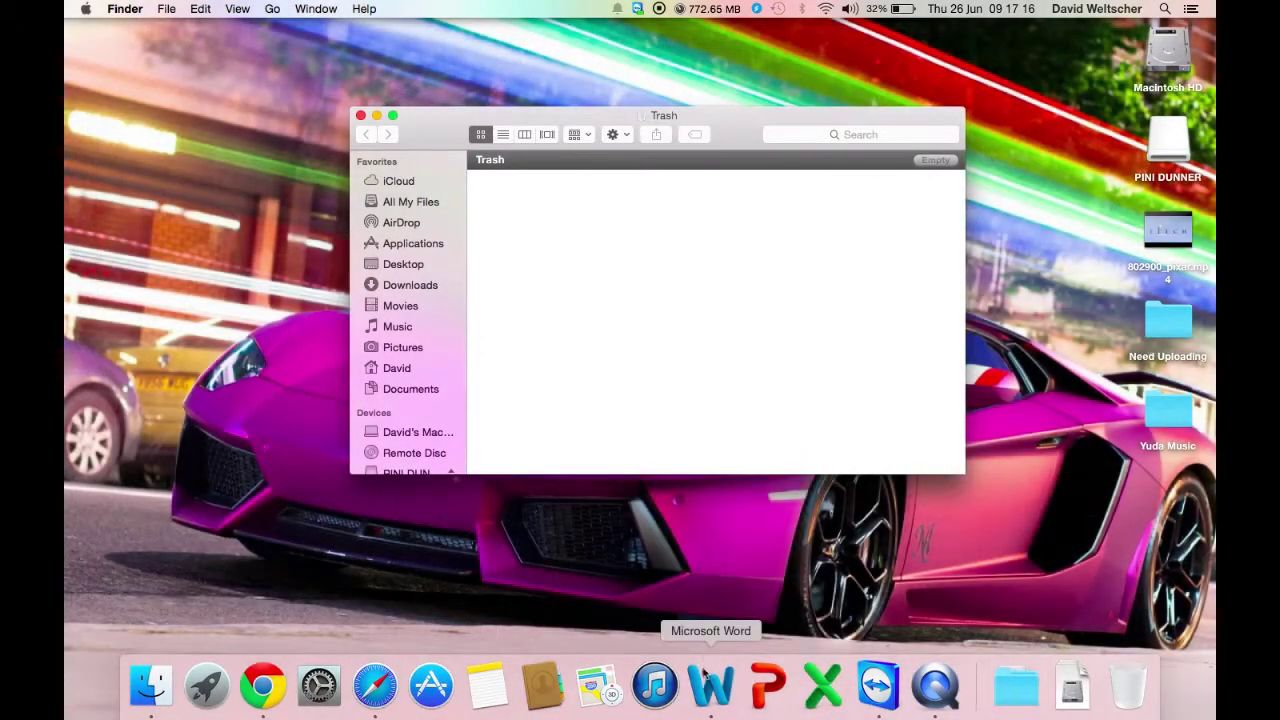
{"action": "left_click", "coordinate": [706, 677]}
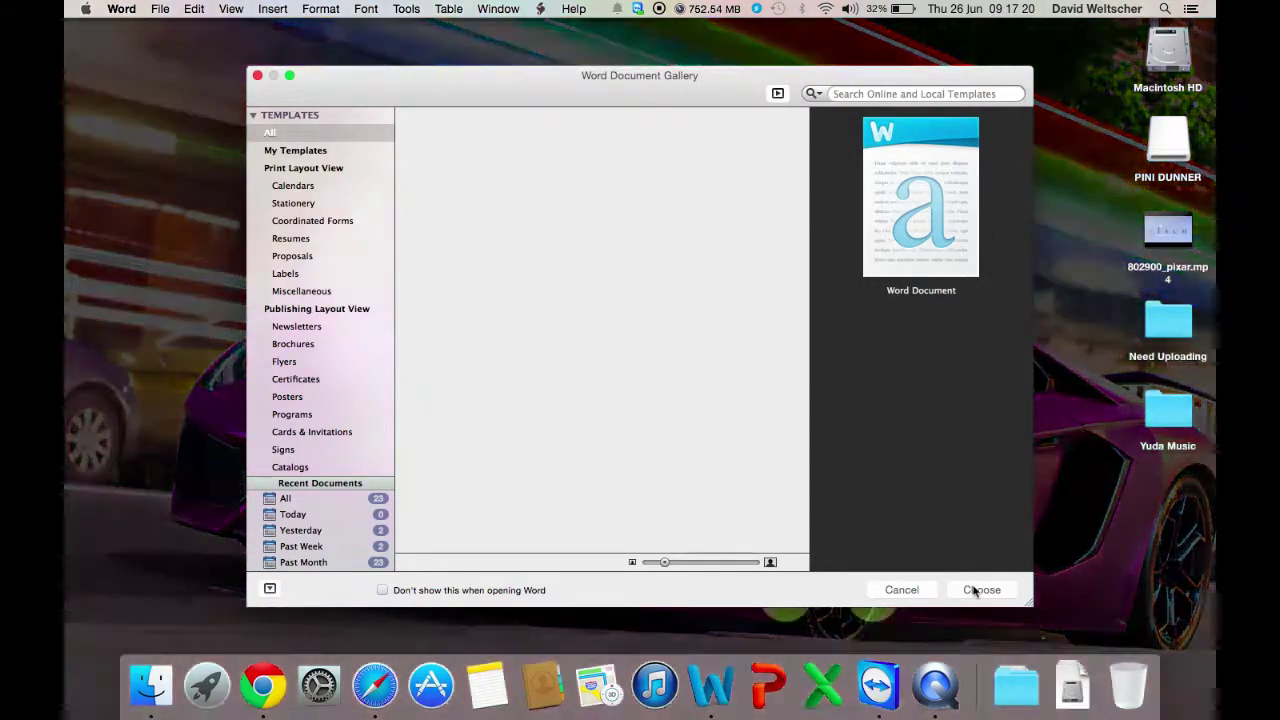
{"action": "left_click", "coordinate": [973, 590]}
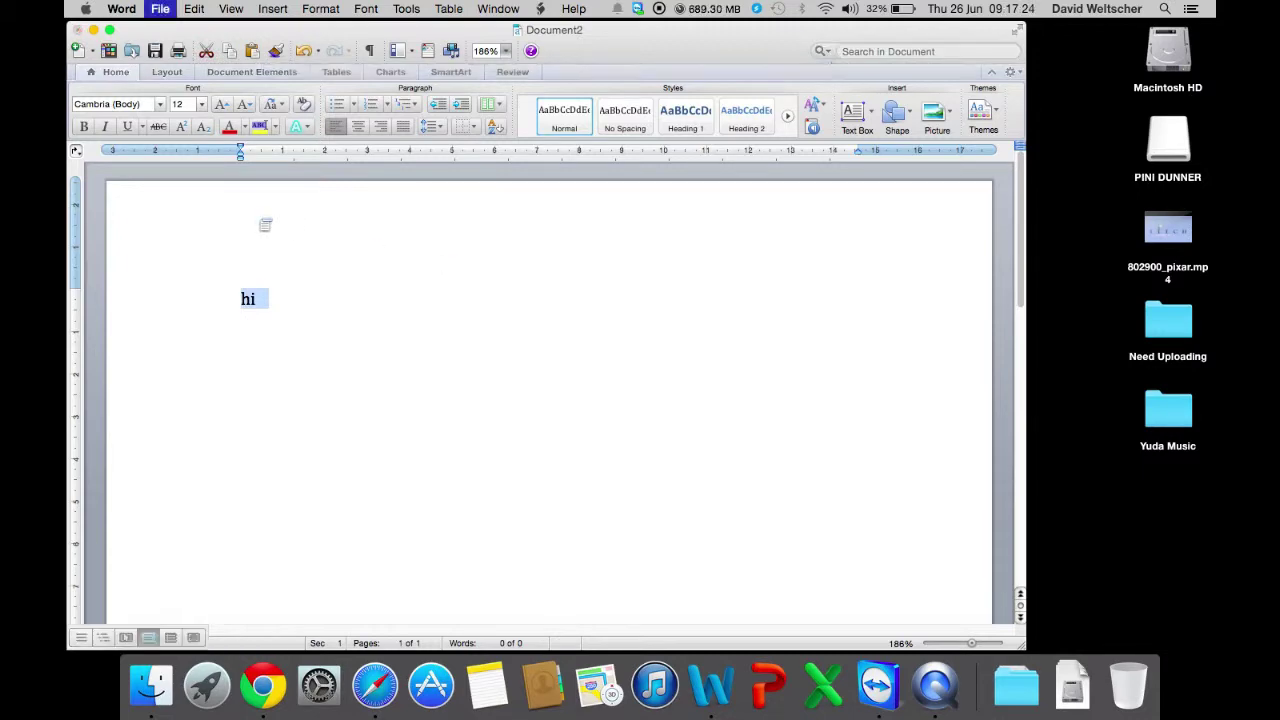
{"action": "left_click", "coordinate": [300, 259]}
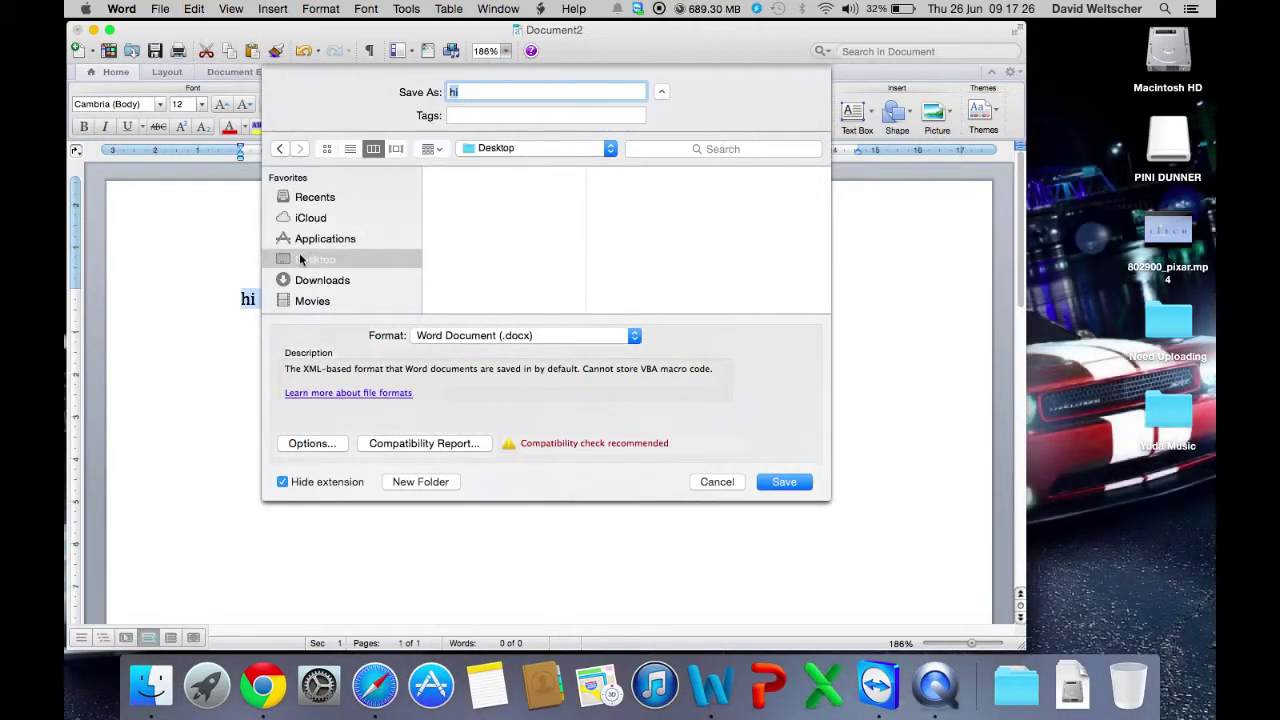
{"action": "left_click", "coordinate": [782, 481]}
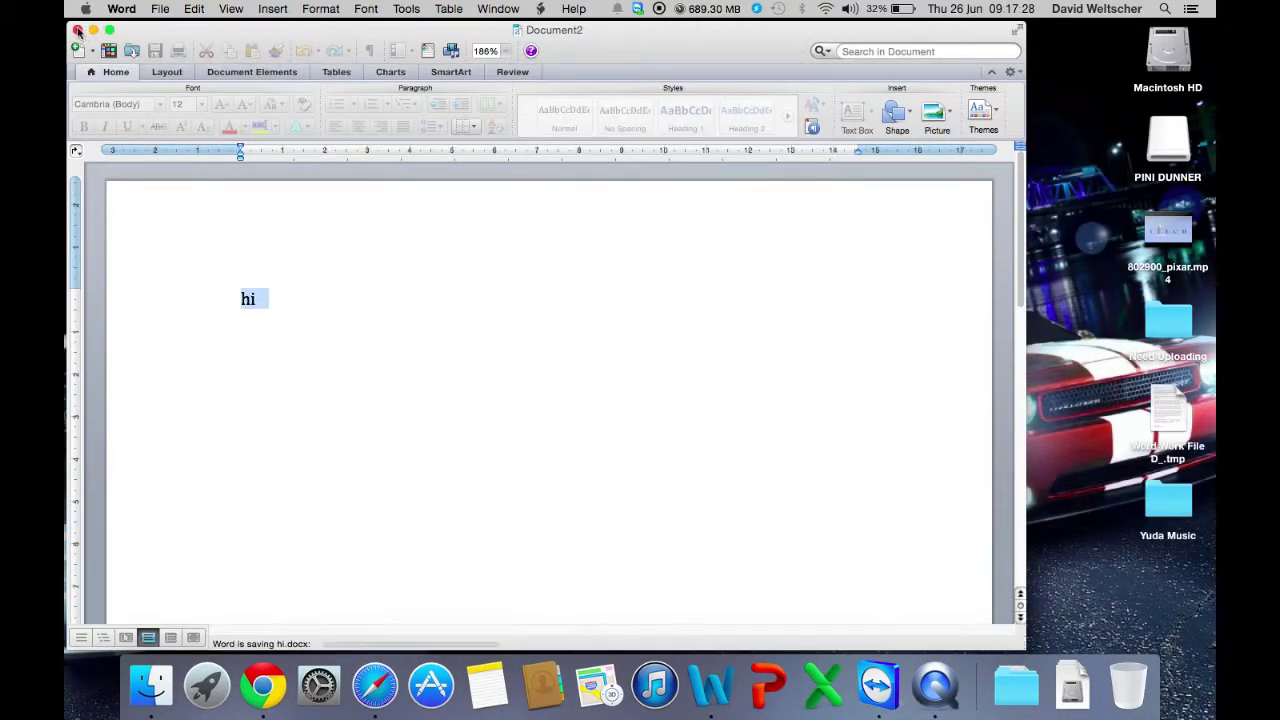
{"action": "left_click", "coordinate": [78, 29]}
Step: Move the hi document from the desktop to the Trash and try to empty the Trash
{"action": "left_click_drag", "start_coordinate": [1165, 322], "coordinate": [1110, 672]}
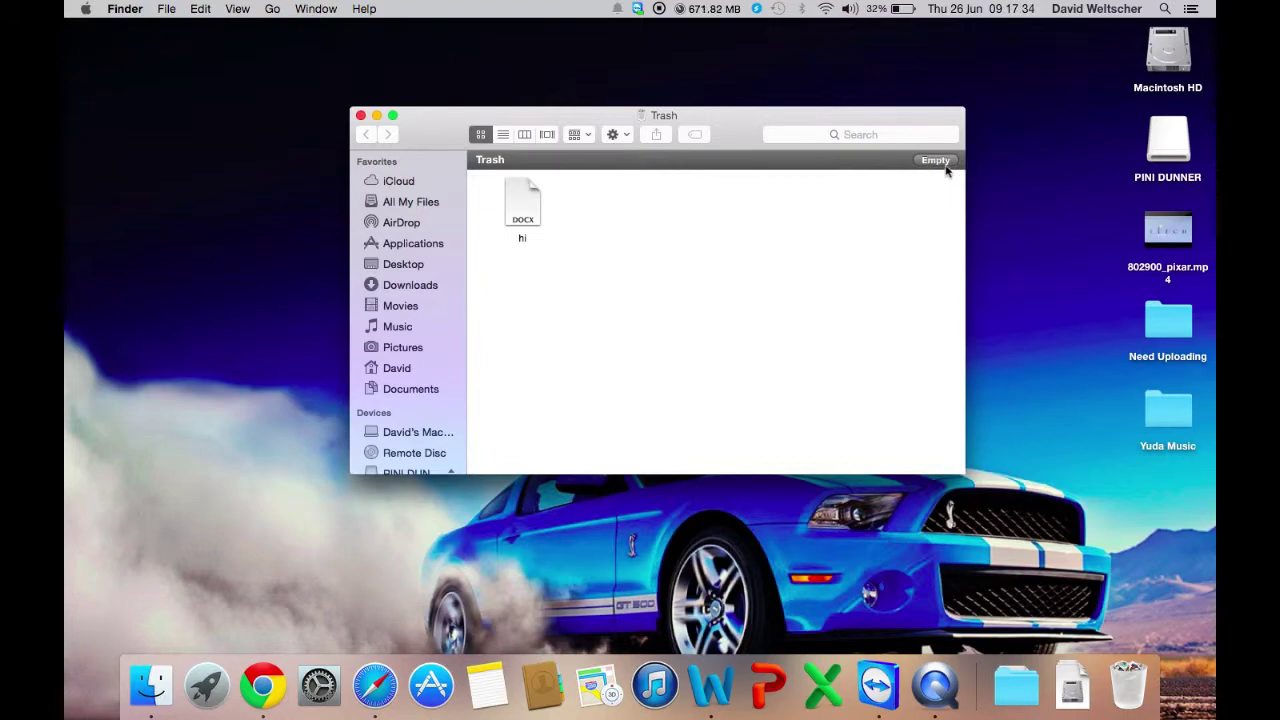
{"action": "left_click", "coordinate": [944, 164]}
{"action": "left_click", "coordinate": [755, 245]}
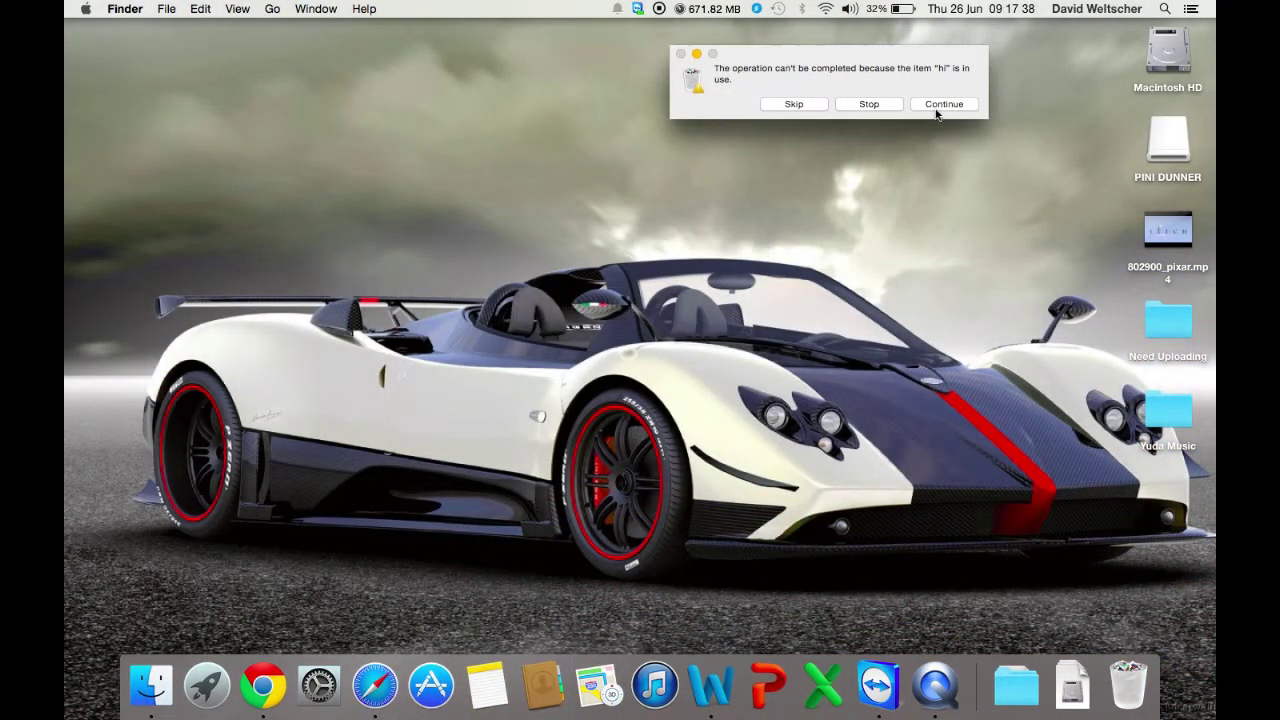
{"action": "left_click", "coordinate": [936, 104]}
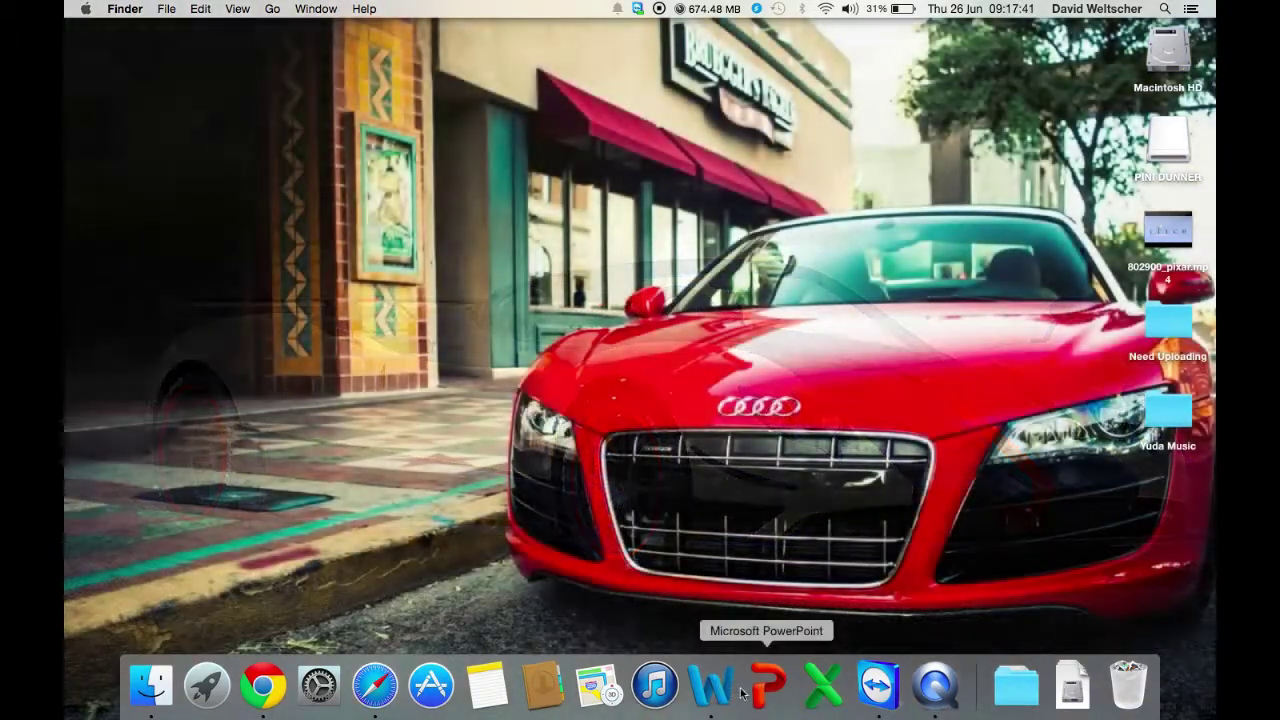
Step: Quit Microsoft Word and try again to empty the Trash
{"action": "right_click", "coordinate": [711, 688]}
{"action": "left_click", "coordinate": [740, 625]}
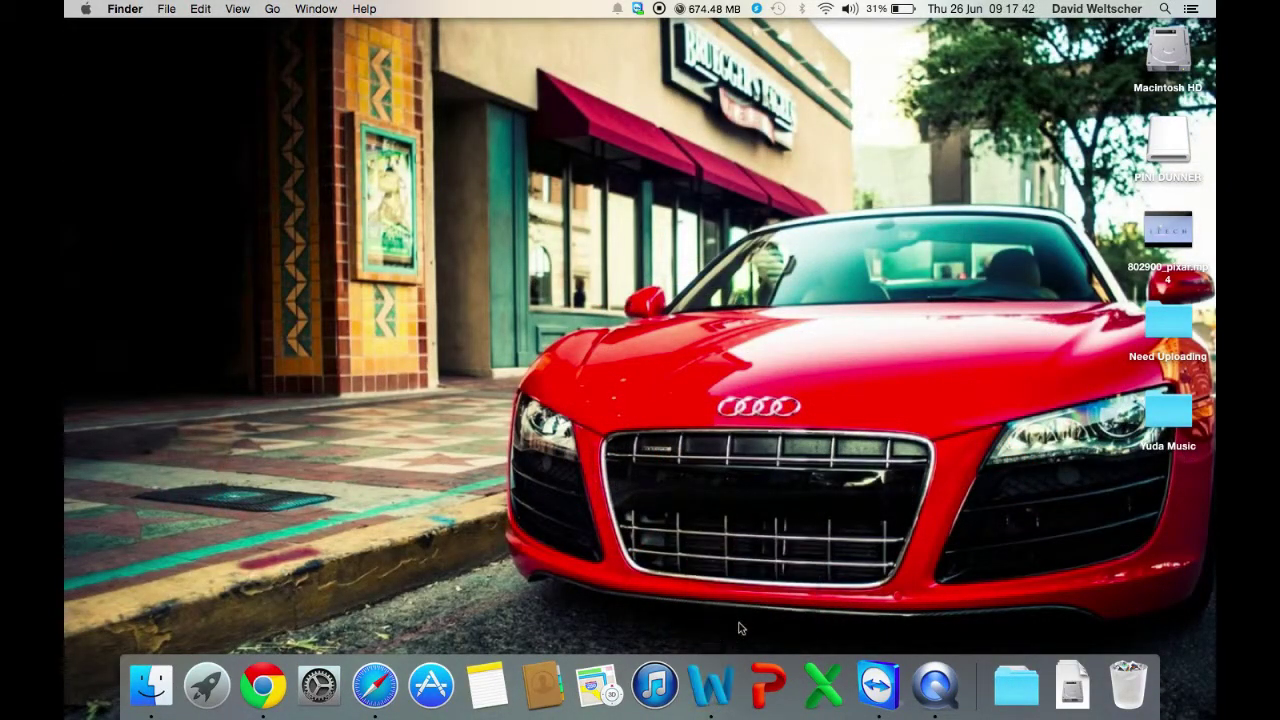
{"action": "right_click", "coordinate": [1128, 688]}
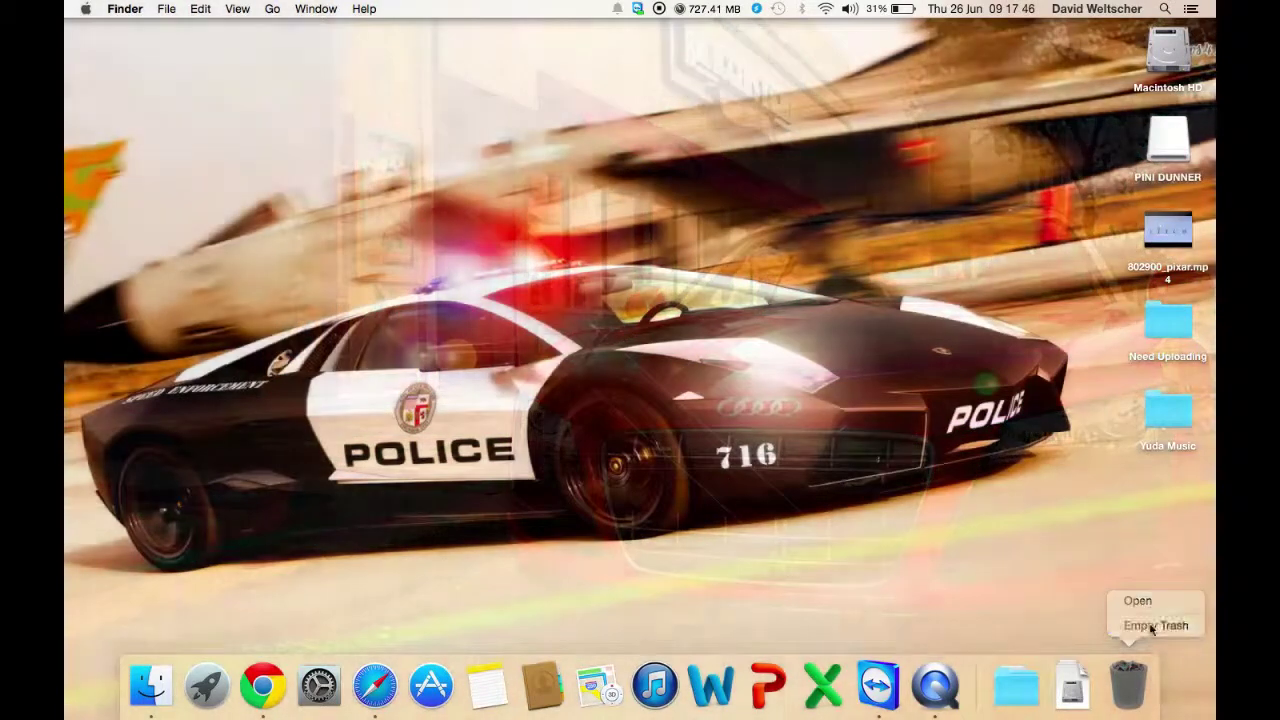
{"action": "left_click", "coordinate": [1155, 626]}
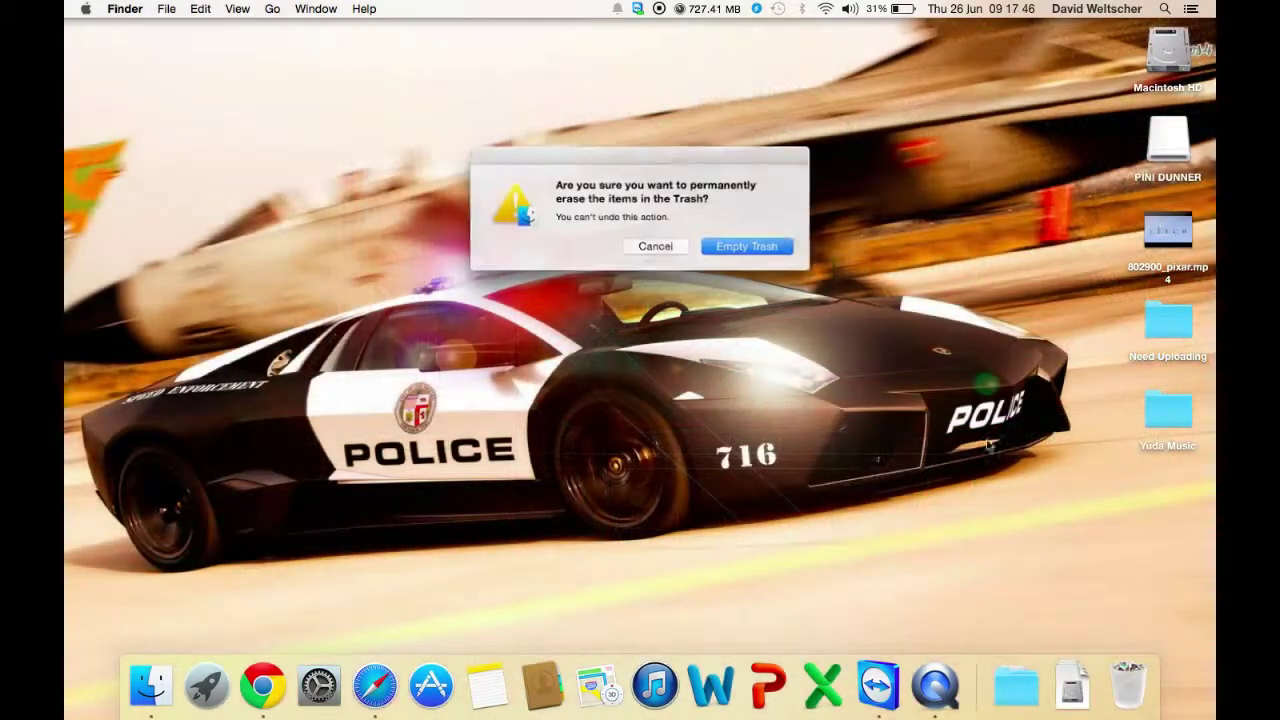
{"action": "left_click", "coordinate": [767, 248]}
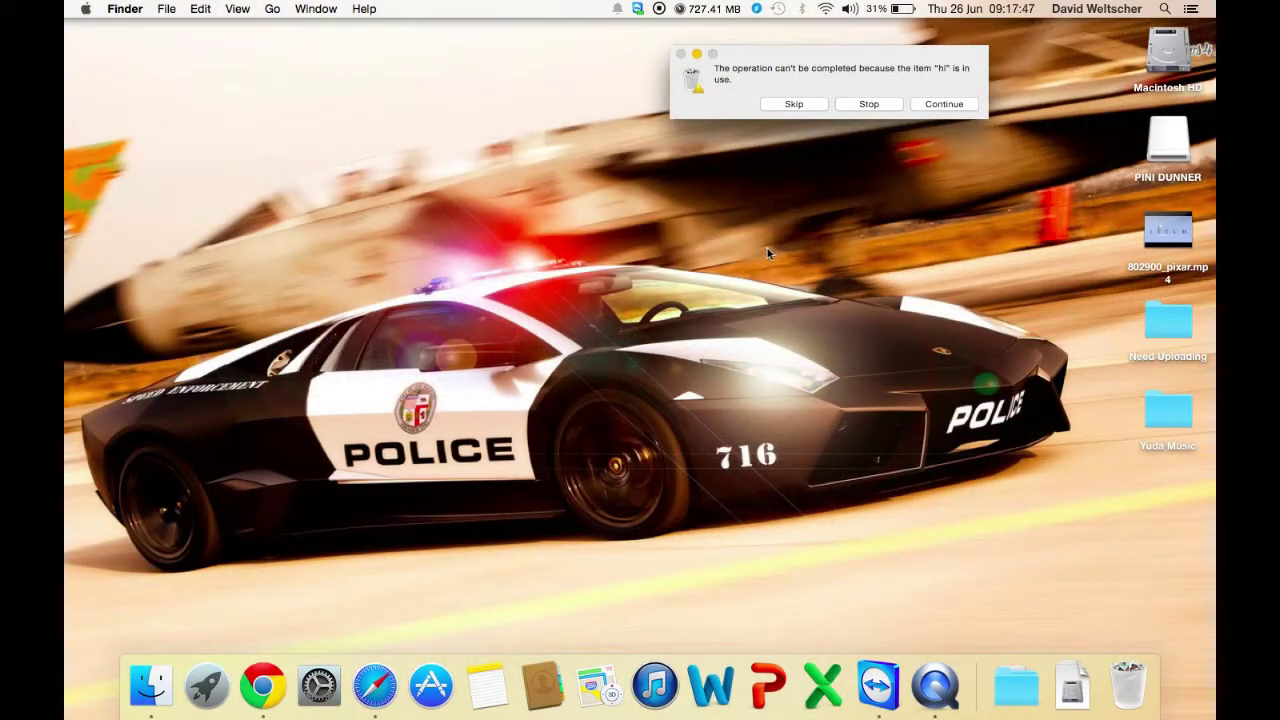
{"action": "left_click", "coordinate": [945, 103]}
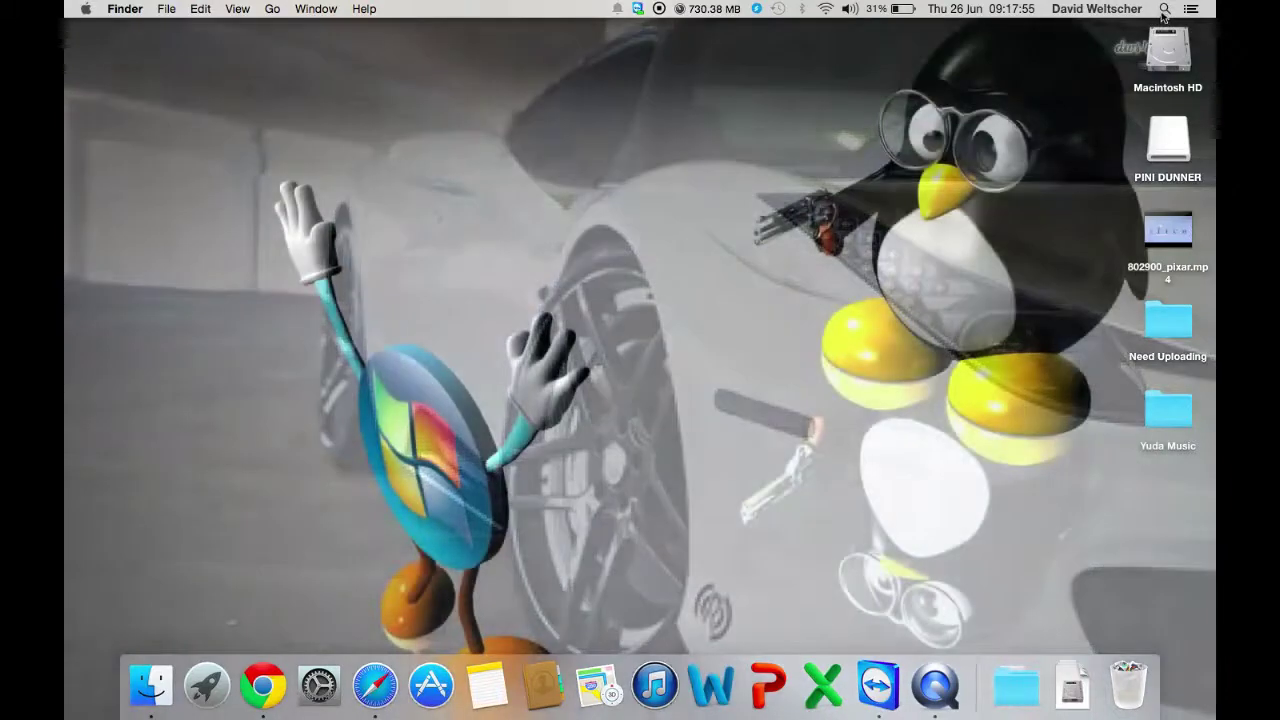
Step: Find Disk Utility through Spotlight, review the Macintosh HD disk and its volume details, and close Disk Utility
{"action": "left_click", "coordinate": [1164, 10]}
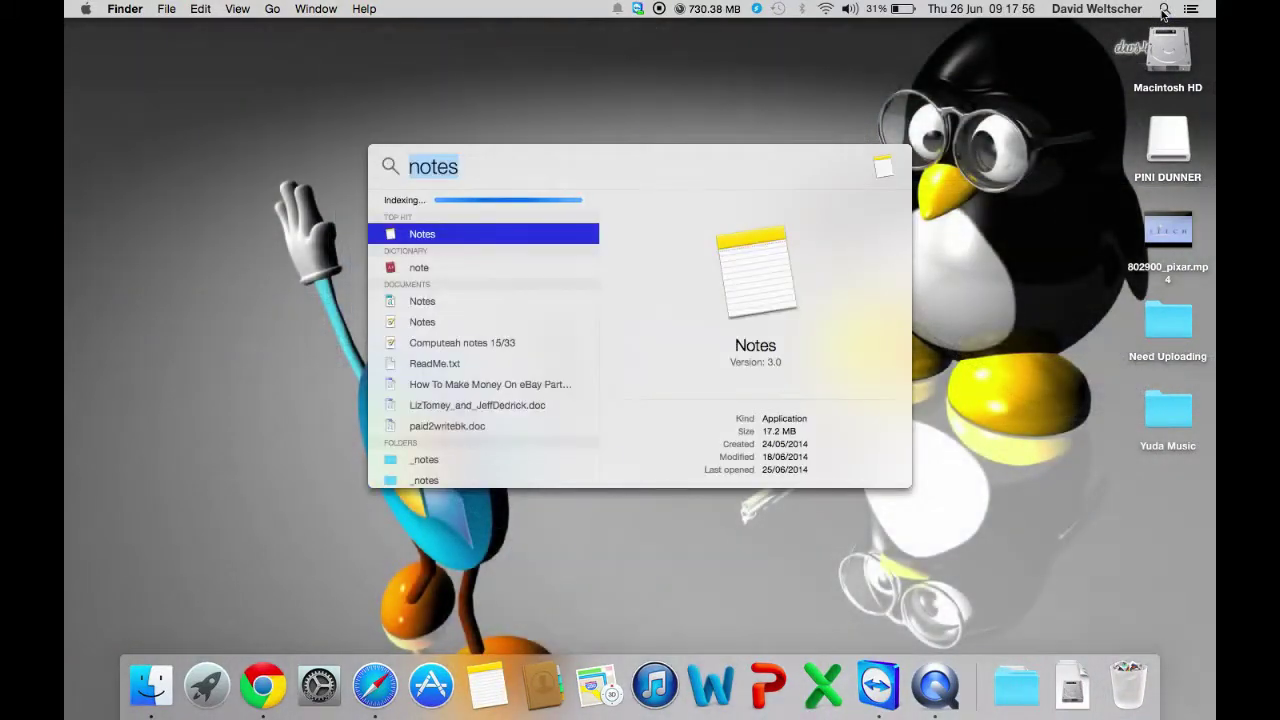
{"action": "type", "text": "disk ut"}
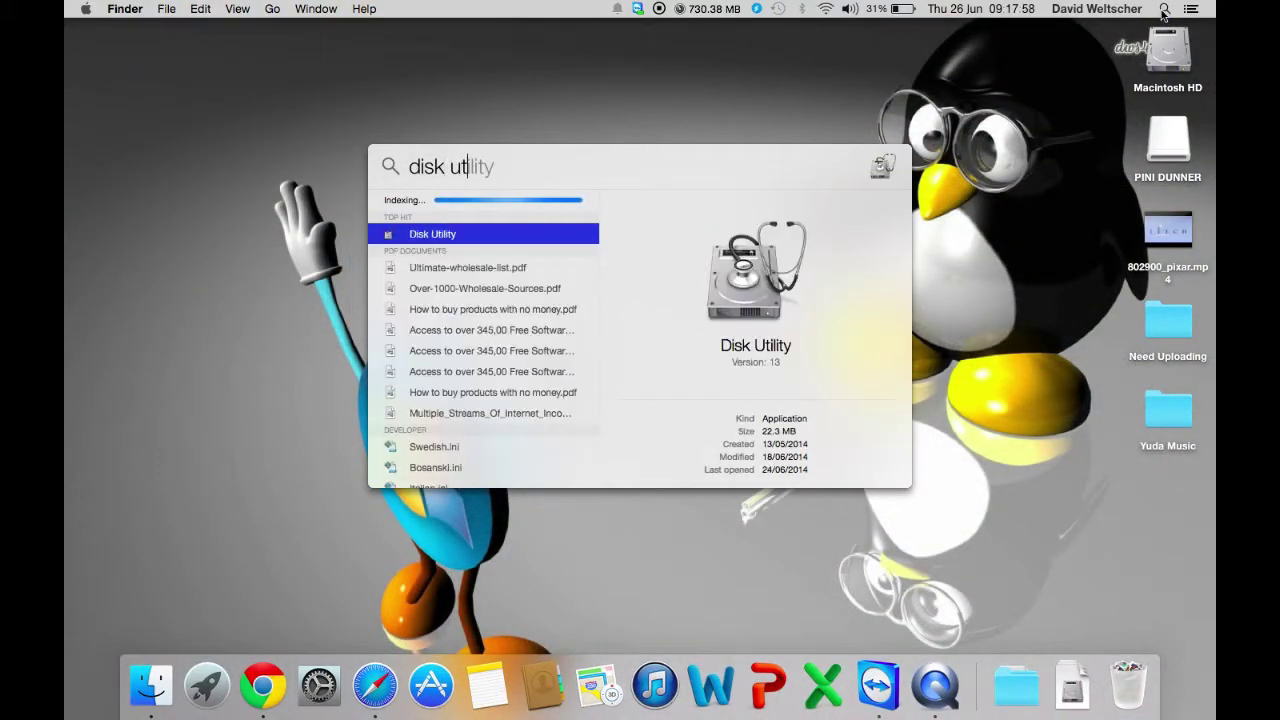
{"action": "key", "text": "Return"}
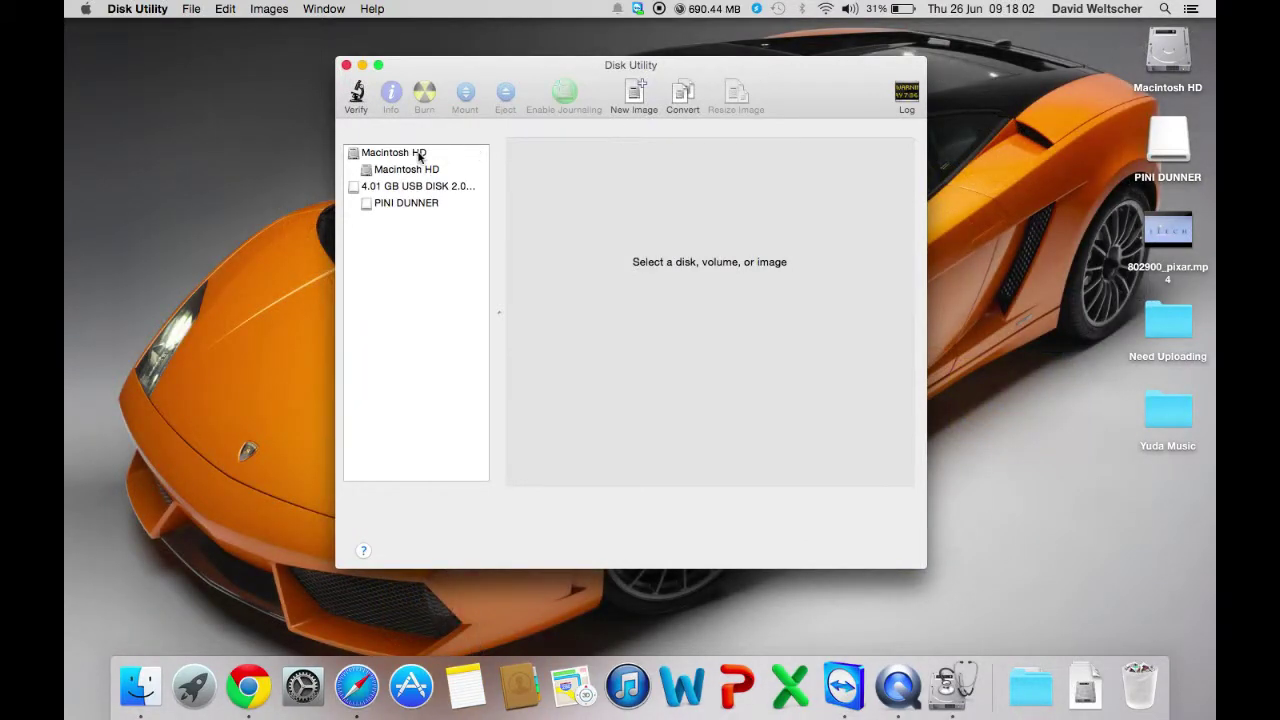
{"action": "left_click", "coordinate": [420, 157]}
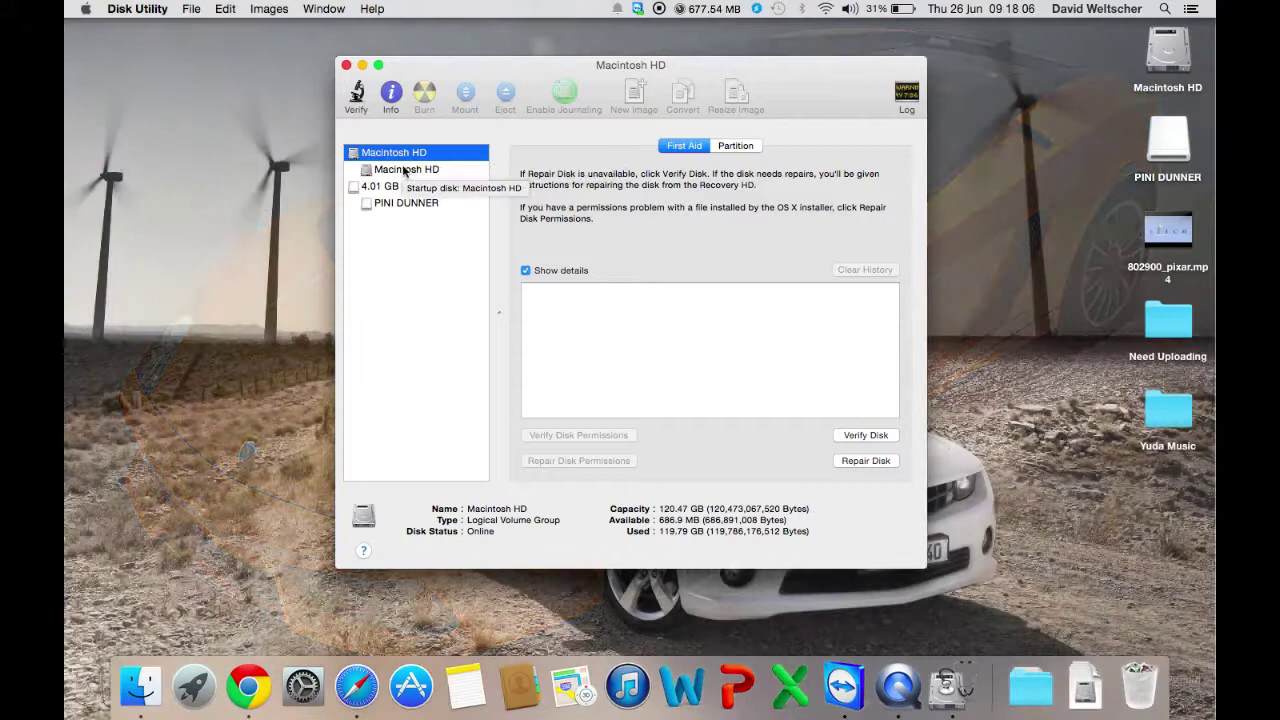
{"action": "left_click", "coordinate": [404, 170]}
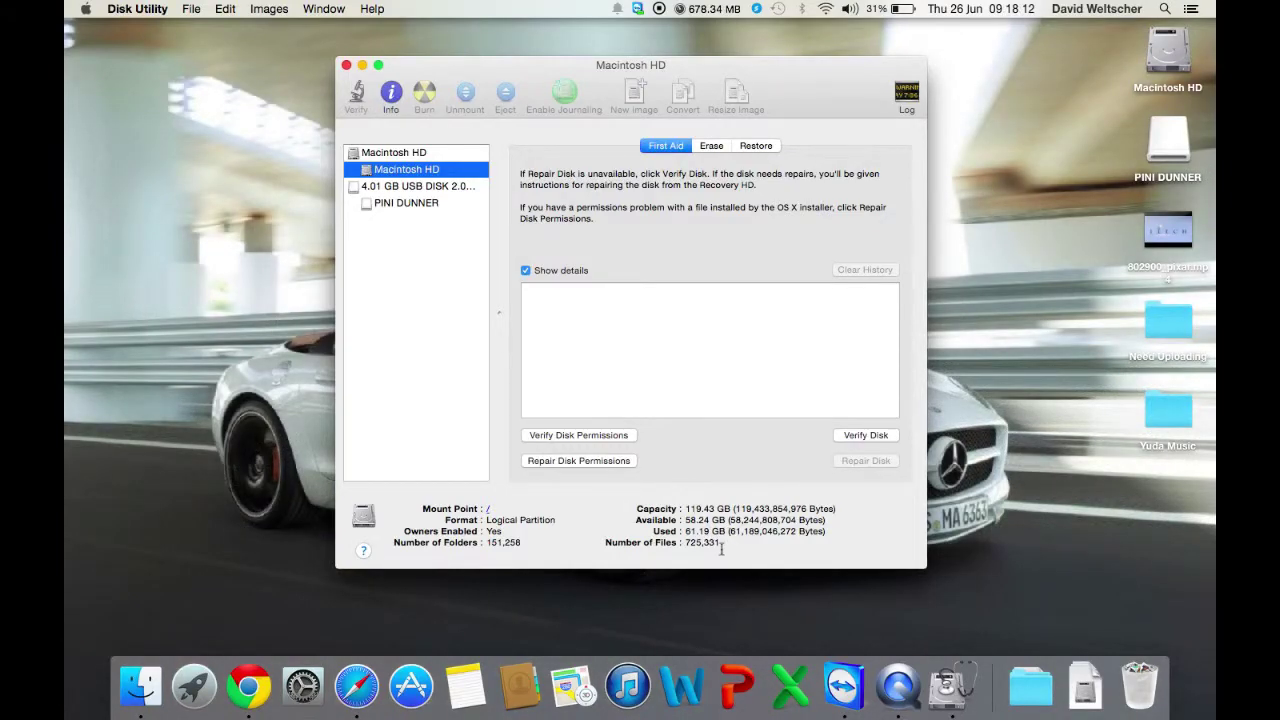
{"action": "left_click", "coordinate": [345, 65]}
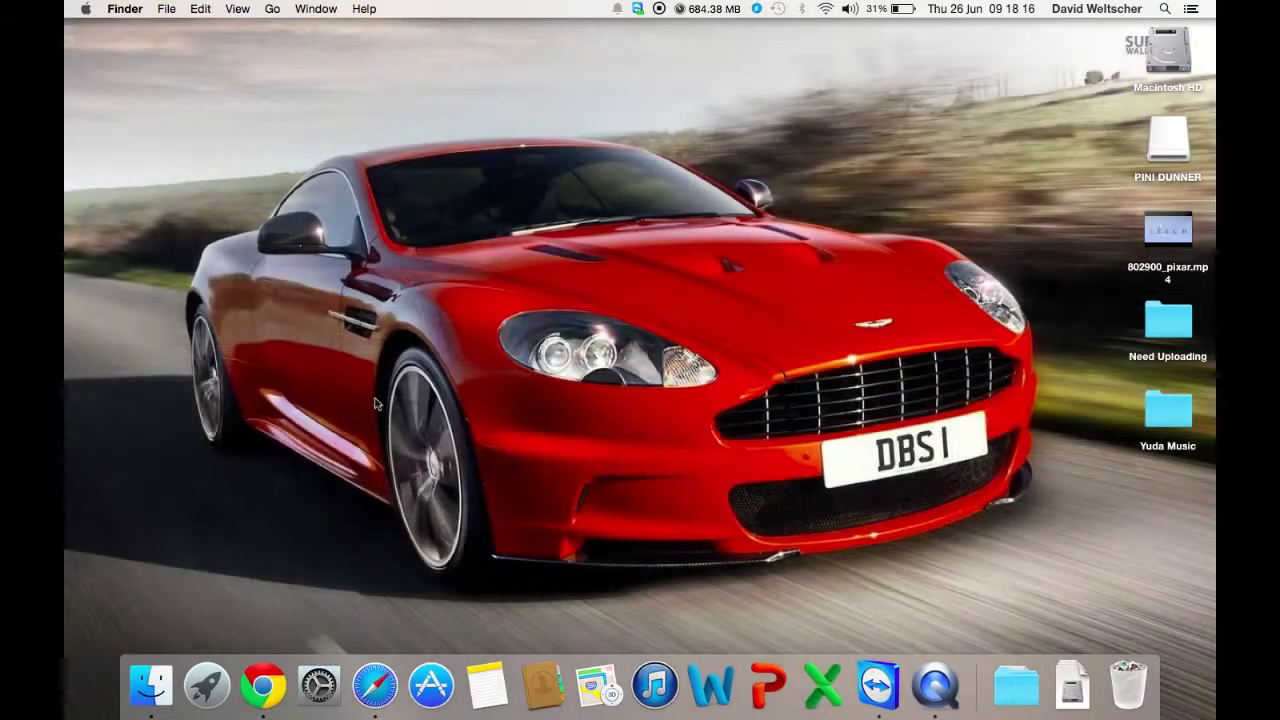
Step: Open the Dock settings in System Preferences and make the Dock slightly smaller
{"action": "left_click", "coordinate": [319, 685]}
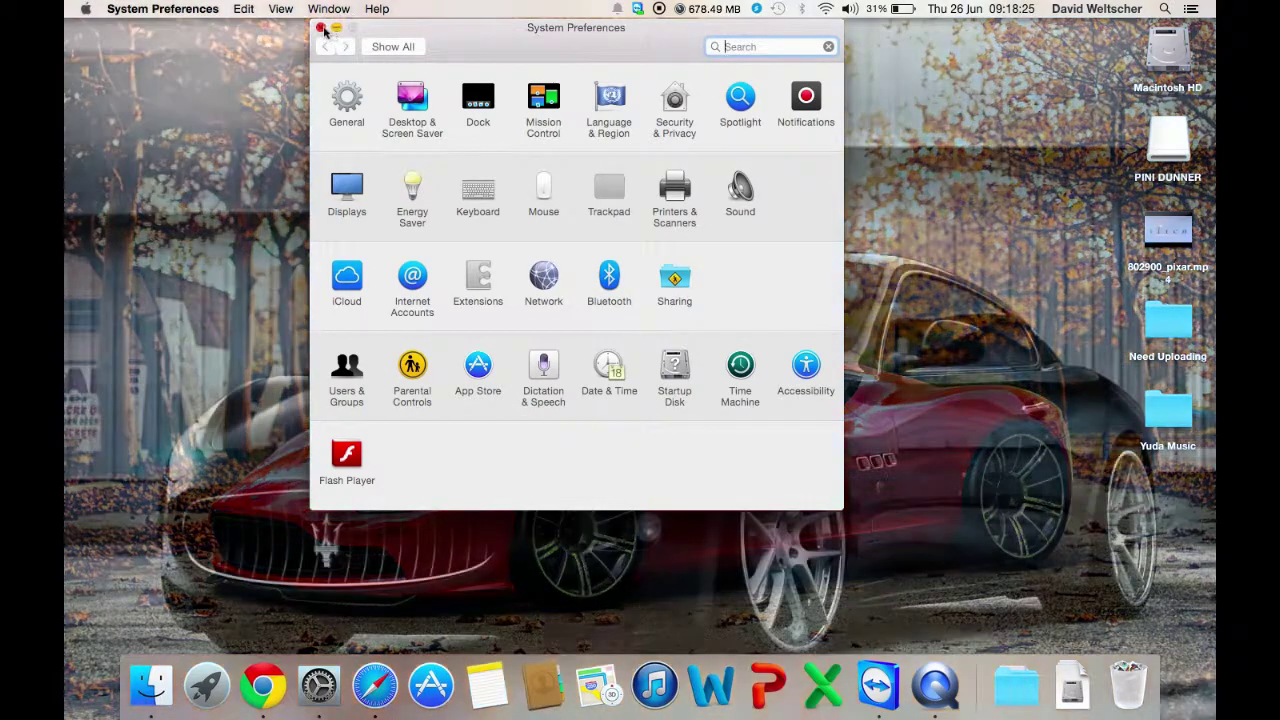
{"action": "key", "text": "super+q"}
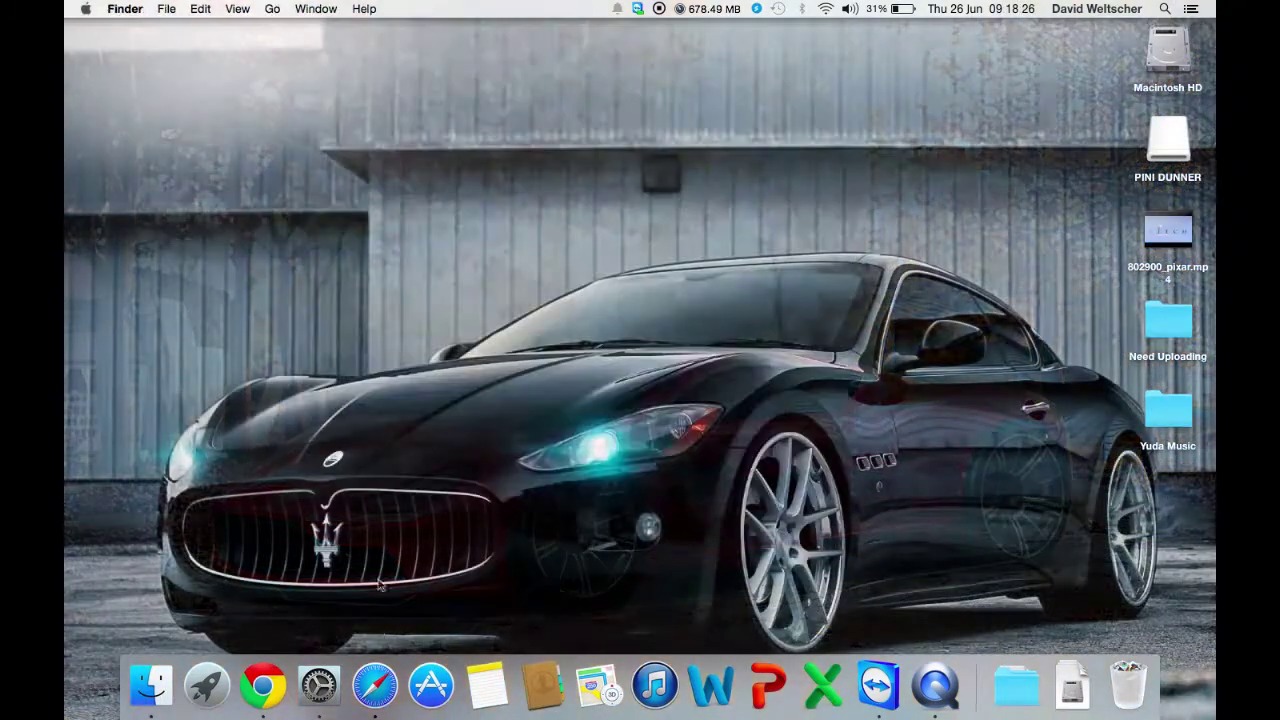
{"action": "left_click", "coordinate": [316, 704]}
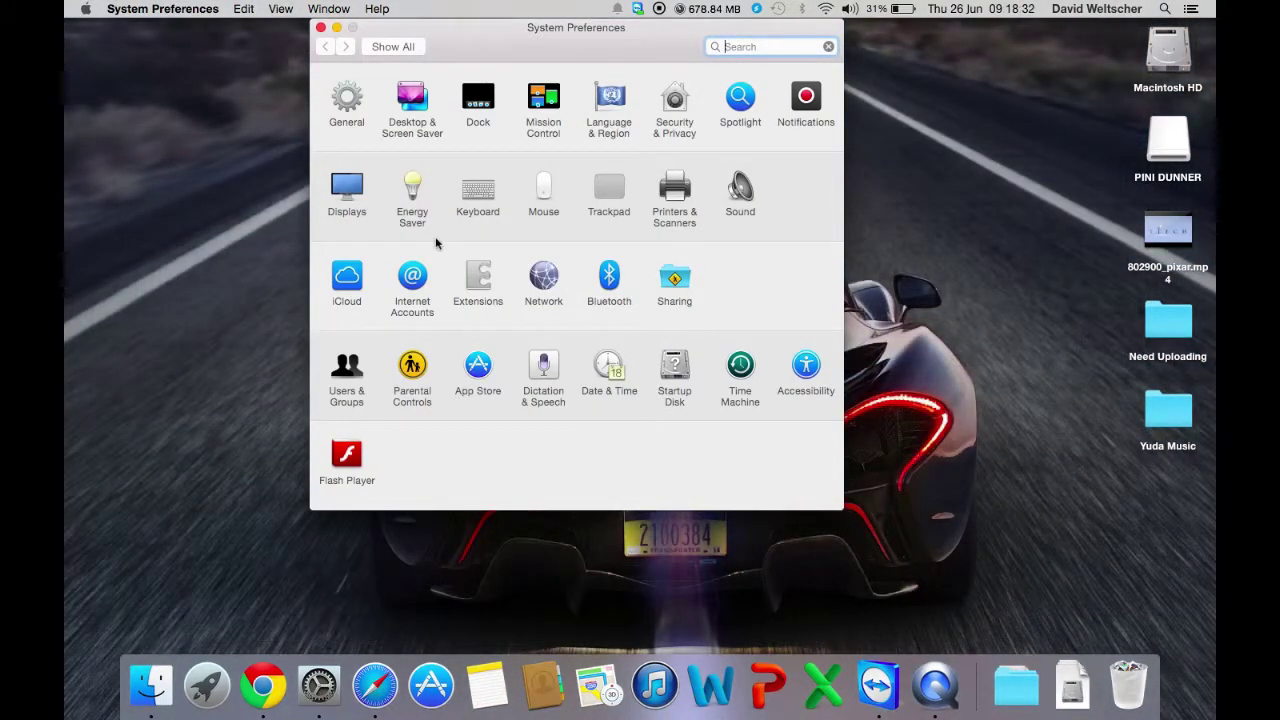
{"action": "left_click", "coordinate": [477, 100]}
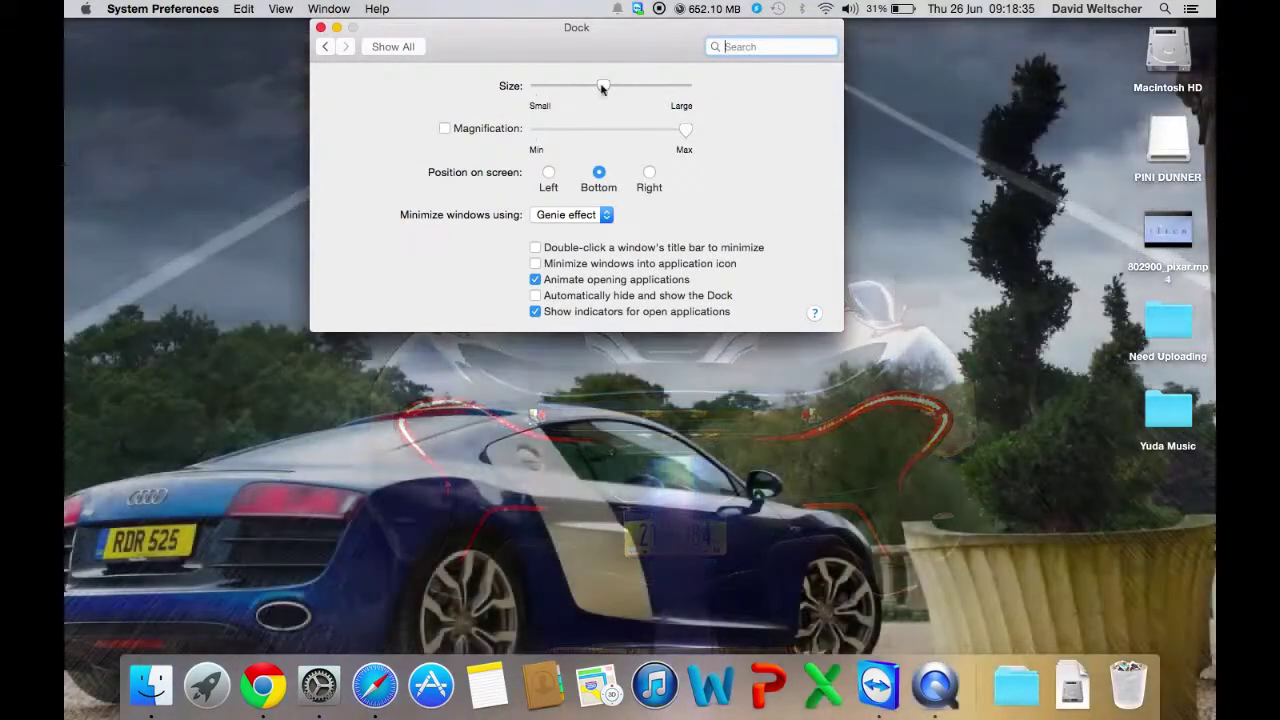
{"action": "mouse_move", "coordinate": [602, 88]}
{"action": "left_mouse_down"}
{"action": "mouse_move", "coordinate": [714, 89]}
{"action": "mouse_move", "coordinate": [451, 80]}
{"action": "mouse_move", "coordinate": [600, 87]}
{"action": "left_mouse_up"}
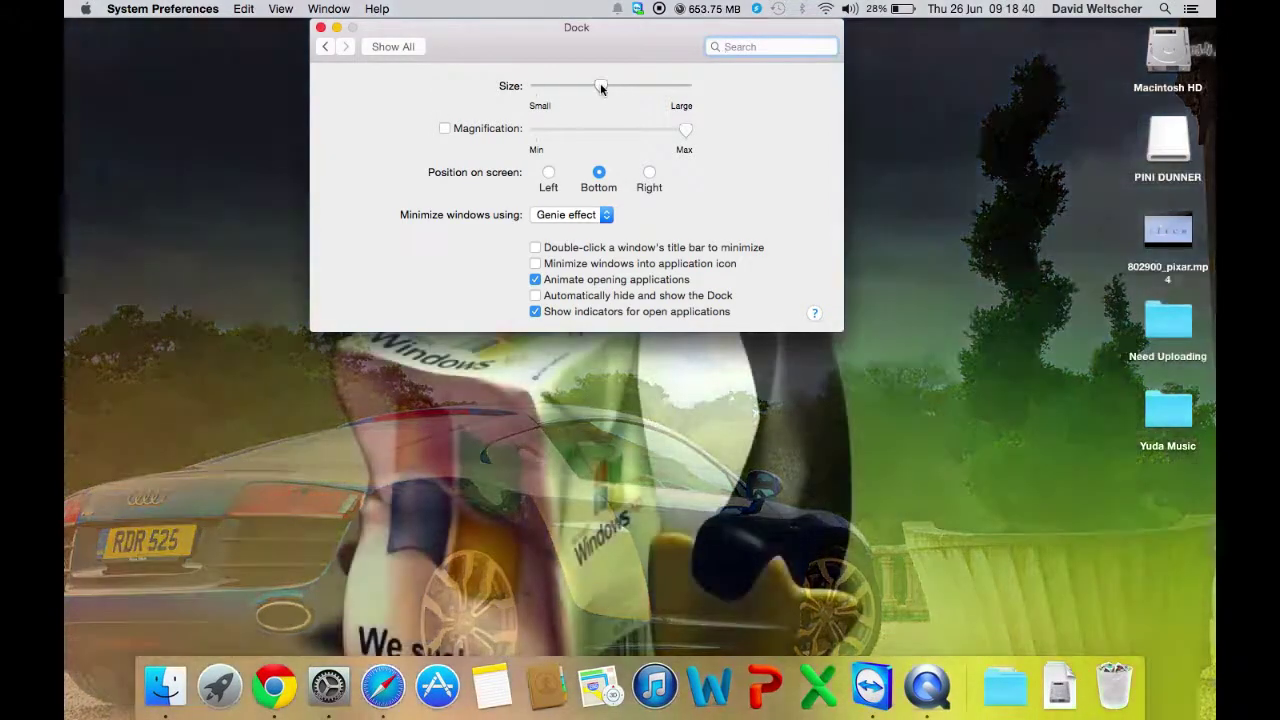
Step: Toggle Dock magnification on and back off, and set the Dock's position on screen to Right
{"action": "left_click", "coordinate": [492, 131]}
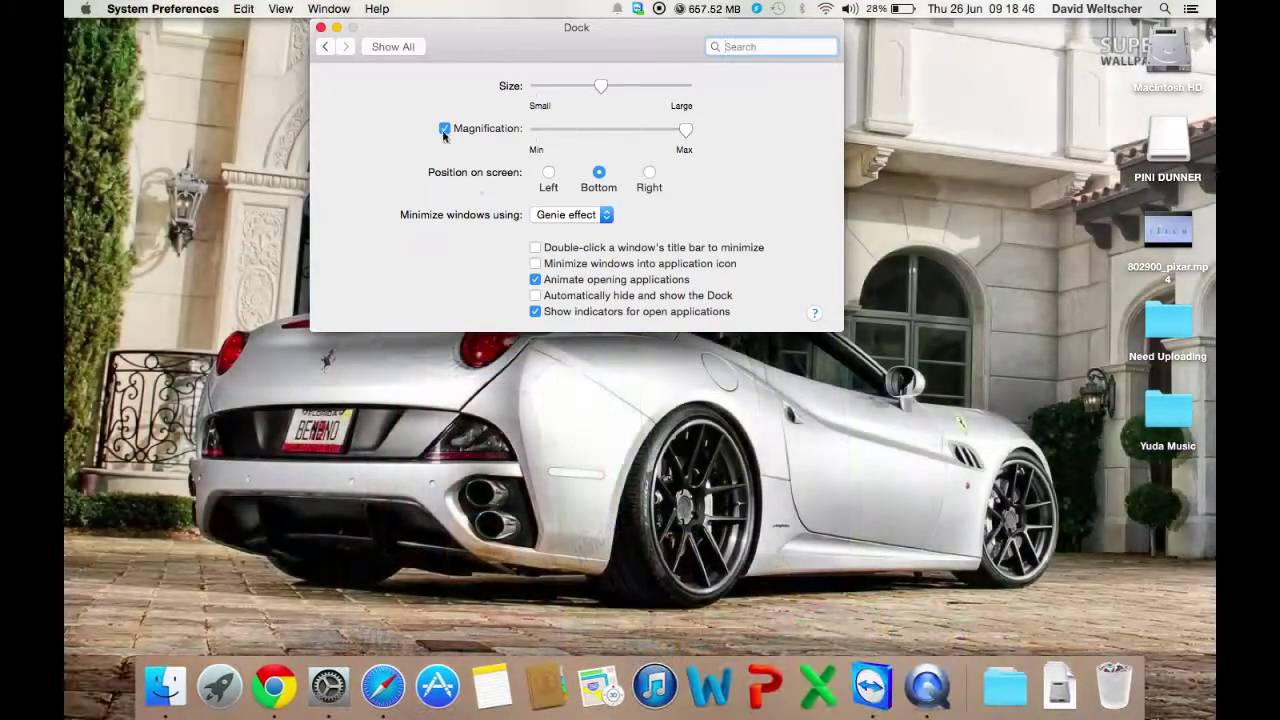
{"action": "left_click", "coordinate": [650, 173]}
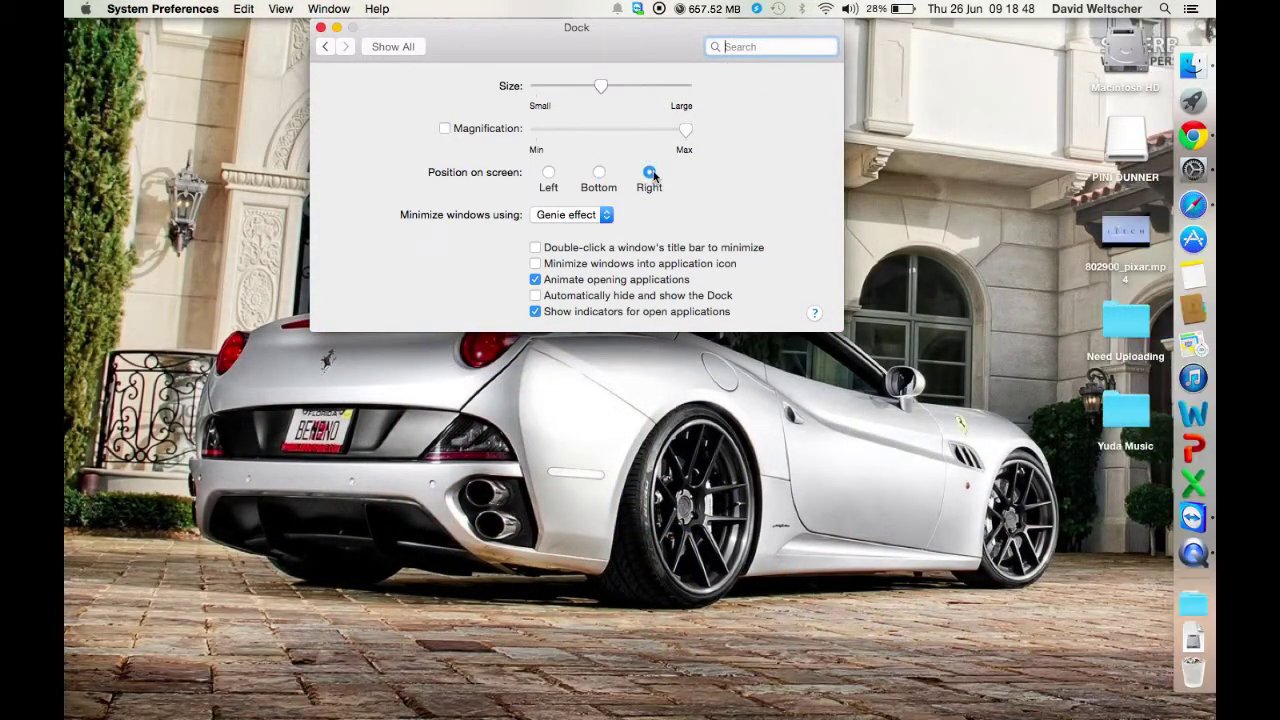
Step: Try the Dock at Left and set it to Bottom, then switch the minimize effect to Scale effect and back to Genie effect
{"action": "left_click", "coordinate": [549, 174]}
{"action": "left_click", "coordinate": [599, 173]}
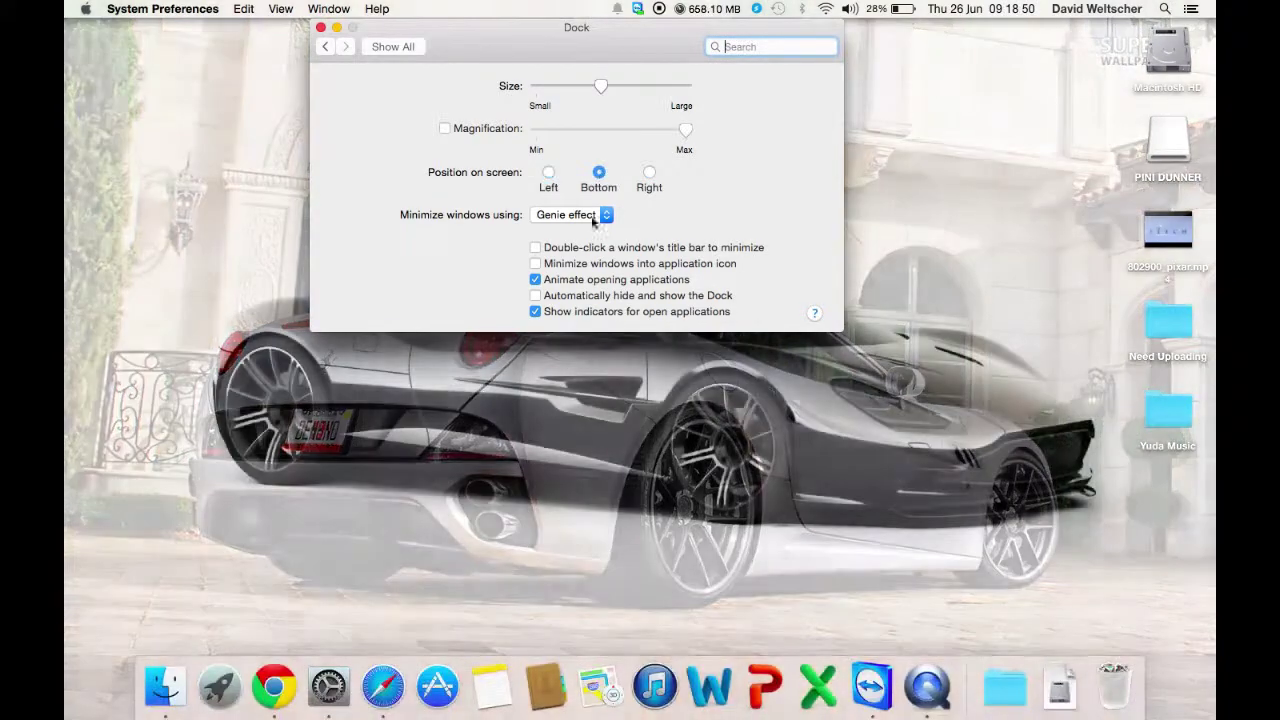
{"action": "left_click", "coordinate": [590, 215]}
{"action": "left_click", "coordinate": [593, 217]}
{"action": "left_click", "coordinate": [592, 215]}
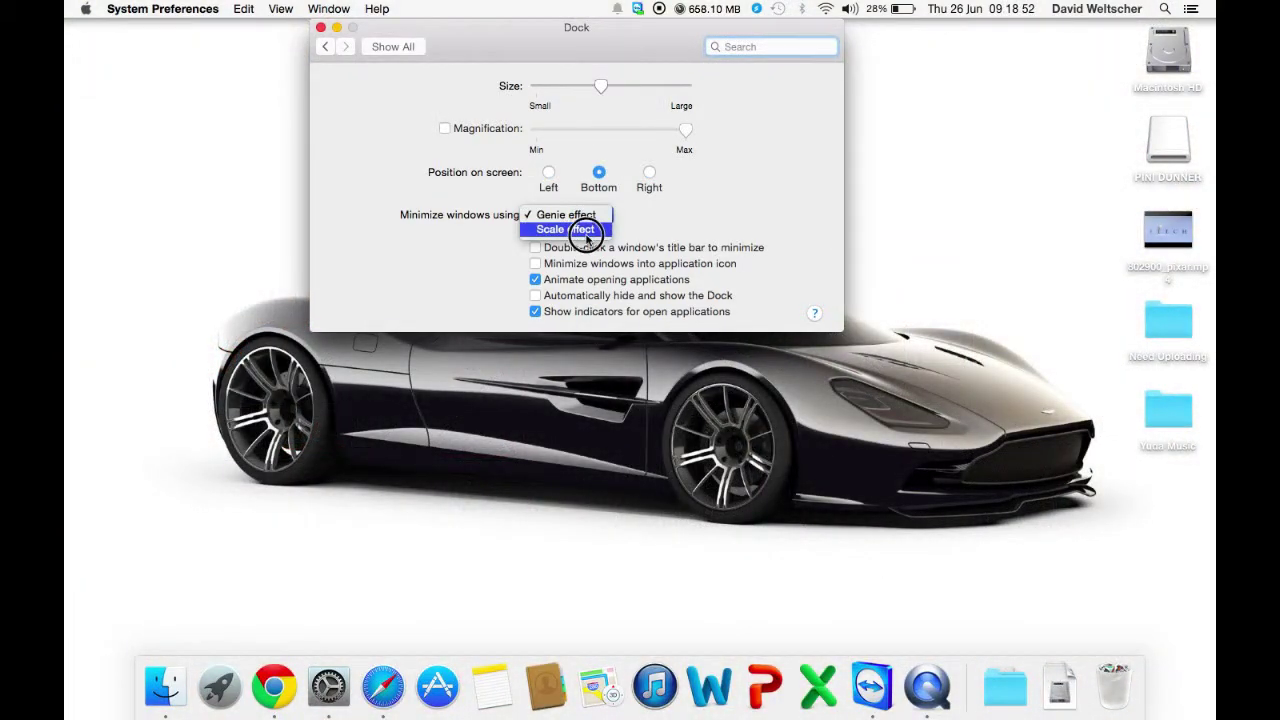
{"action": "left_click", "coordinate": [587, 231]}
{"action": "left_click", "coordinate": [590, 216]}
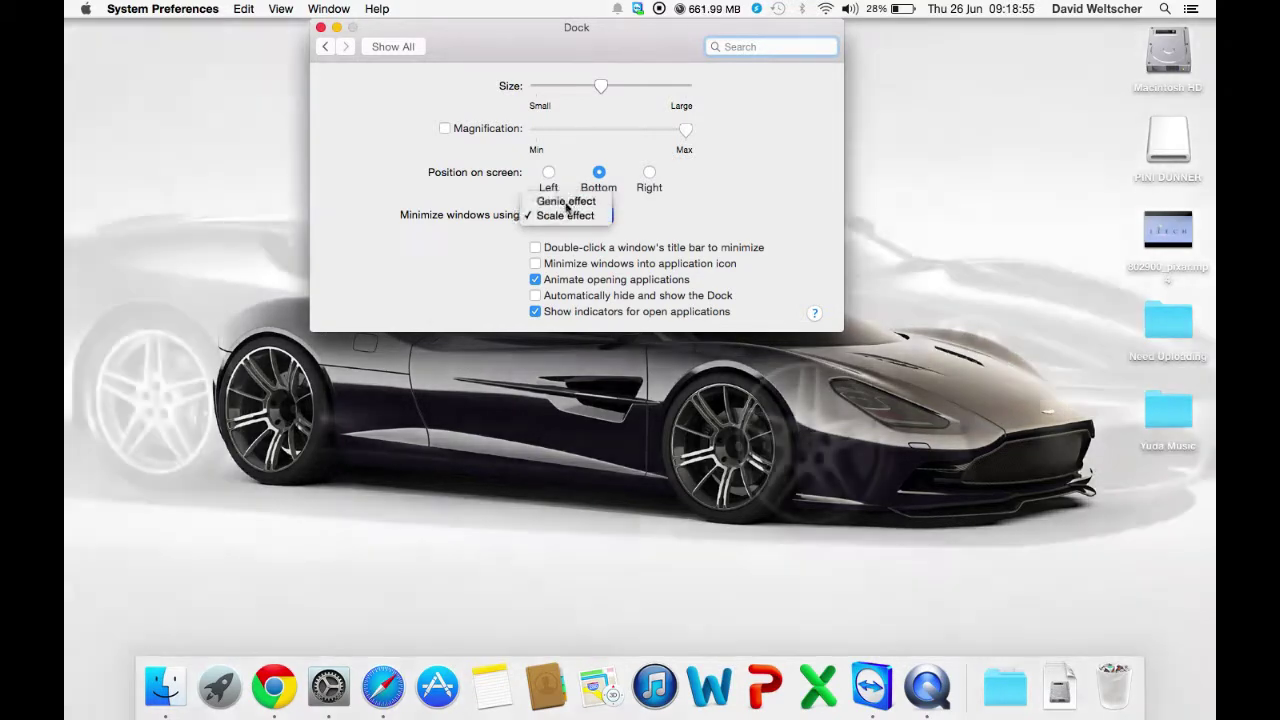
{"action": "left_click", "coordinate": [566, 201]}
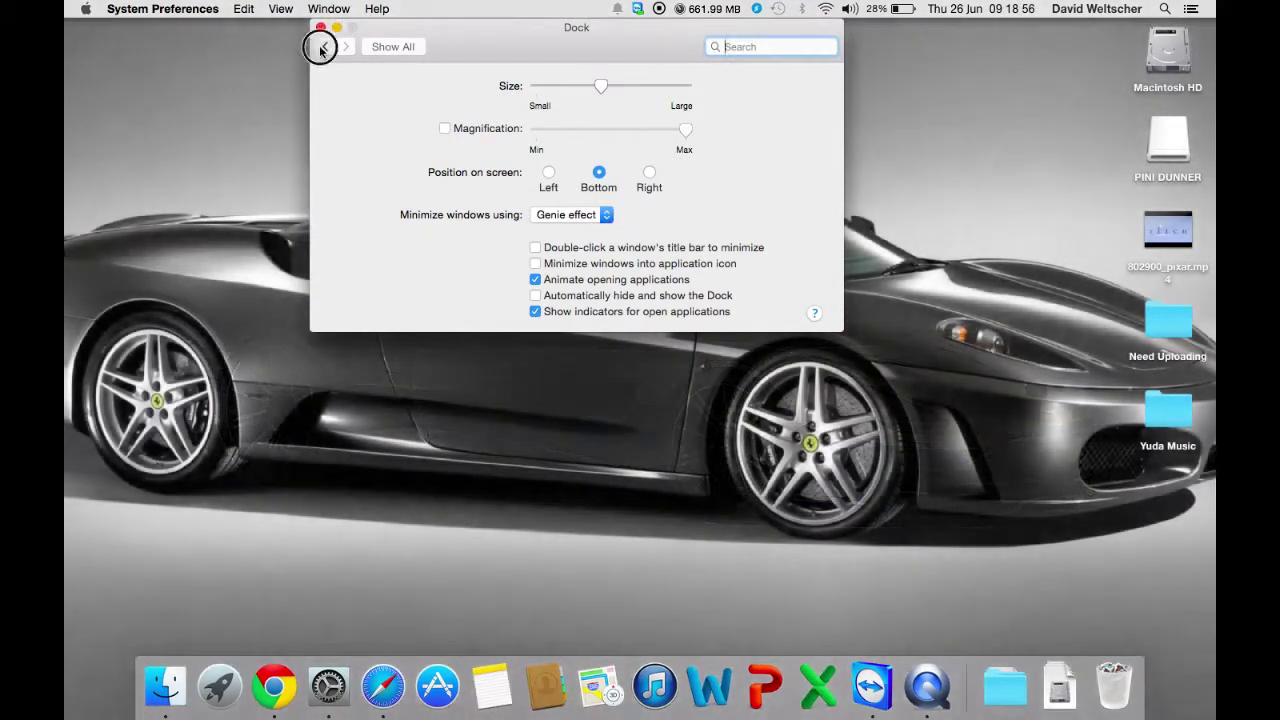
{"action": "left_click", "coordinate": [321, 46]}
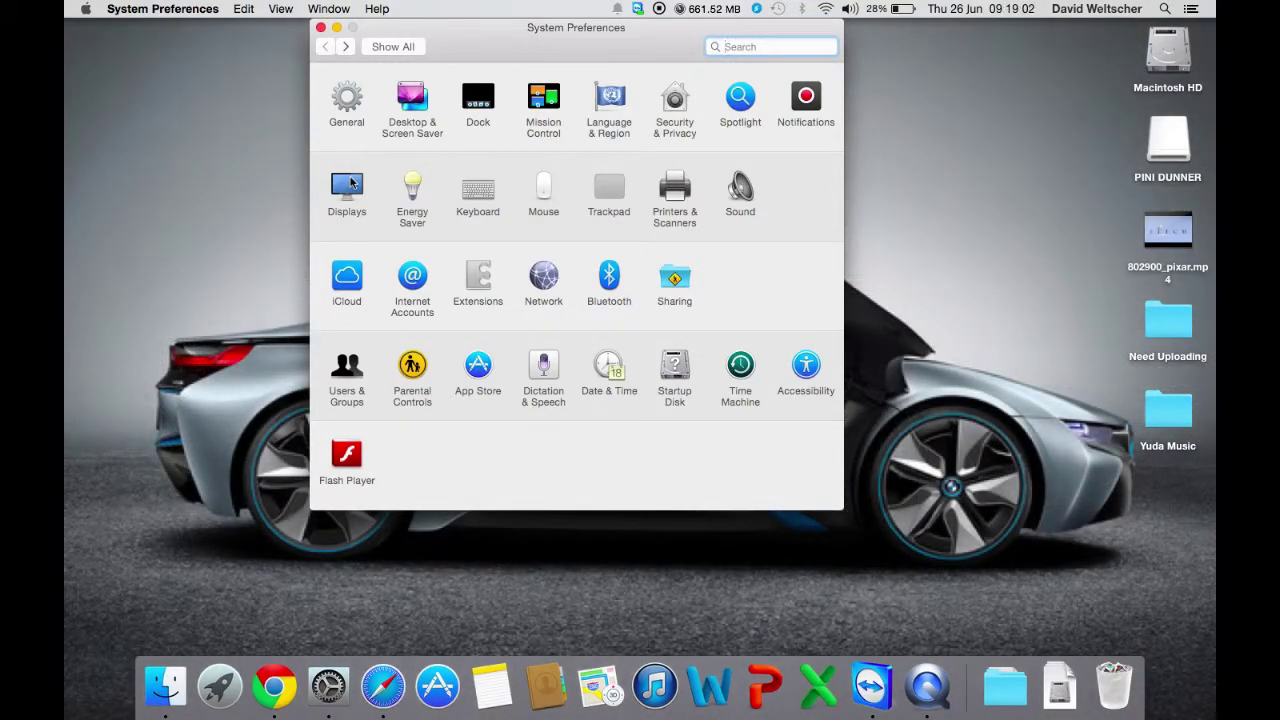
Step: Review the resolution and brightness settings of the built-in display and return to the preferences overview
{"action": "left_click", "coordinate": [350, 183]}
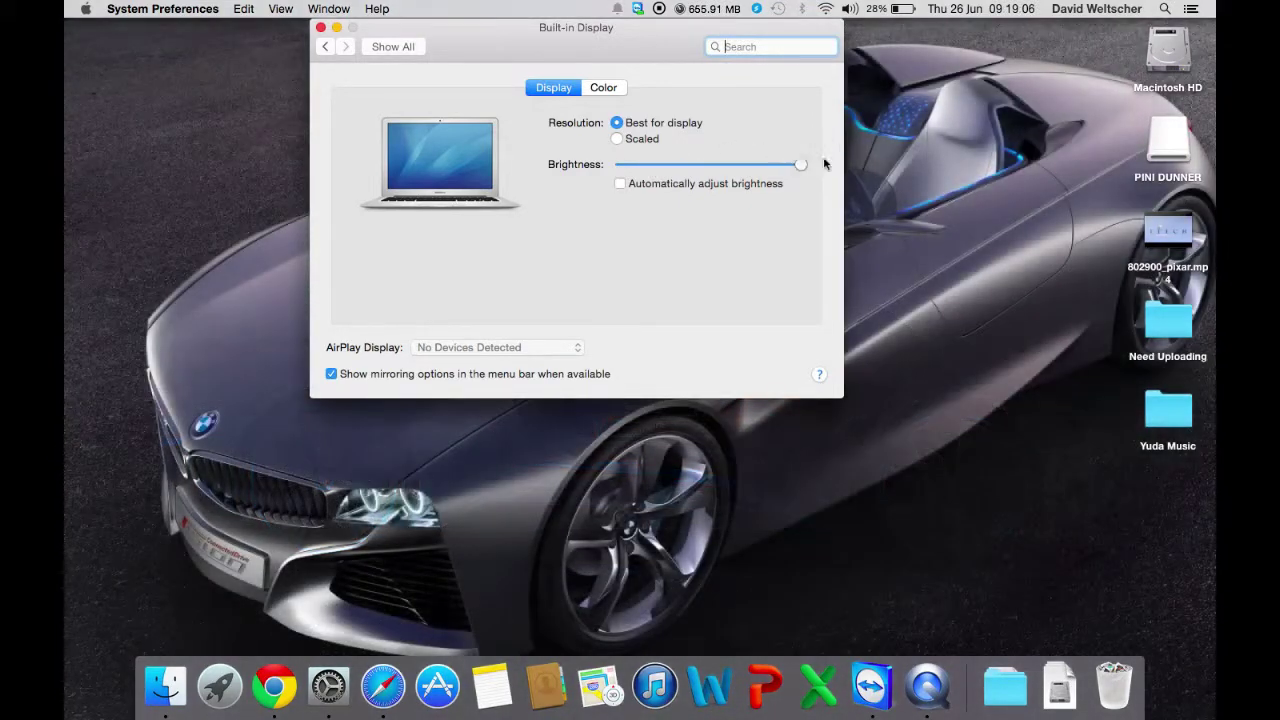
{"action": "left_click", "coordinate": [757, 184]}
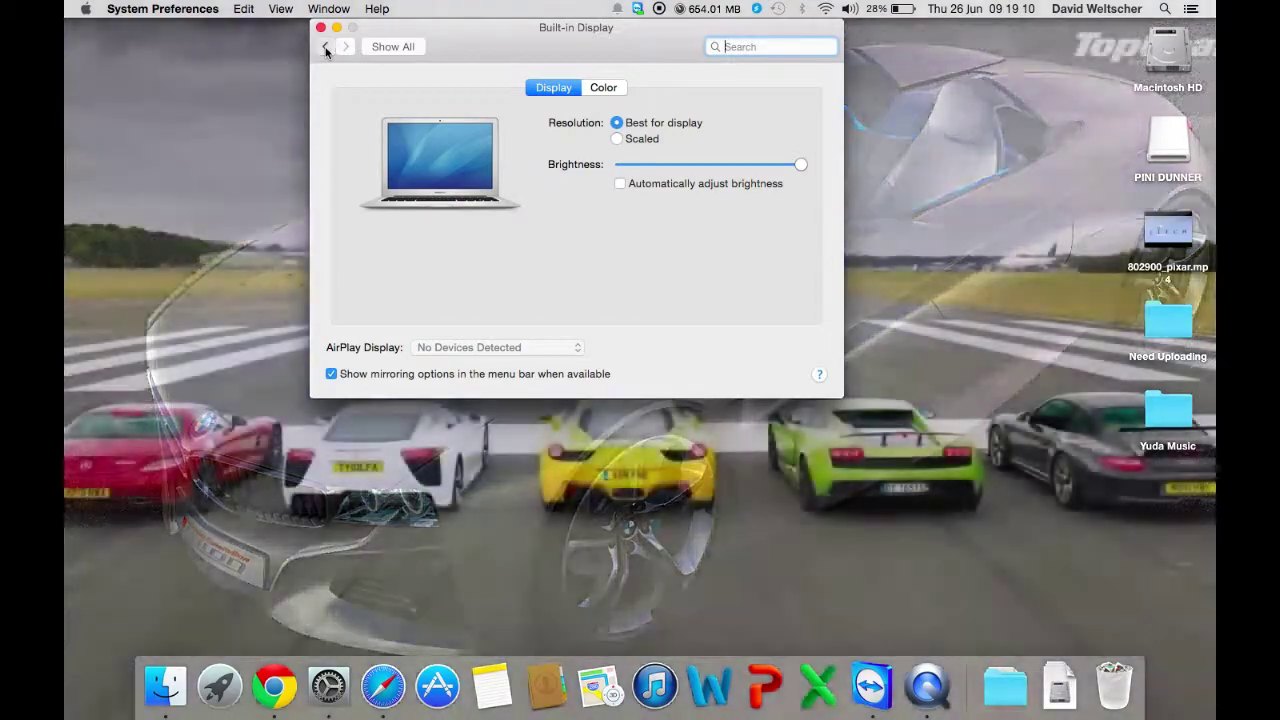
{"action": "left_click", "coordinate": [326, 47]}
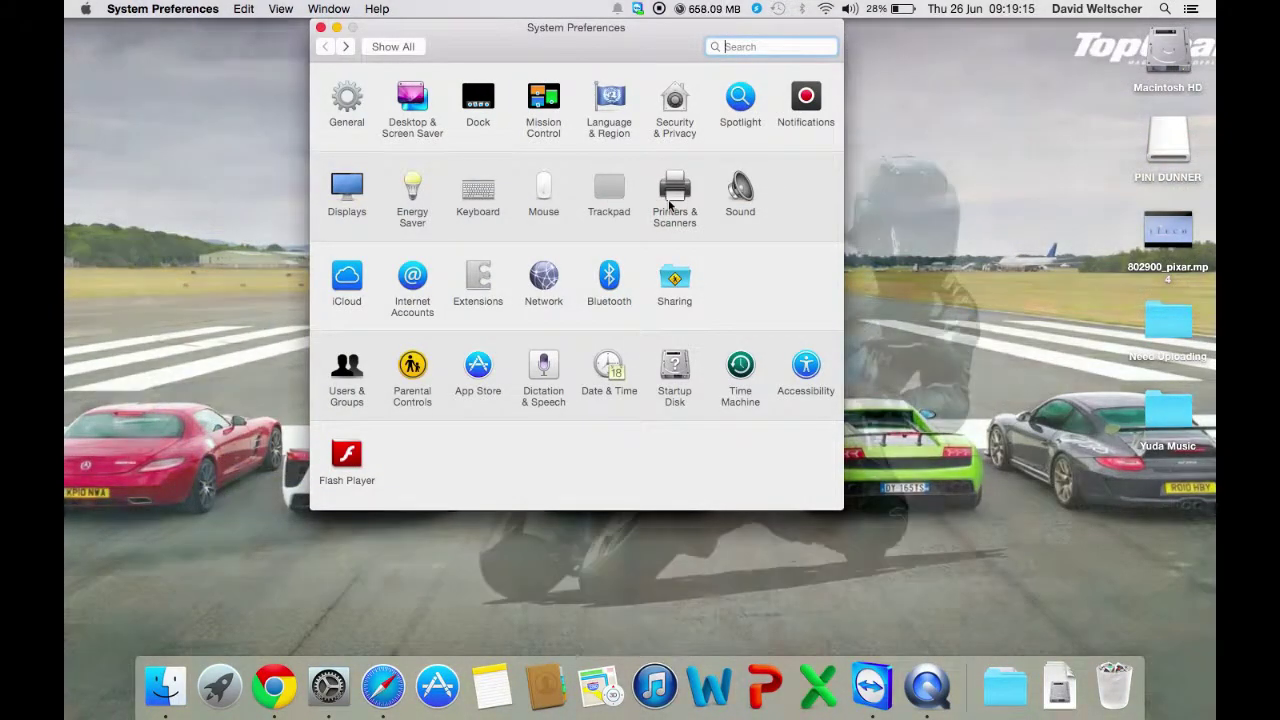
Step: Open the printer settings, start adding a printer, and browse the available network printers, selecting HP LaserJet 400 M401dn (95DD42)-0 @ Mac mini 5 (4)
{"action": "left_click", "coordinate": [670, 205]}
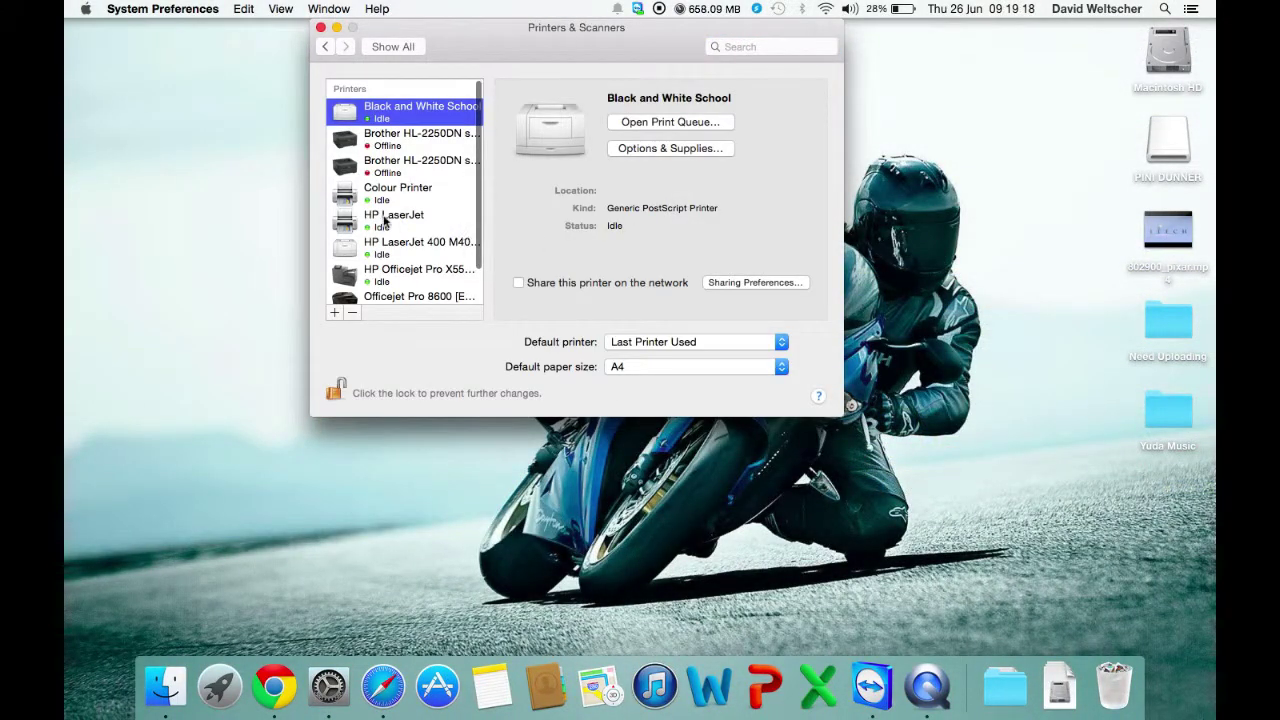
{"action": "scroll", "coordinate": [390, 230], "scroll_direction": "down", "scroll_amount": 3}
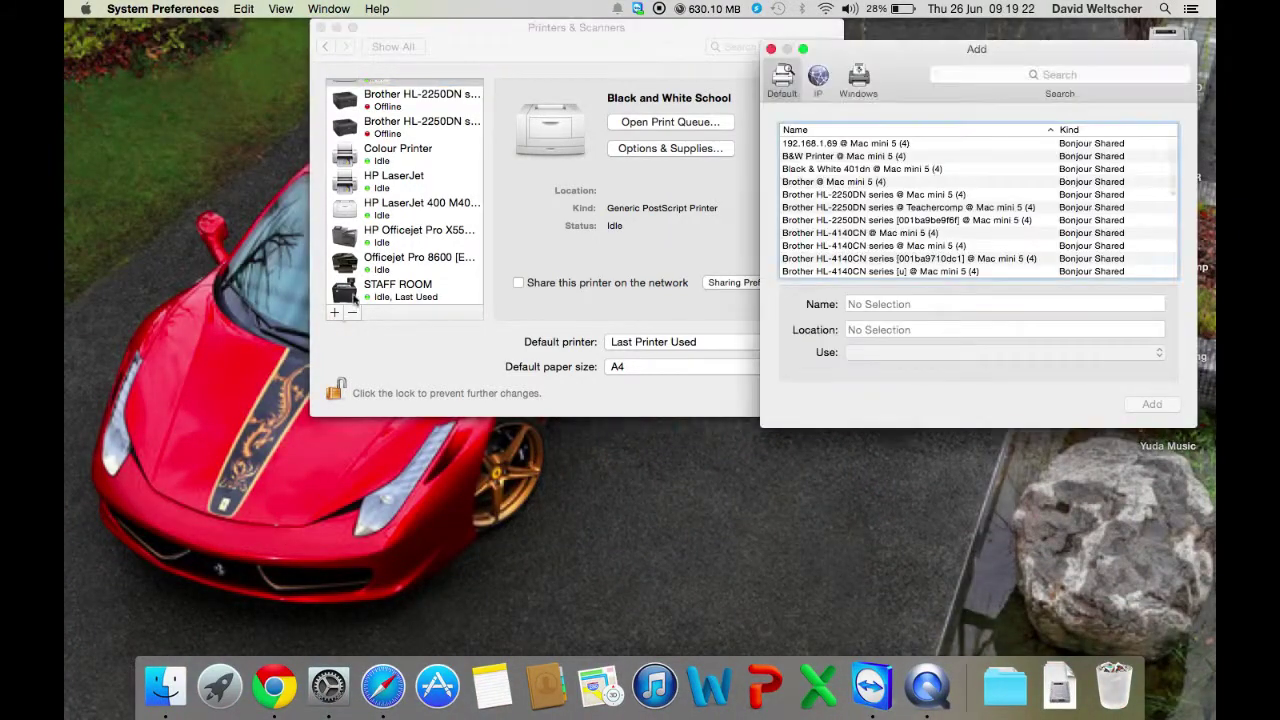
{"action": "left_click_drag", "start_coordinate": [876, 44], "coordinate": [564, 40]}
{"action": "left_click", "coordinate": [566, 164]}
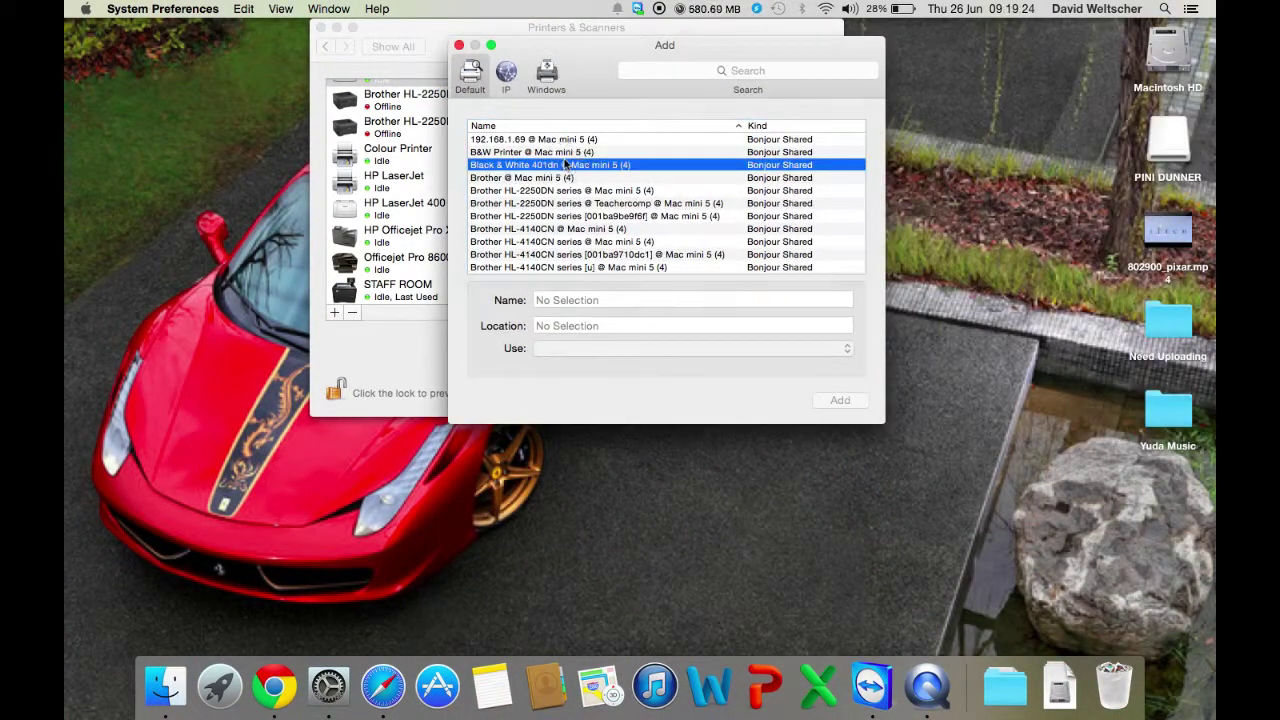
{"action": "scroll", "coordinate": [560, 200], "scroll_direction": "down", "scroll_amount": 5}
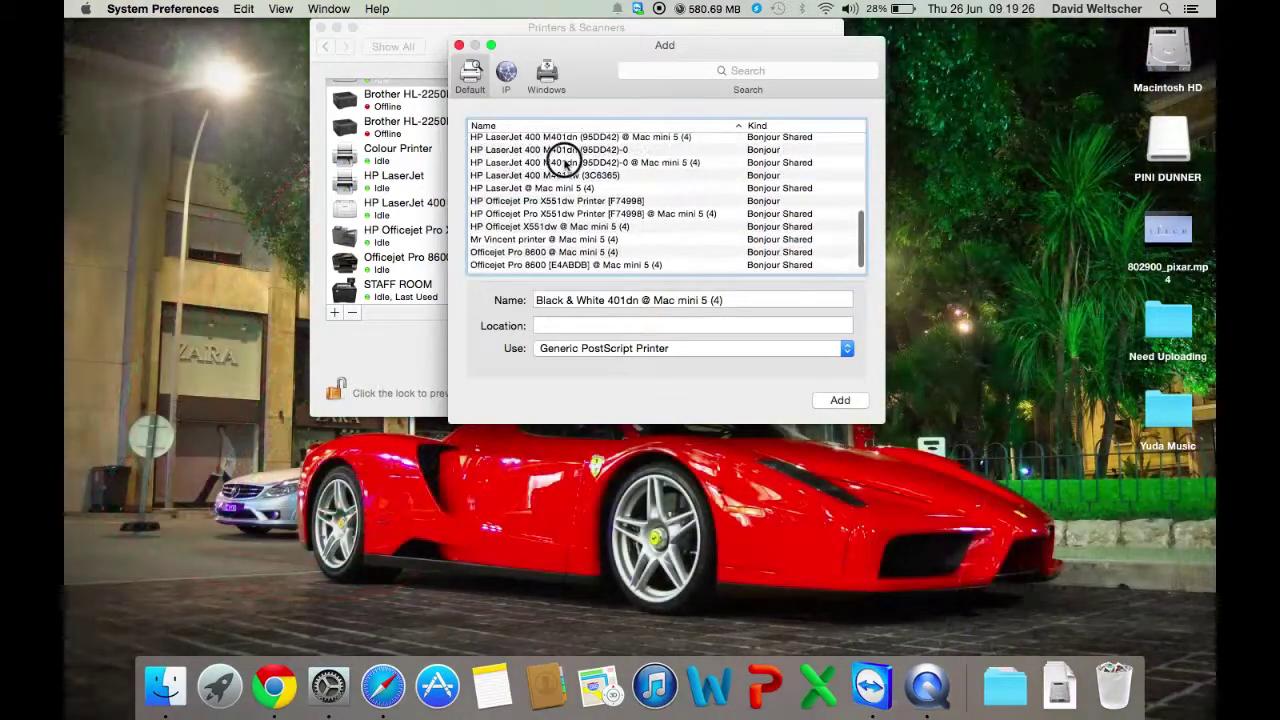
{"action": "left_click", "coordinate": [563, 162]}
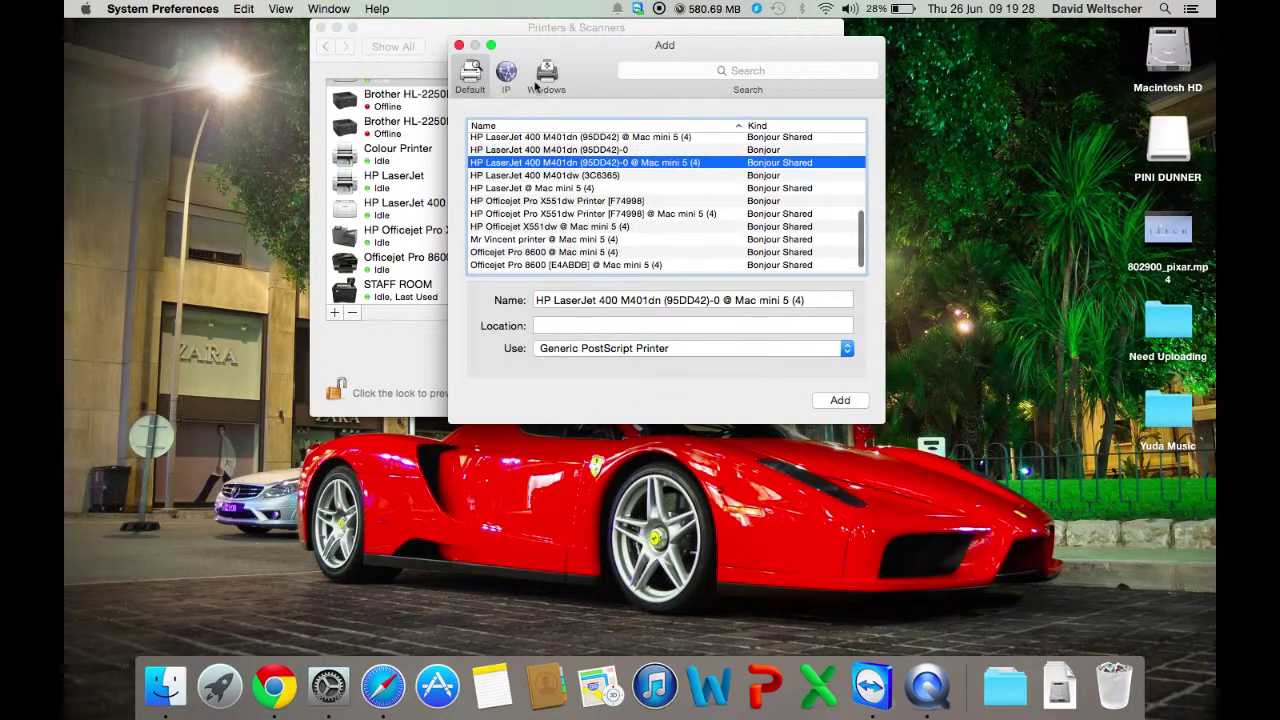
Step: Fill in an IP printer with address 10.2.14.1 and name "printer in bedroom", and leave the printer settings without adding it
{"action": "left_click", "coordinate": [507, 76]}
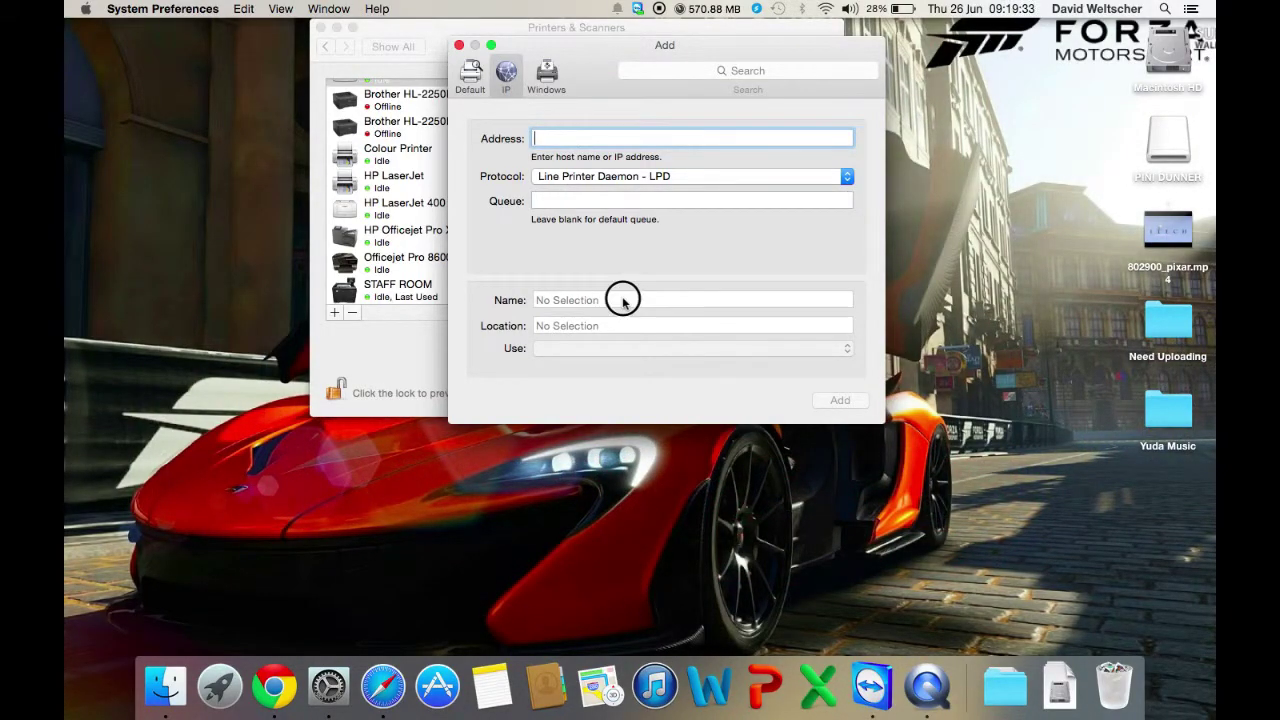
{"action": "type", "text": "10.2.14.1"}
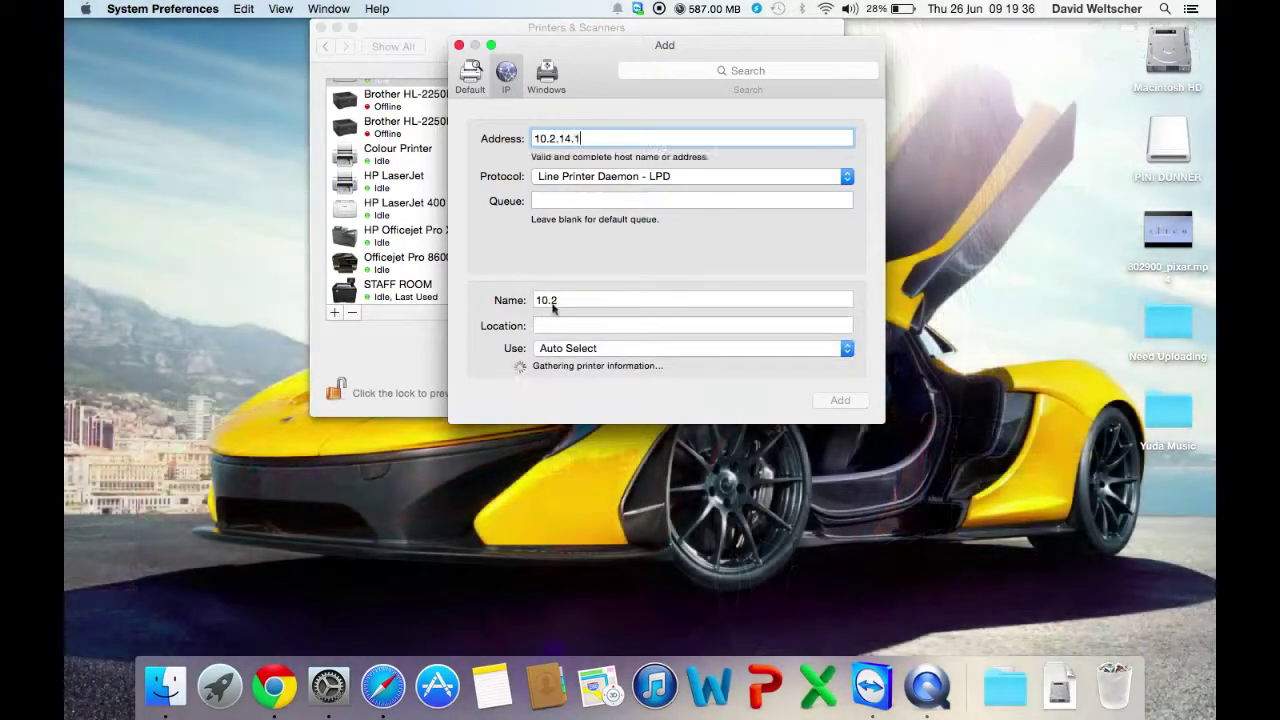
{"action": "left_click", "coordinate": [595, 298]}
{"action": "triple_click", "coordinate": [595, 298]}
{"action": "type", "text": "p"}
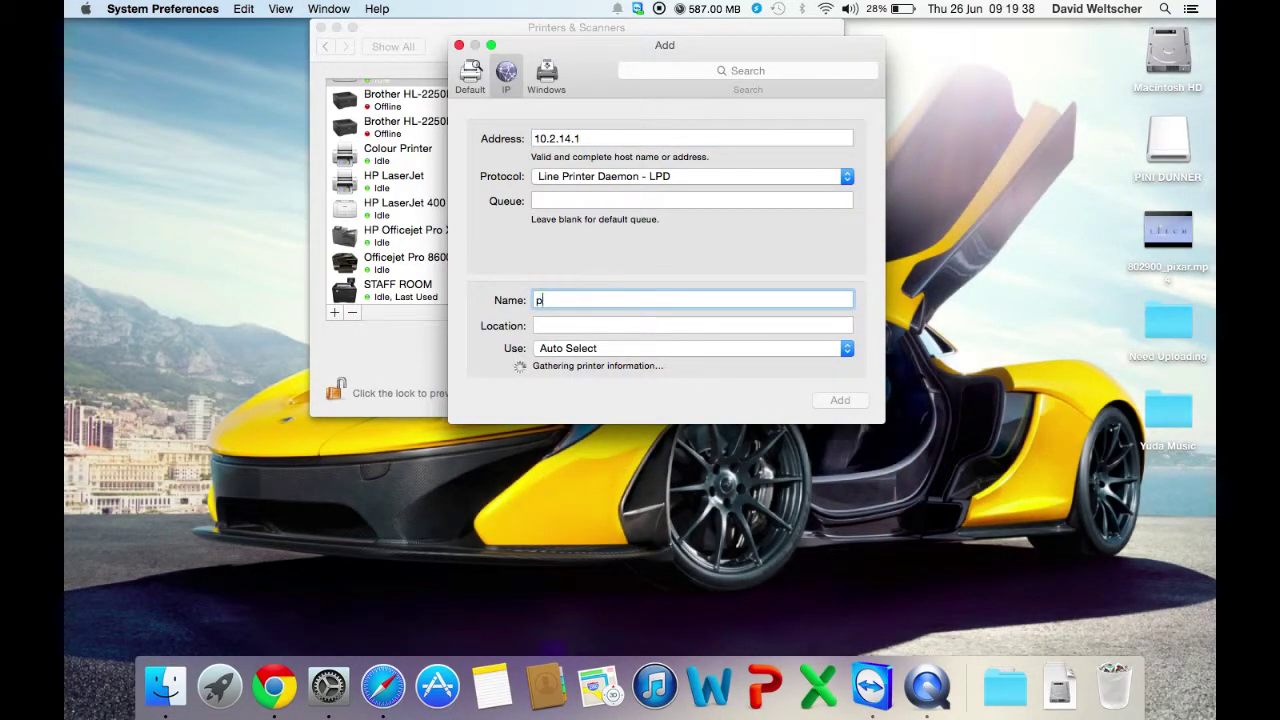
{"action": "type", "text": "rinter in bedro"}
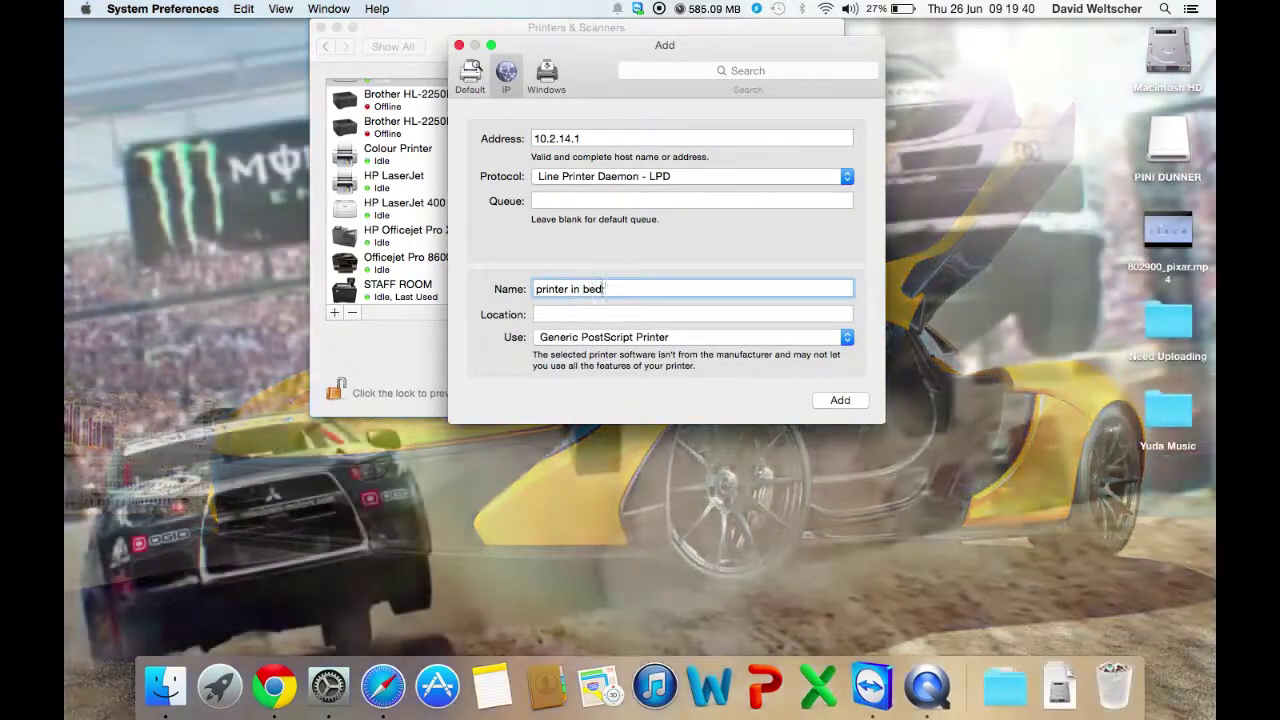
{"action": "type", "text": "om"}
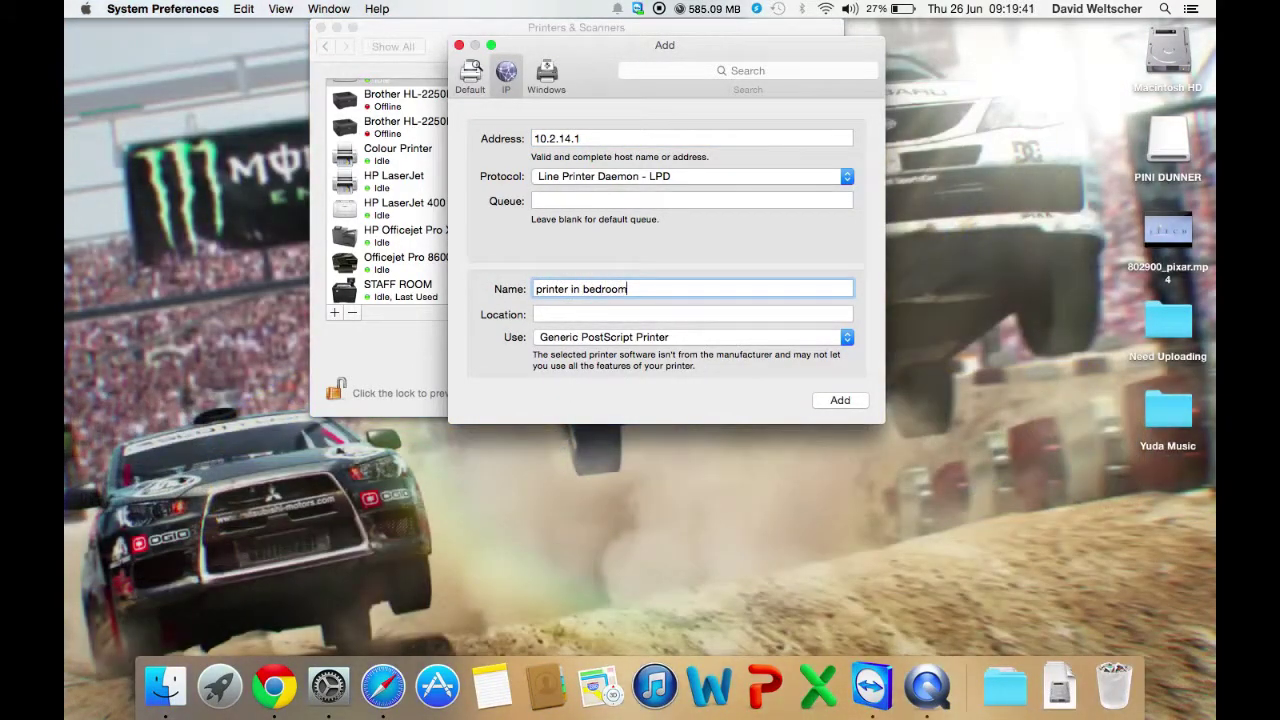
{"action": "left_click", "coordinate": [459, 46]}
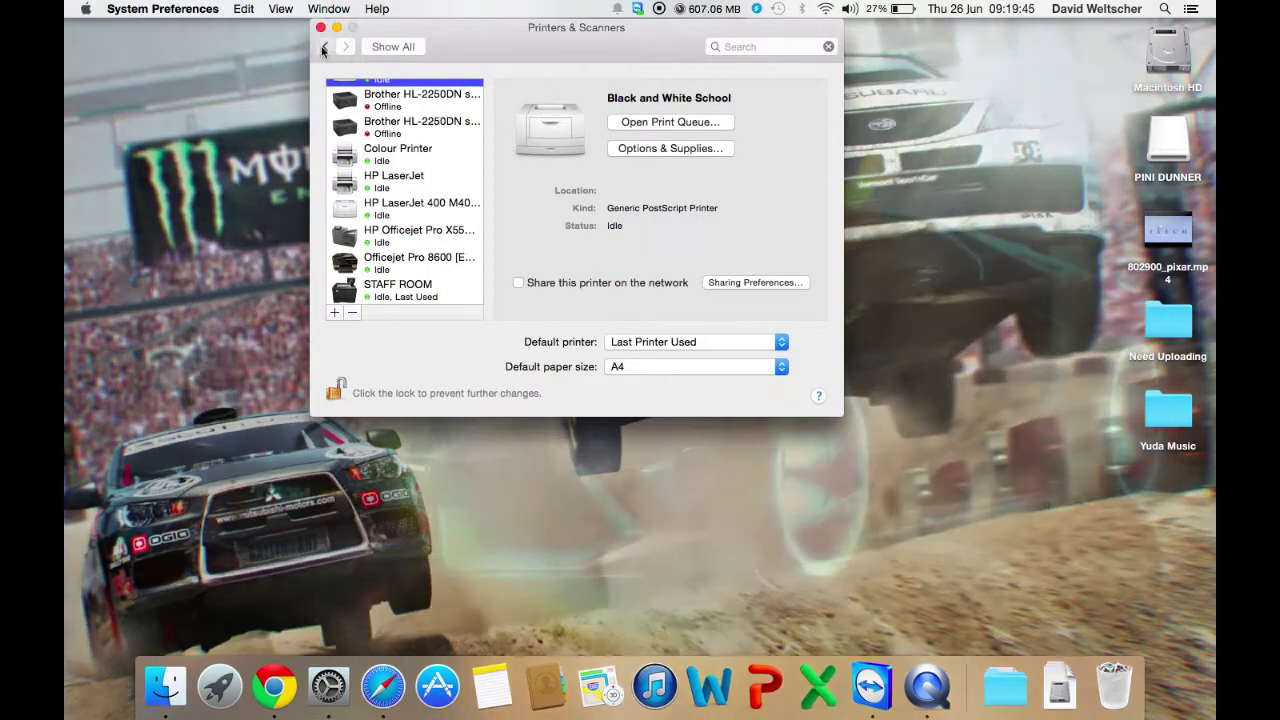
{"action": "left_click", "coordinate": [325, 46]}
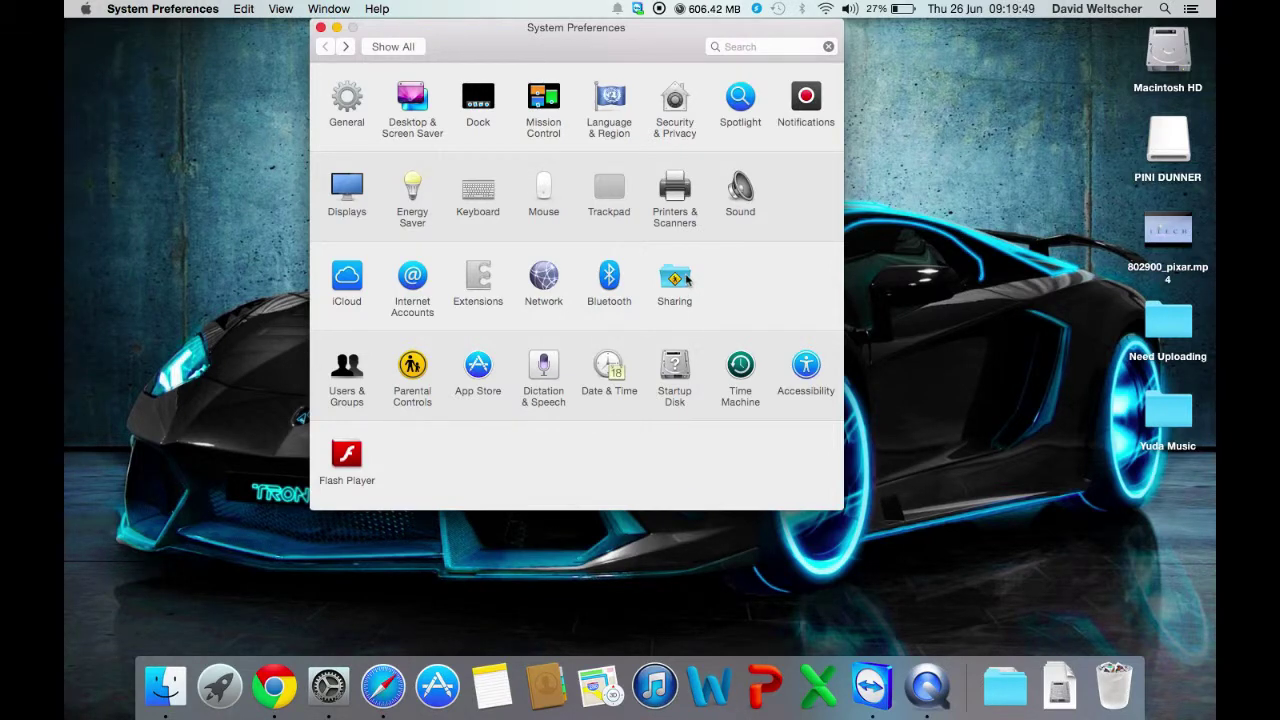
Step: Review the computer name, sharing services and shared folders in the Sharing settings, and return to the preferences overview
{"action": "left_click", "coordinate": [676, 280]}
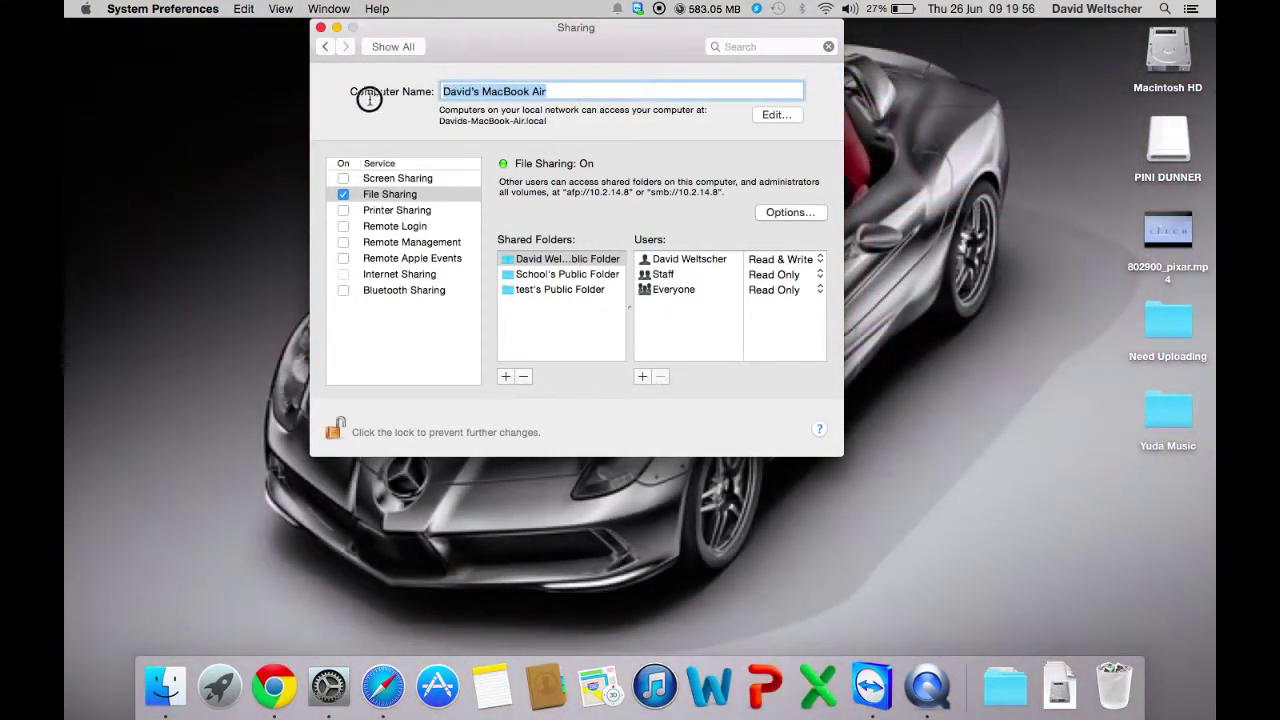
{"action": "left_click", "coordinate": [582, 348]}
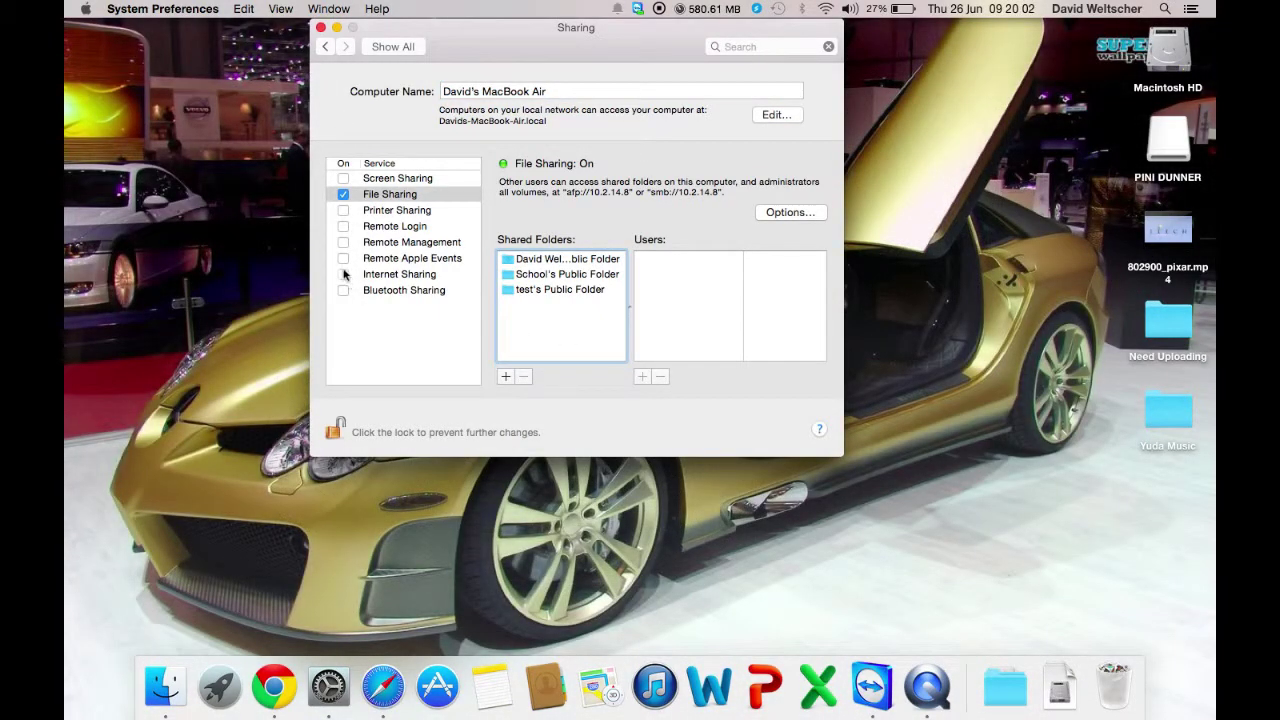
{"action": "left_click", "coordinate": [327, 46]}
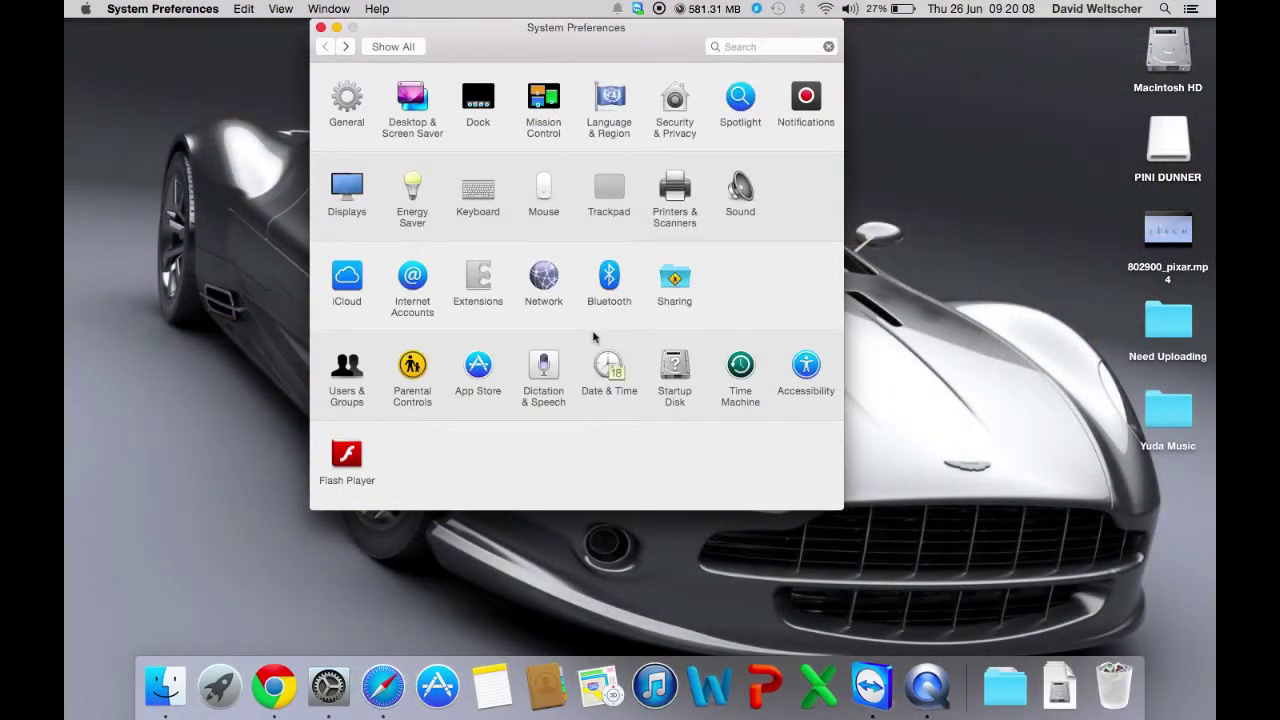
Step: Open the Date & Time settings briefly and close System Preferences
{"action": "left_click", "coordinate": [604, 362]}
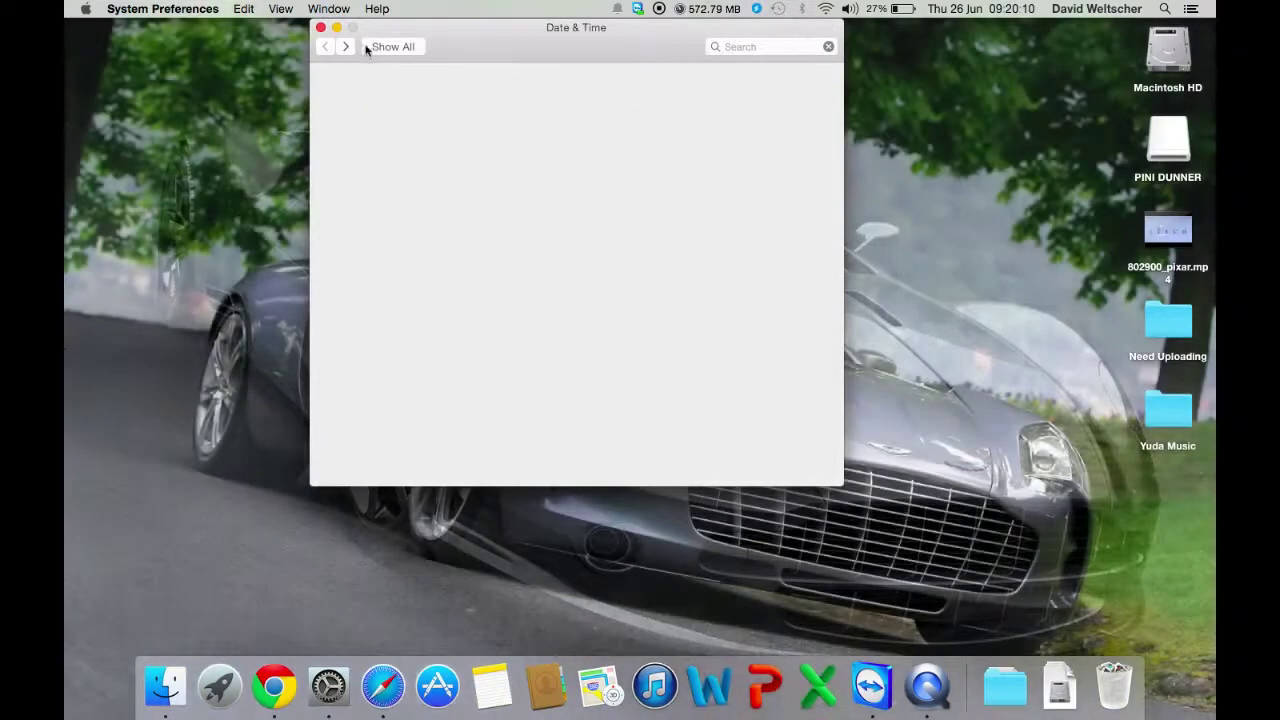
{"action": "left_click", "coordinate": [320, 28]}
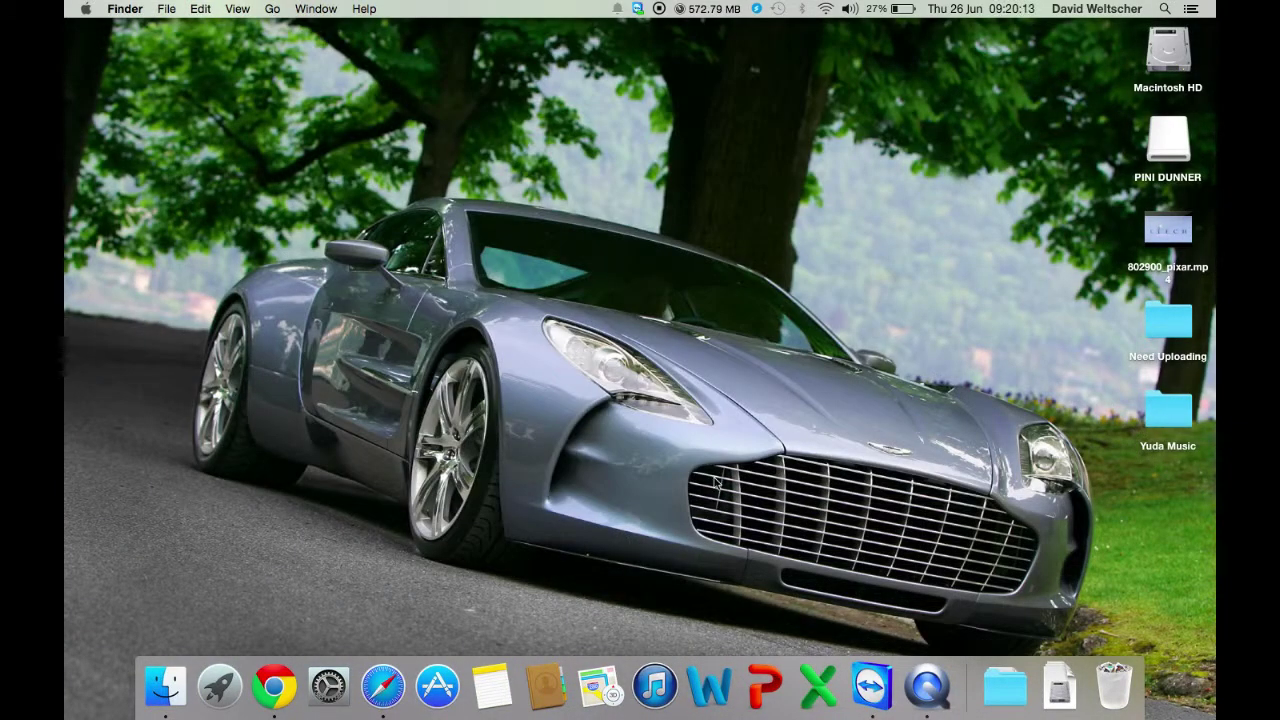